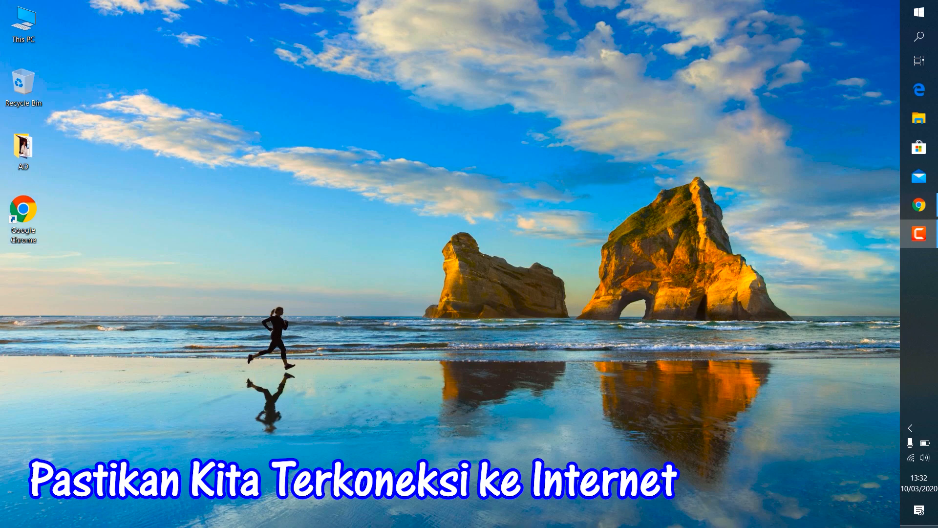
- Check the computer's Wi-Fi connection and open Google Chrome in a maximized window
click(911, 458)
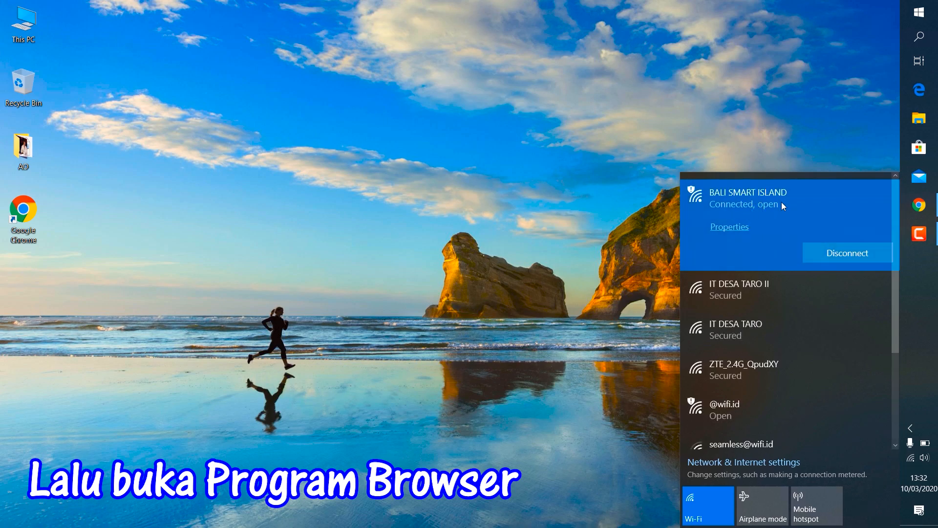
click(652, 203)
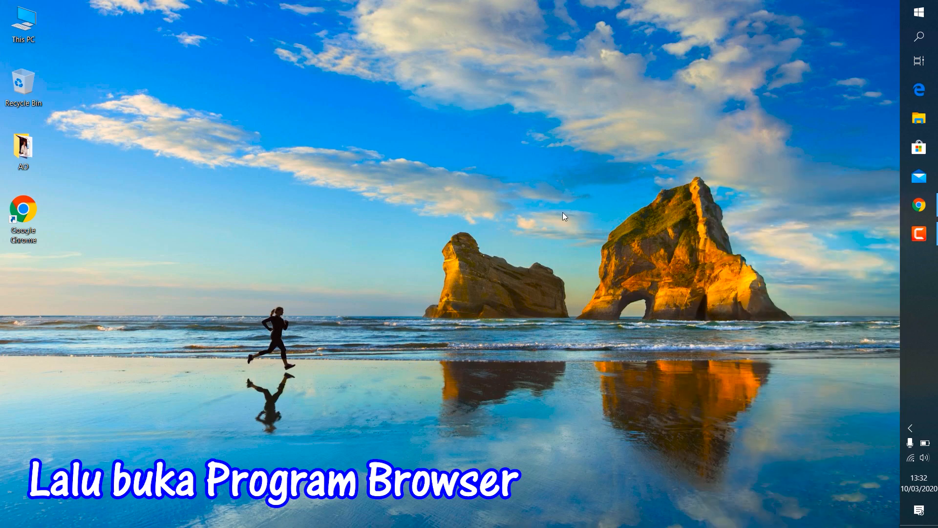
click(30, 211)
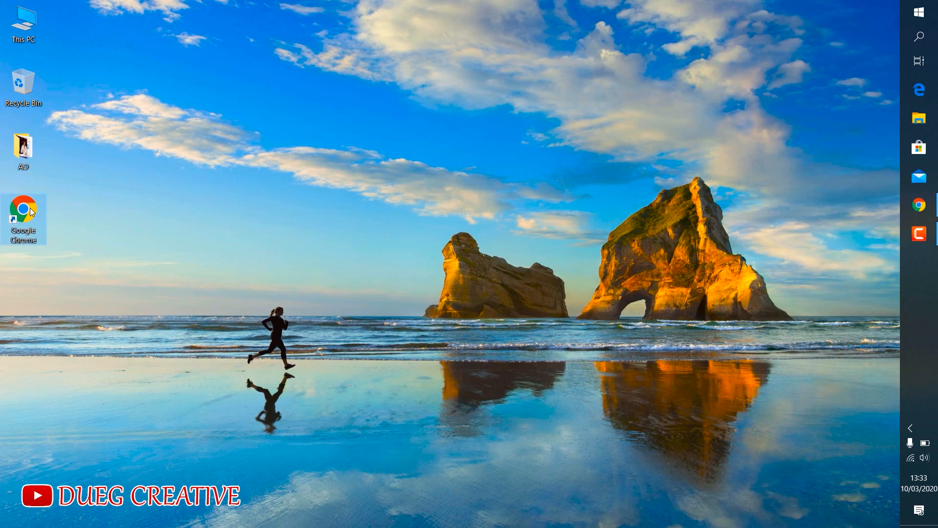
double_click(30, 211)
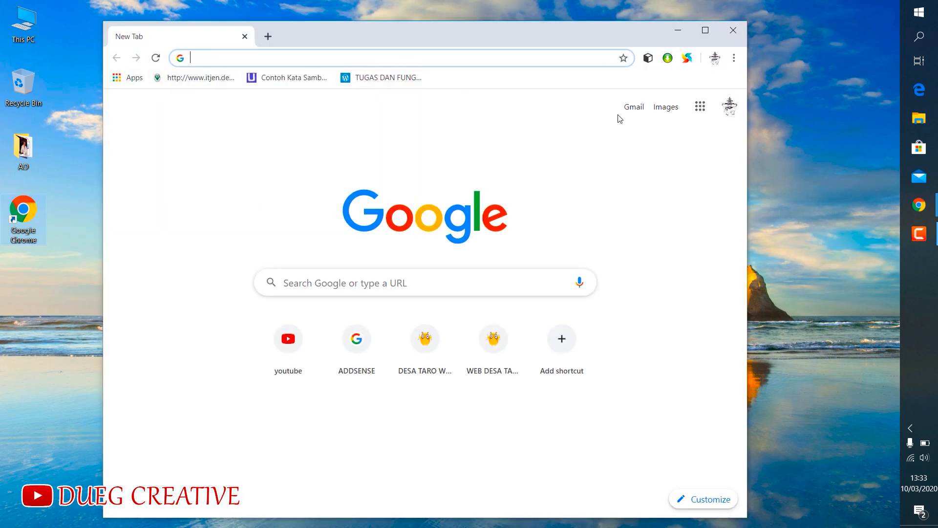
click(705, 30)
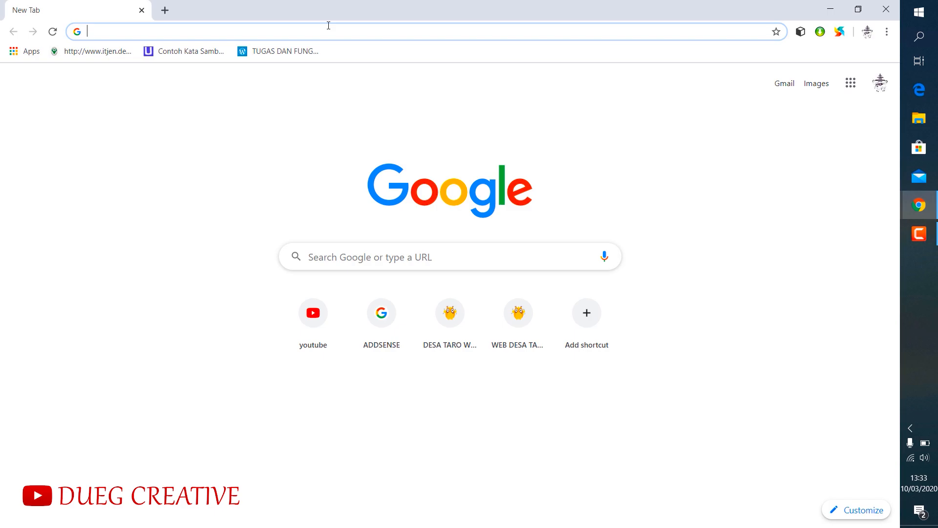
- Open the online population census website at sensus.bps.go.id
text(sensus)
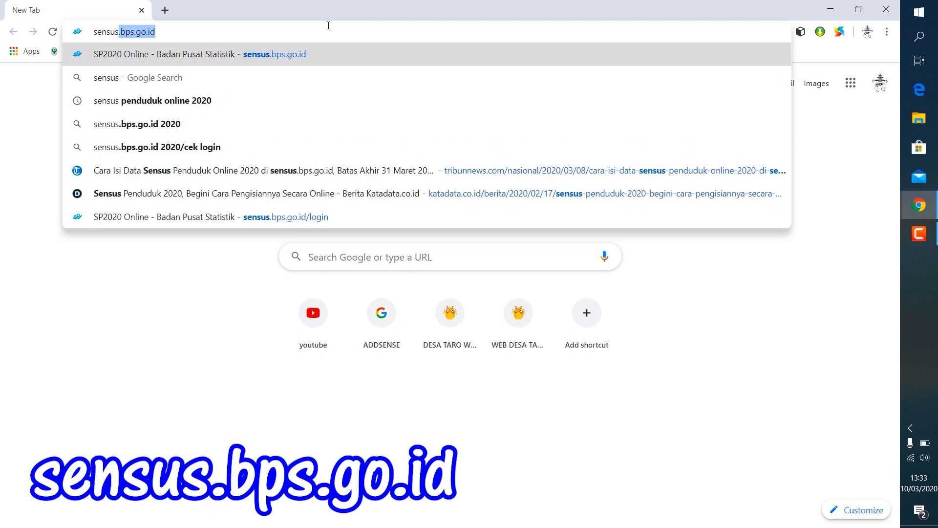
text(.bps)
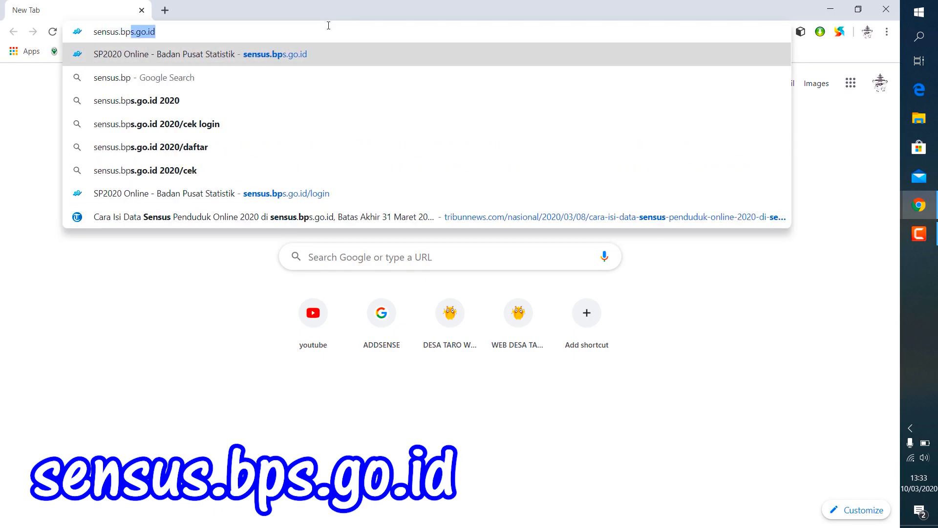
text(.go.id)
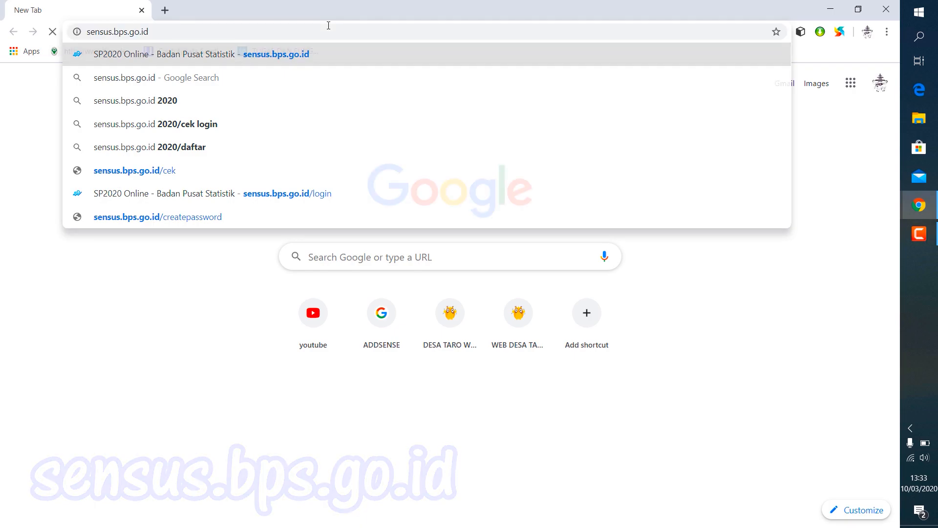
key(Return)
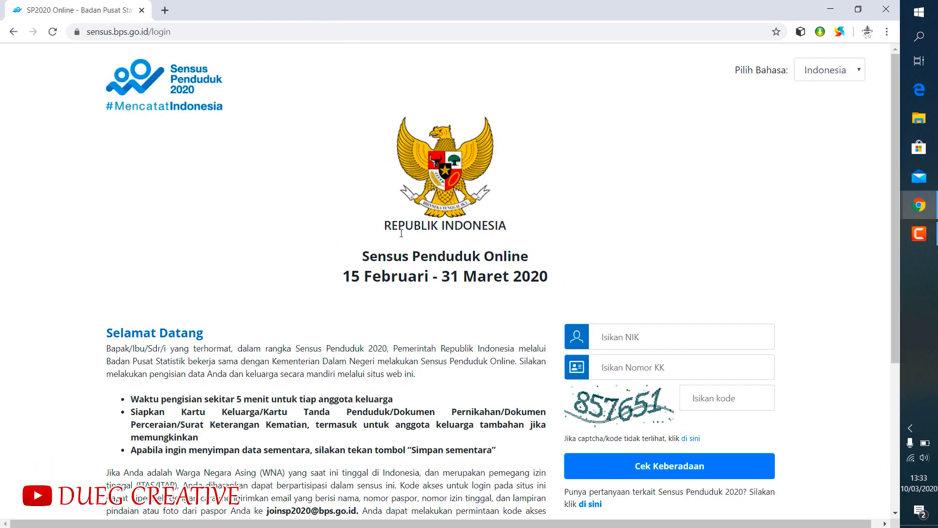
- Examine the census welcome page, its filling instructions and the census period dates
scroll(401, 242, down, 5)
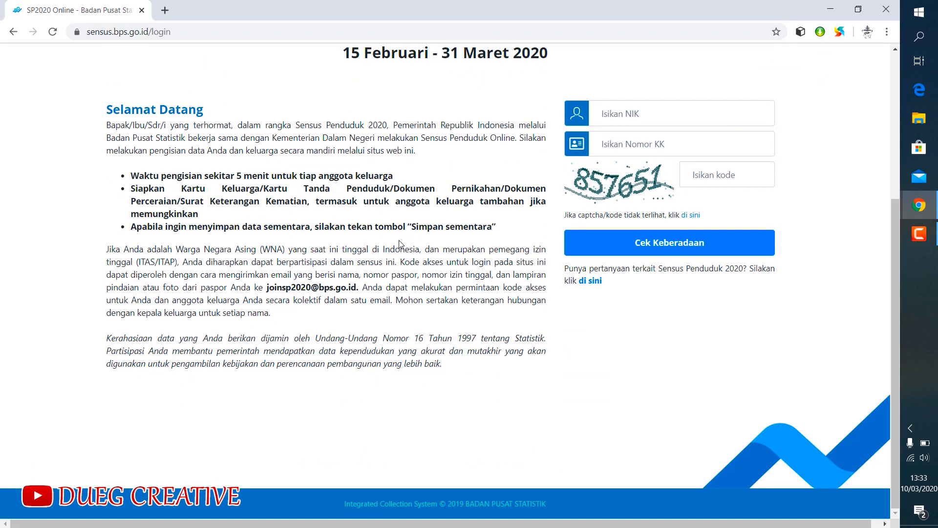
scroll(401, 243, up, 4)
scroll(401, 243, up, 1)
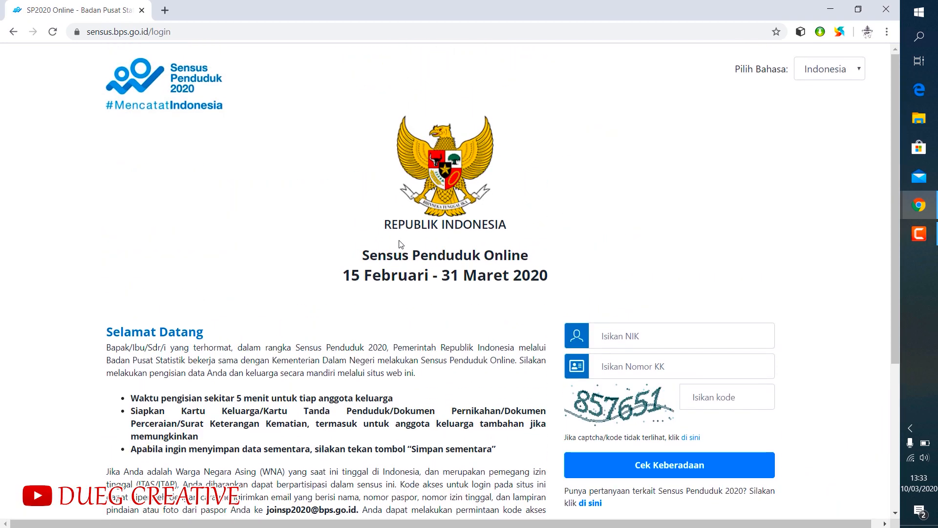
scroll(401, 242, down, 3)
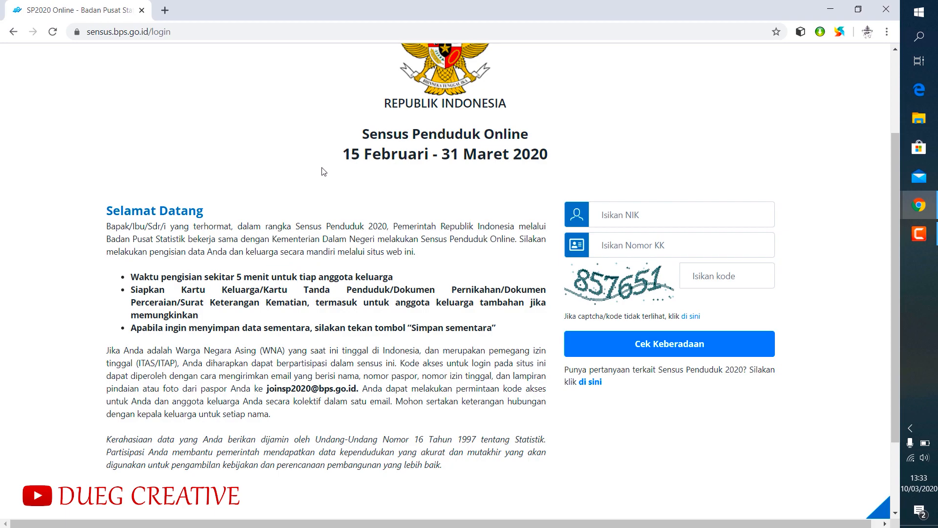
drag(343, 155, 550, 157)
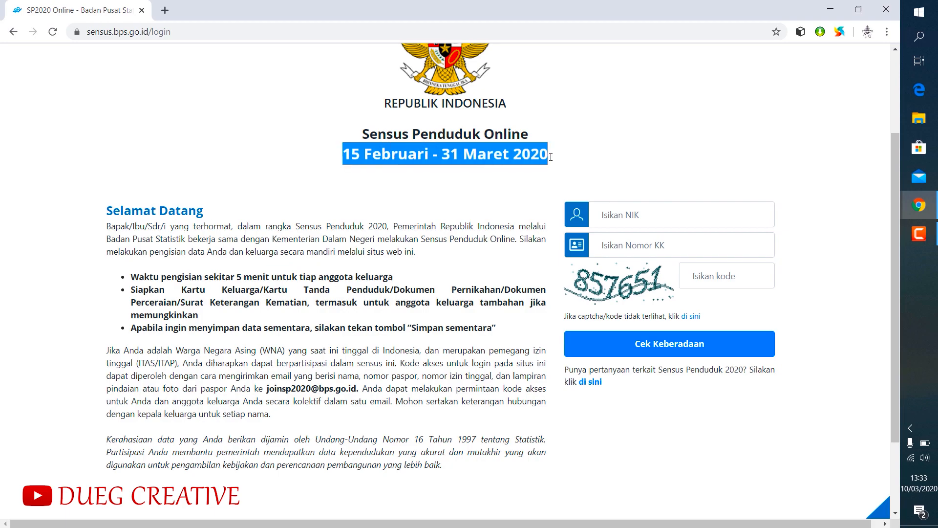
click(472, 168)
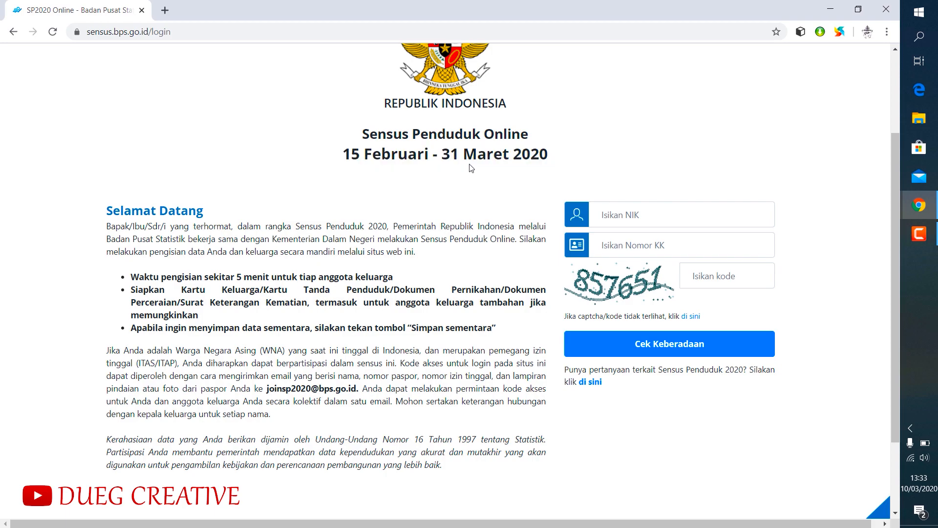
drag(447, 155, 553, 154)
click(508, 165)
- Enter the respondent's national ID number in the NIK field of the login form
click(621, 212)
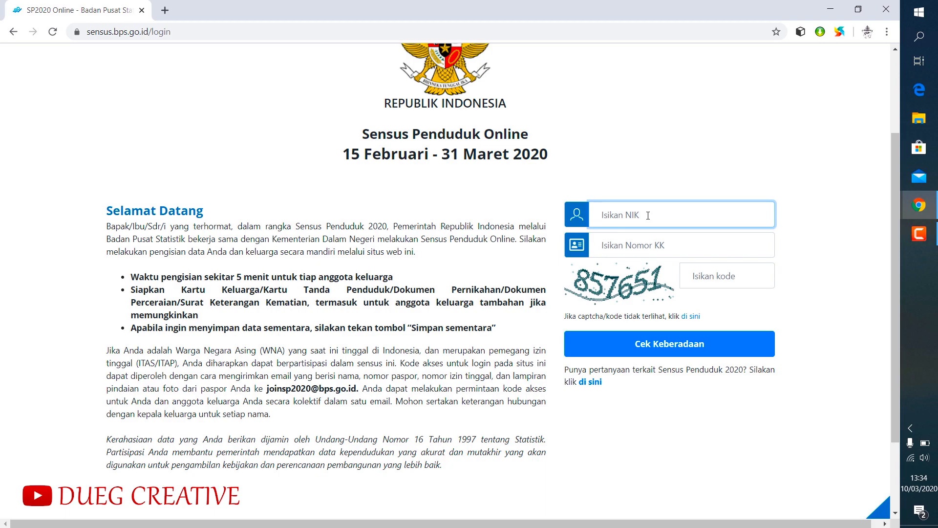
- Fill in the family card number in the Nomor KK field
click(650, 245)
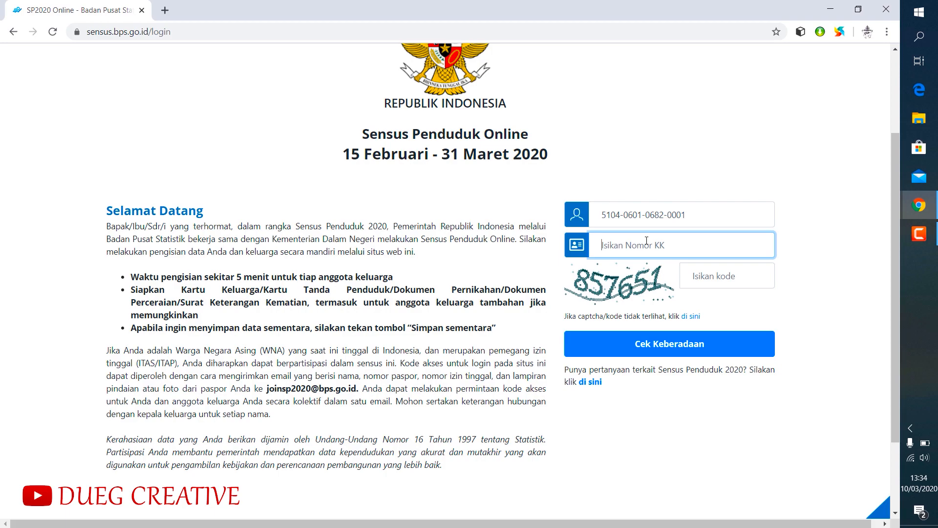
- Enter the captcha code and submit the login form with Cek Keberadaan
click(716, 276)
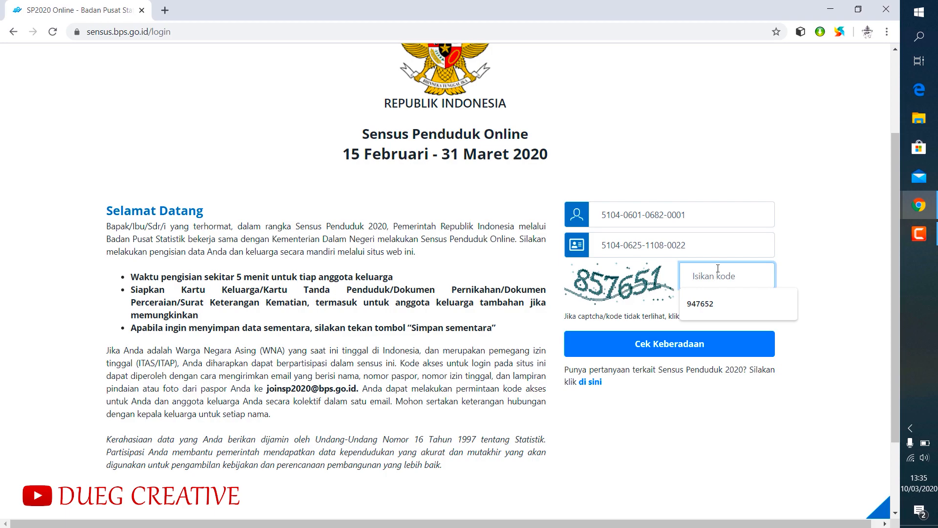
text(8576)
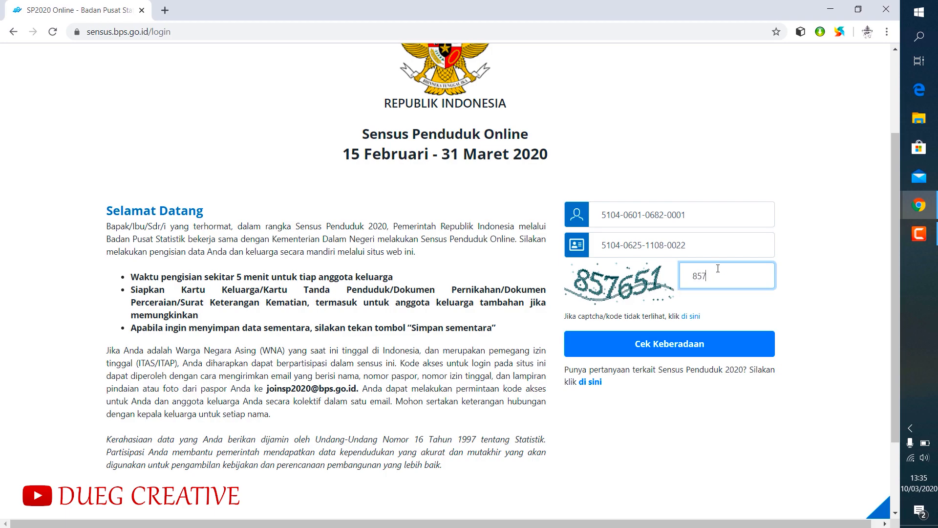
text(51)
click(665, 345)
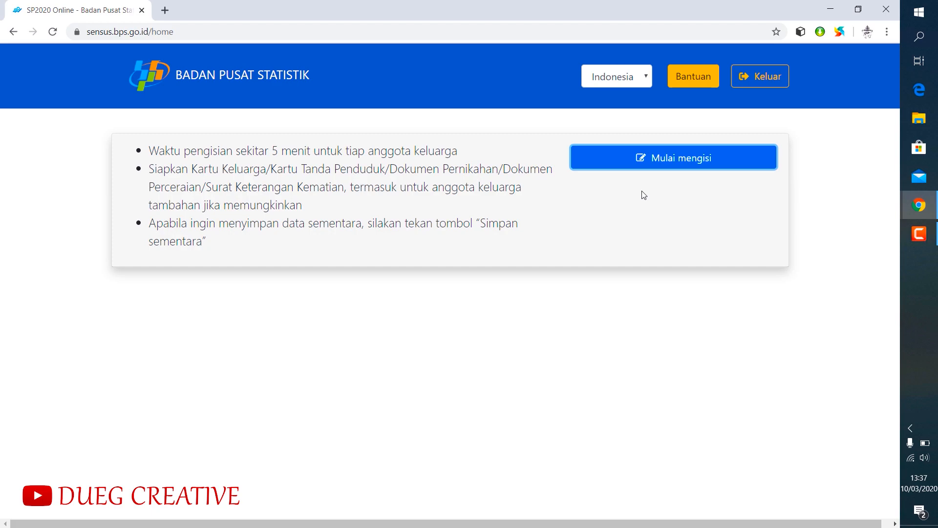
- Start filling in the census form and set the province to BALI and the regency to KABUPATEN GIANYAR in the current address
click(643, 160)
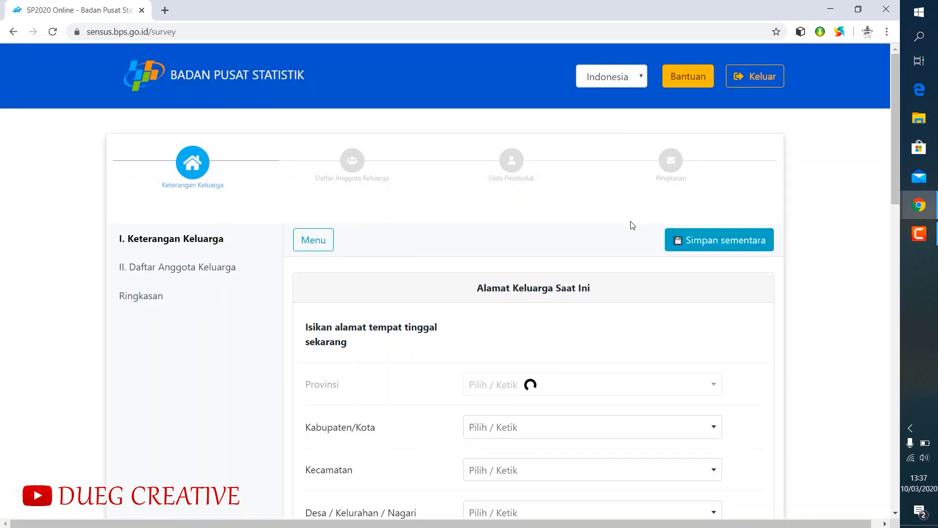
scroll(607, 234, down, 3)
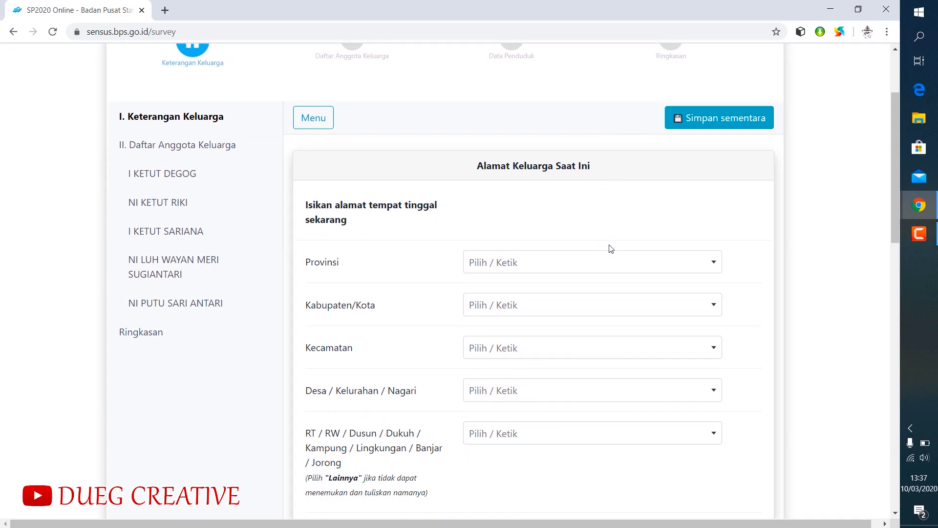
scroll(606, 235, down, 1)
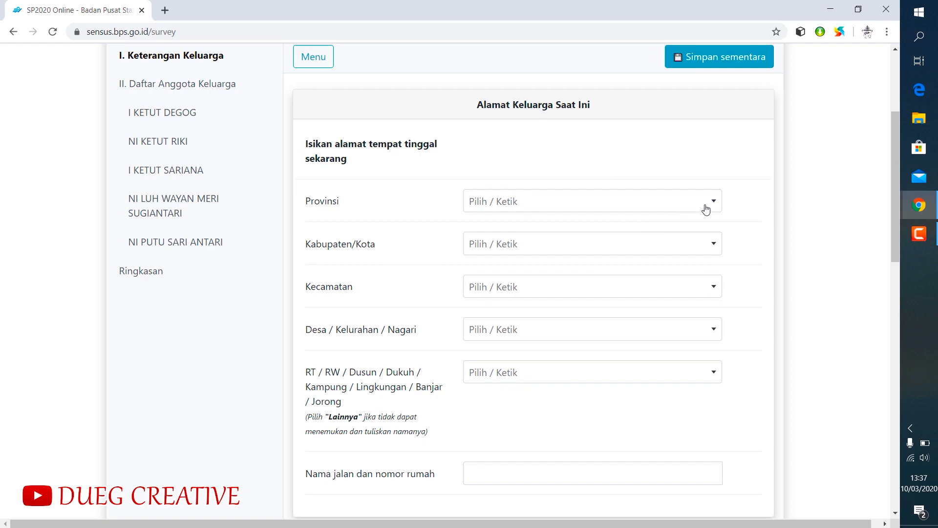
click(706, 209)
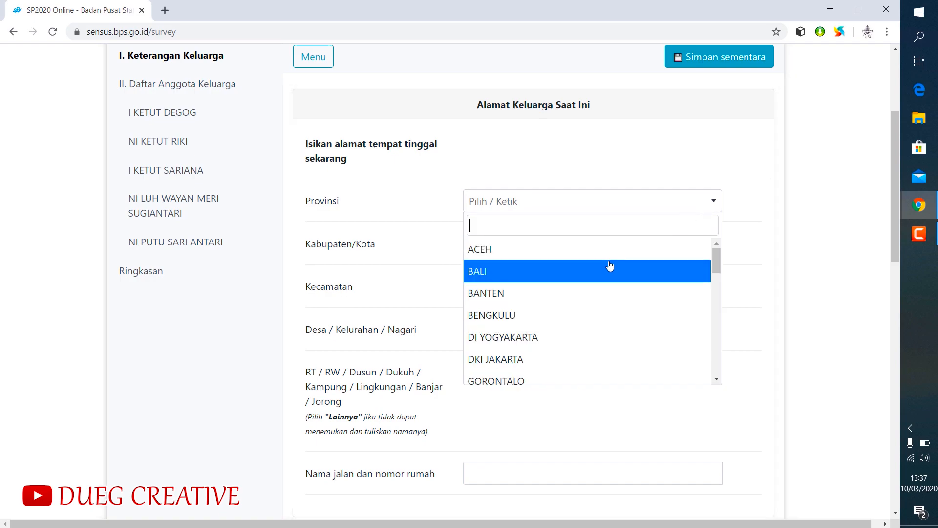
click(607, 269)
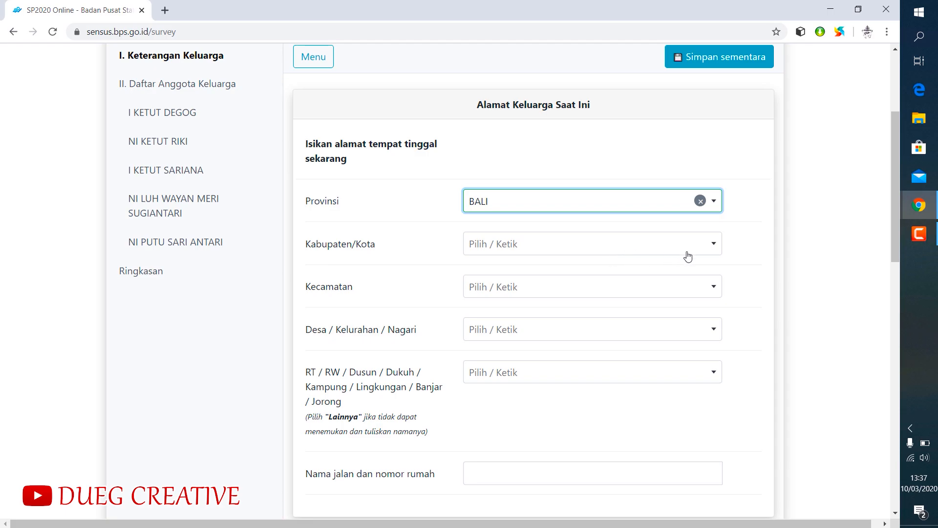
click(714, 248)
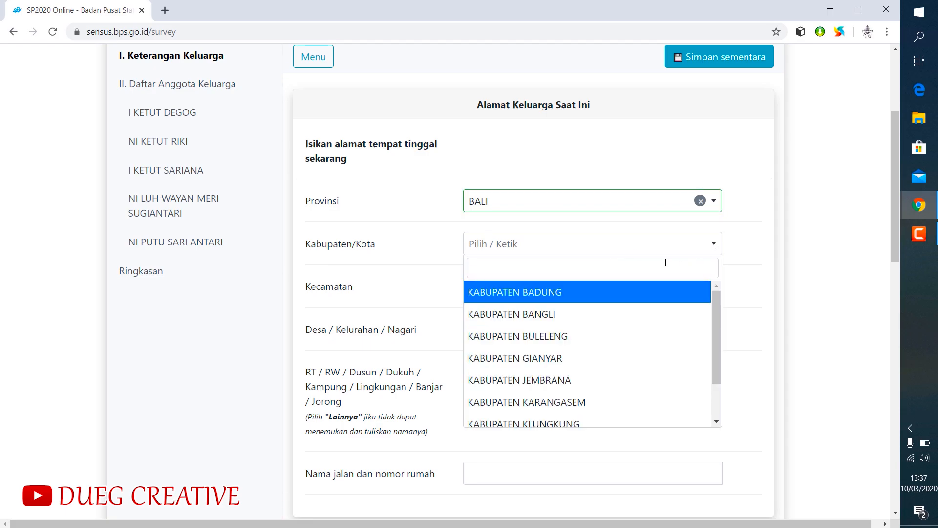
click(571, 360)
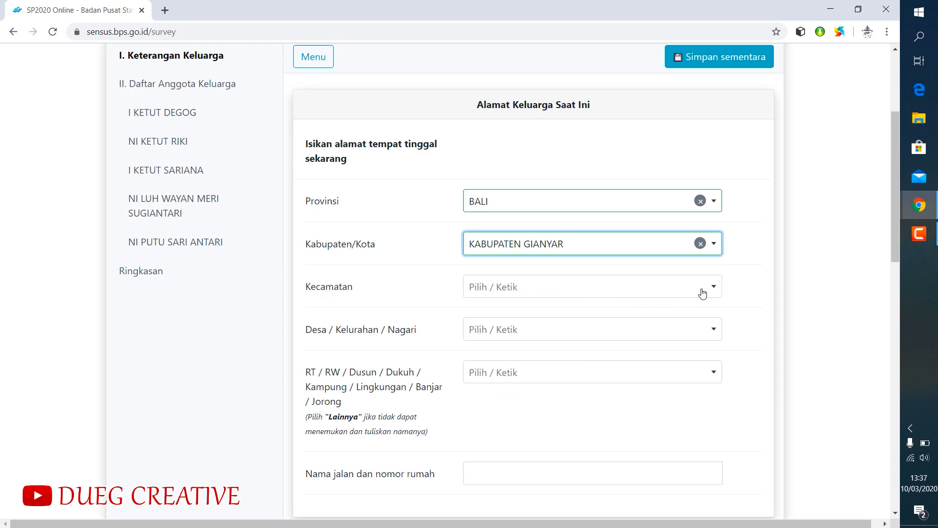
- Select the family's district, village and banjar in the current address section
click(708, 292)
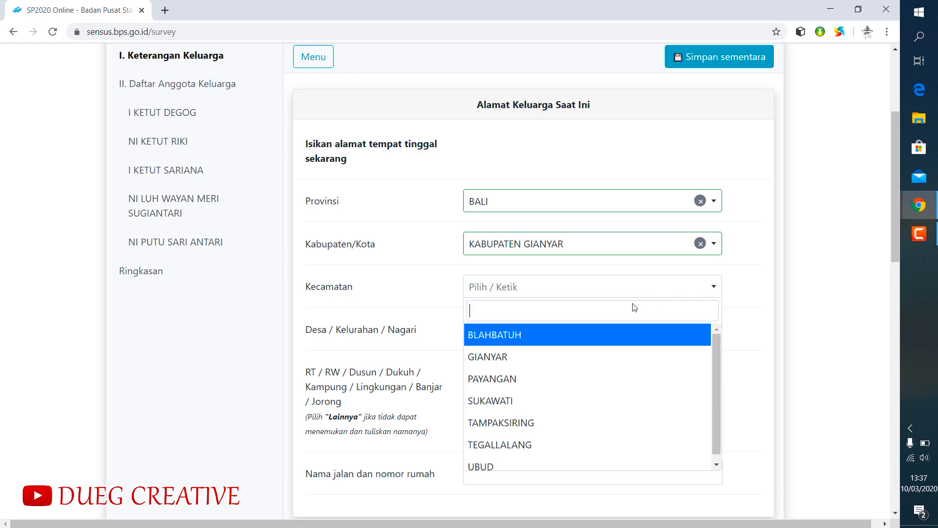
click(507, 444)
click(690, 337)
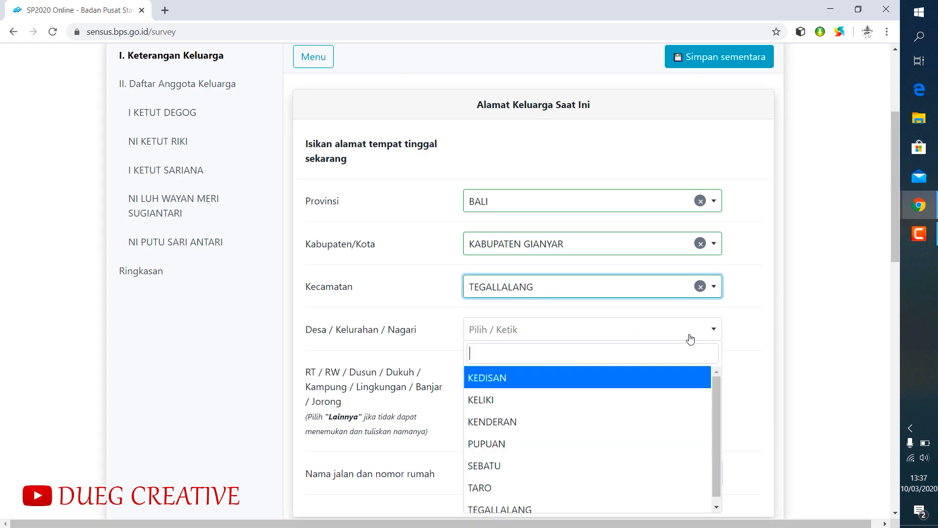
click(518, 507)
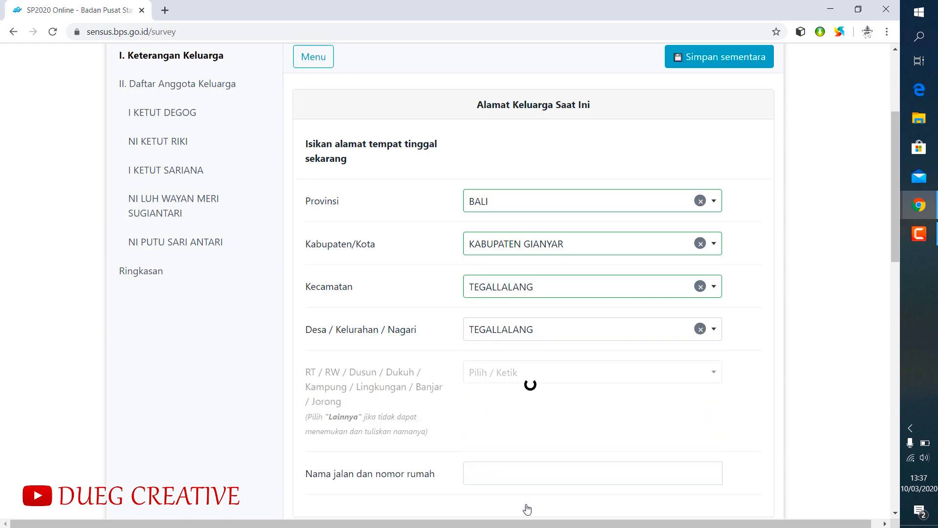
click(707, 370)
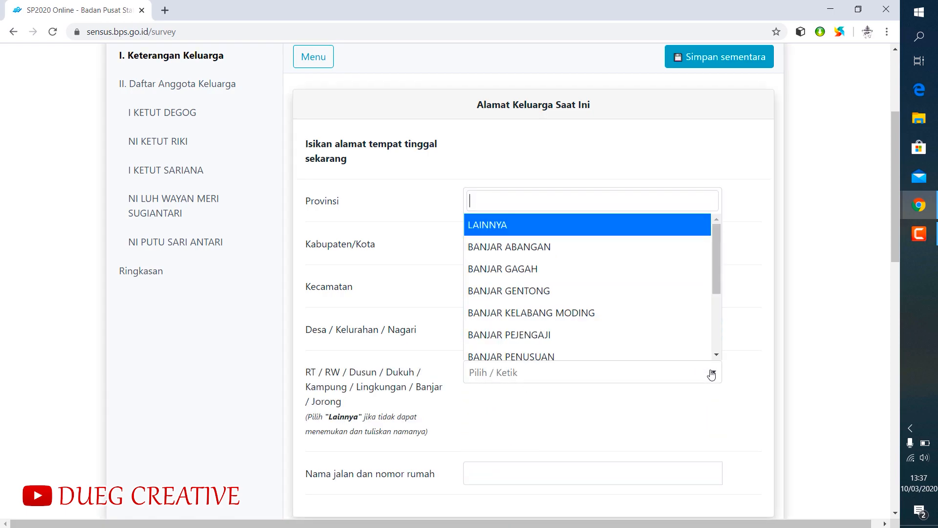
click(579, 259)
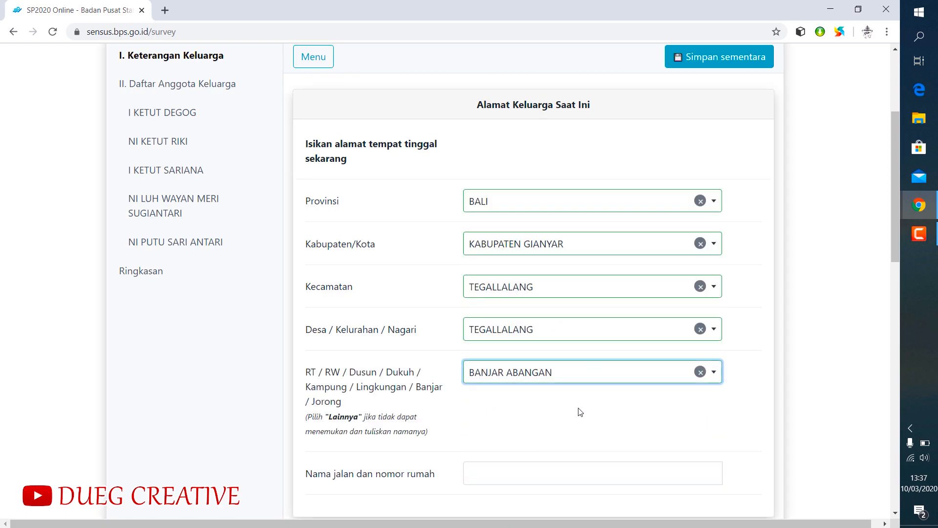
- Enter the family's street address in the Nama jalan dan nomor rumah field
scroll(580, 411, down, 2)
scroll(517, 352, down, 1)
click(482, 292)
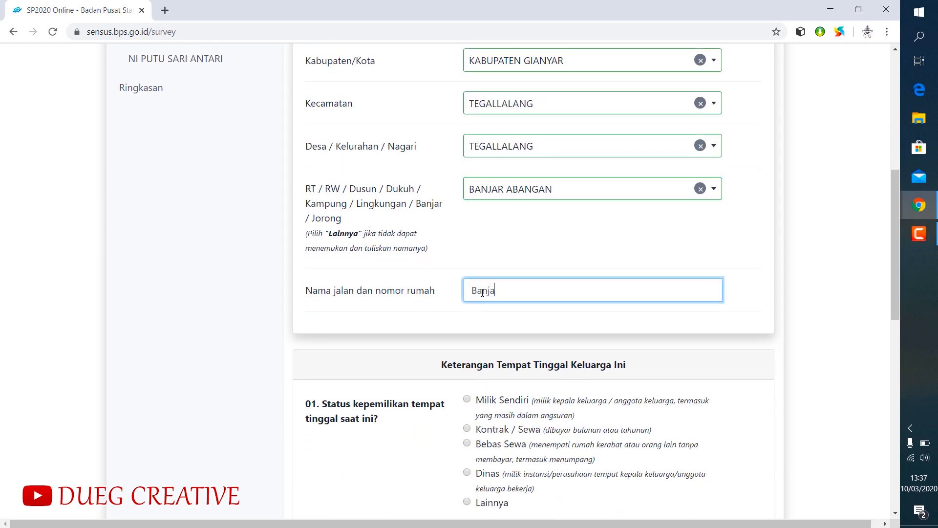
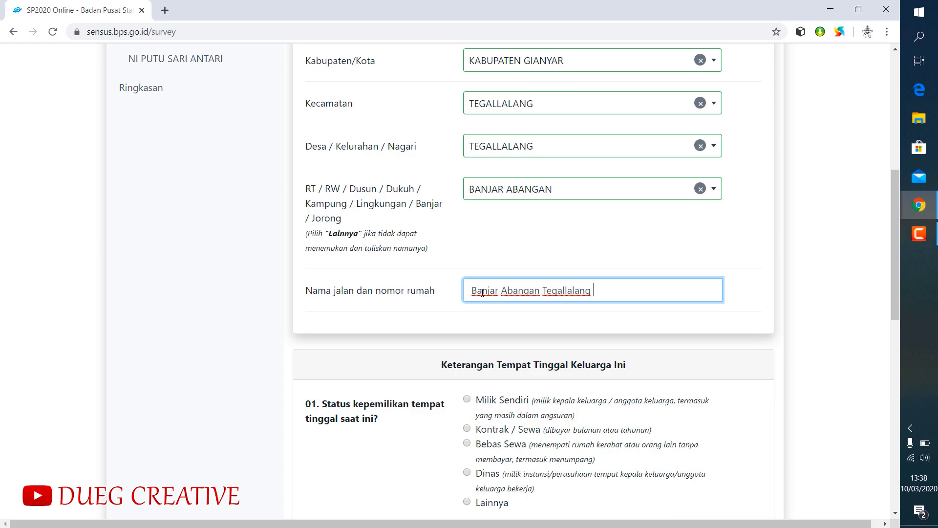
scroll(493, 284, down, 3)
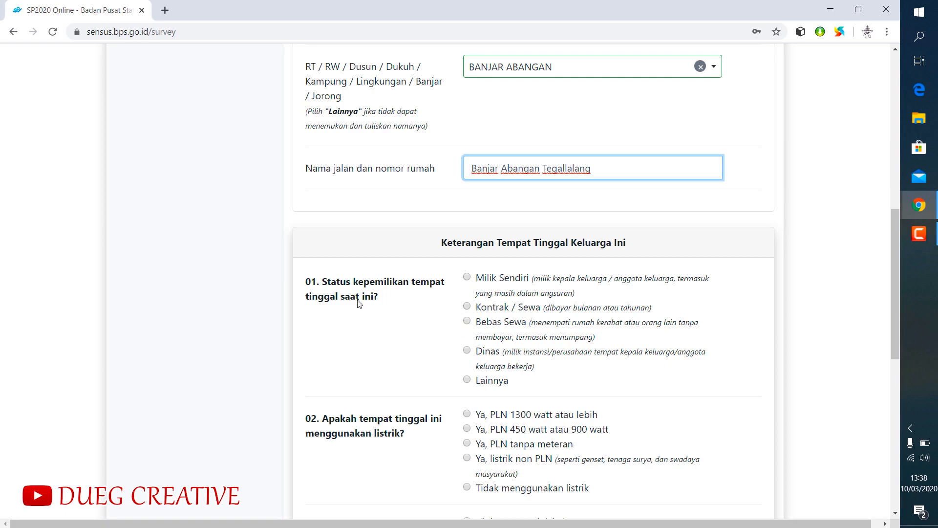
scroll(413, 261, up, 5)
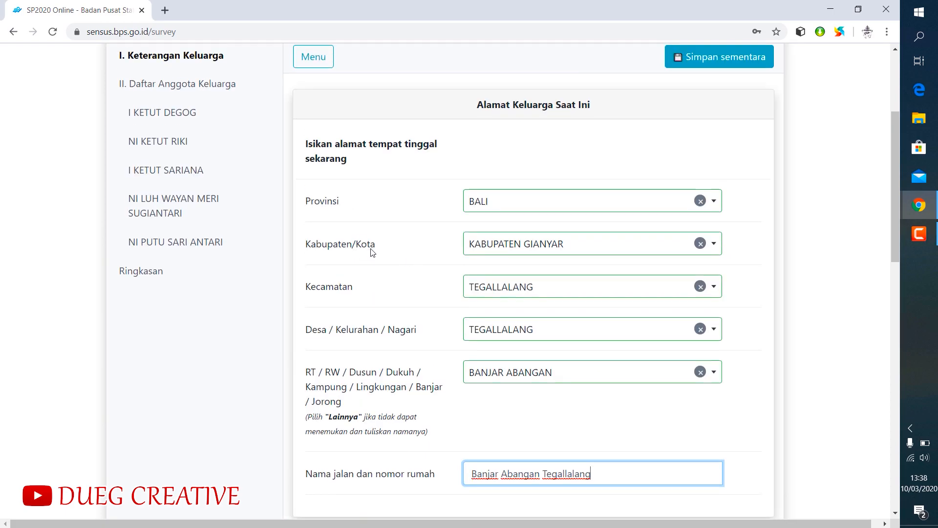
- Set the home ownership status in question 01 to Milik Sendiri
scroll(371, 292, down, 3)
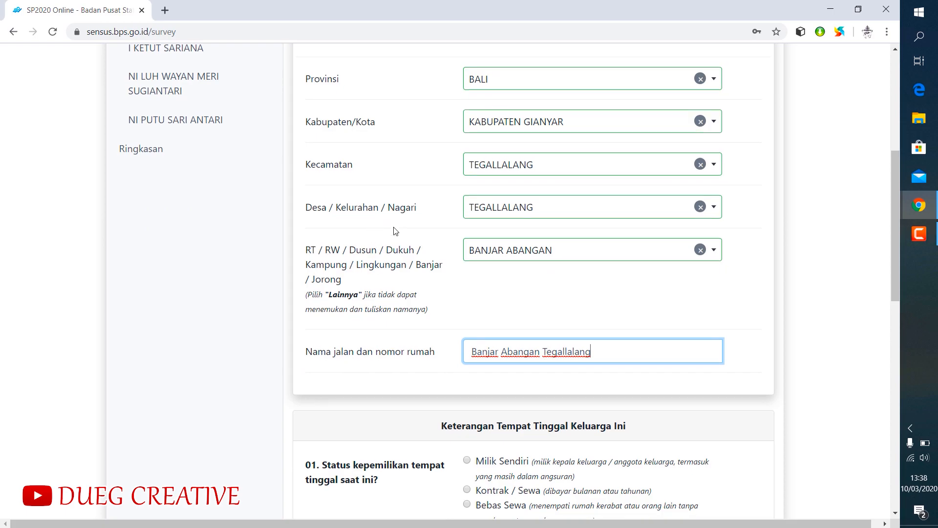
scroll(409, 258, down, 5)
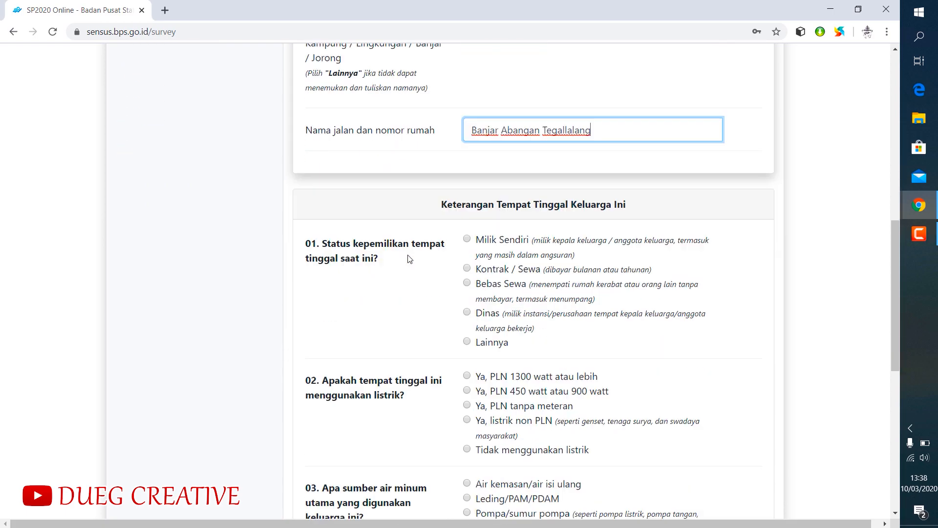
scroll(398, 241, up, 3)
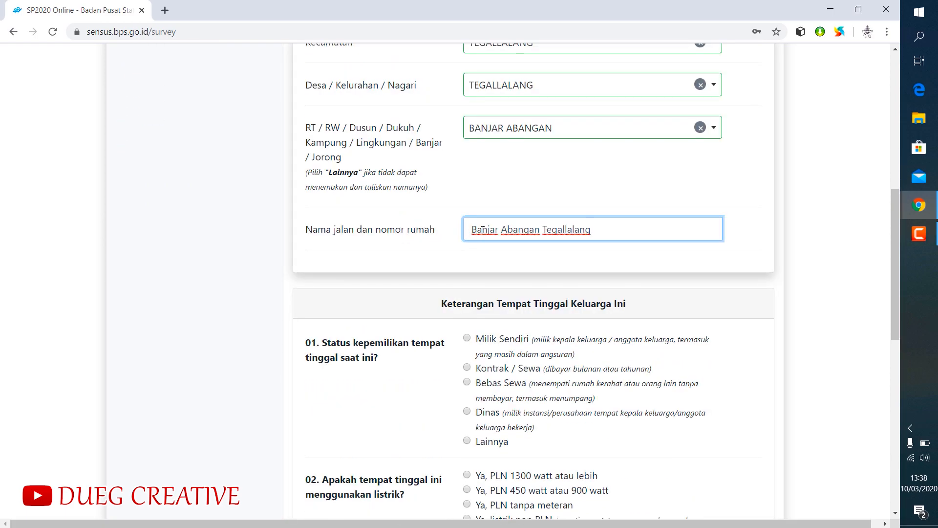
scroll(445, 277, down, 1)
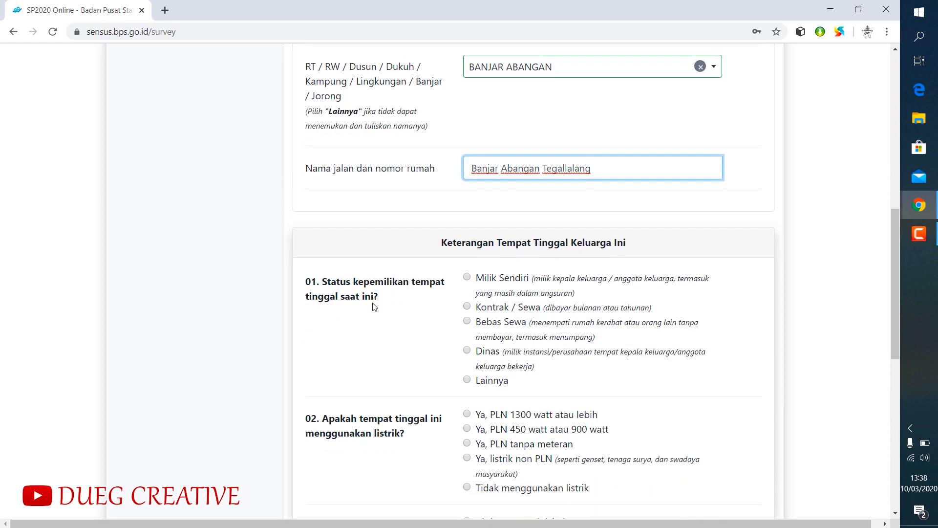
scroll(373, 307, down, 1)
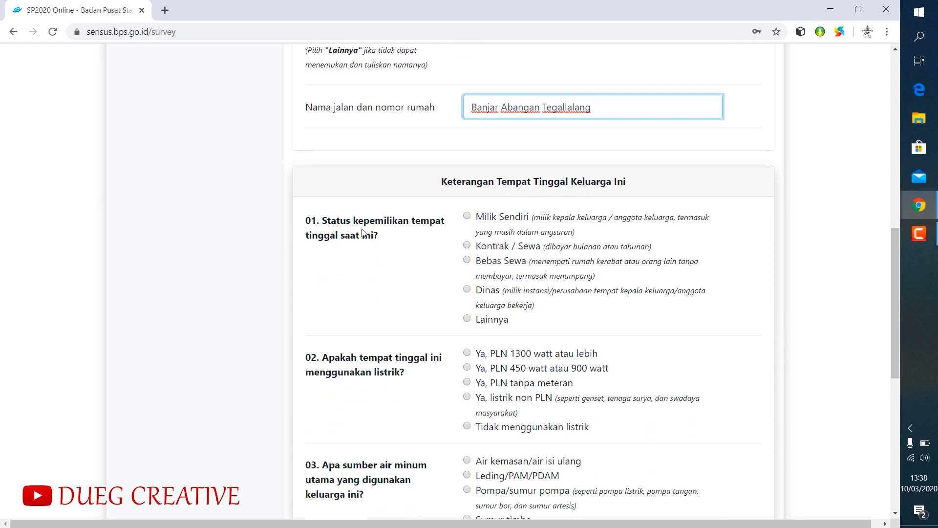
click(466, 217)
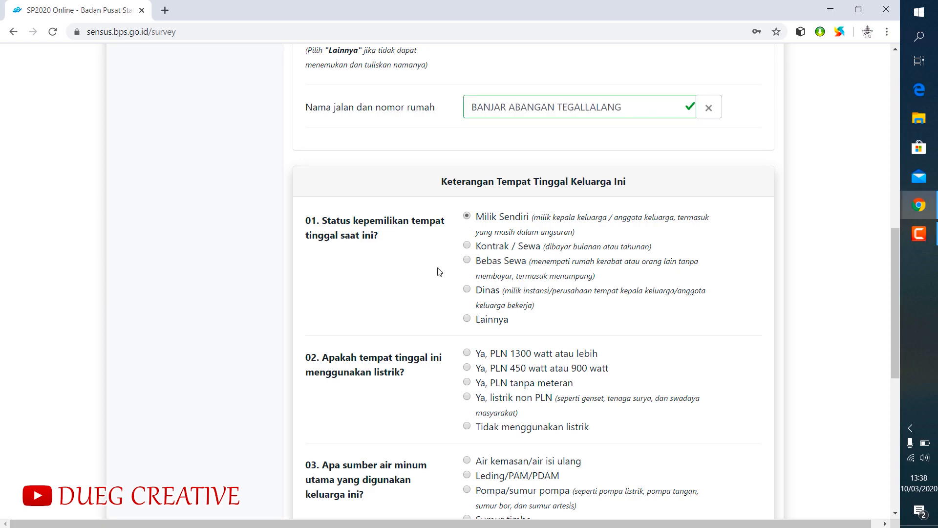
- Set the electricity answer to Ya, PLN 450 watt atau 900 watt and the main drinking water source to Leding/PAM/PDAM
scroll(437, 272, down, 1)
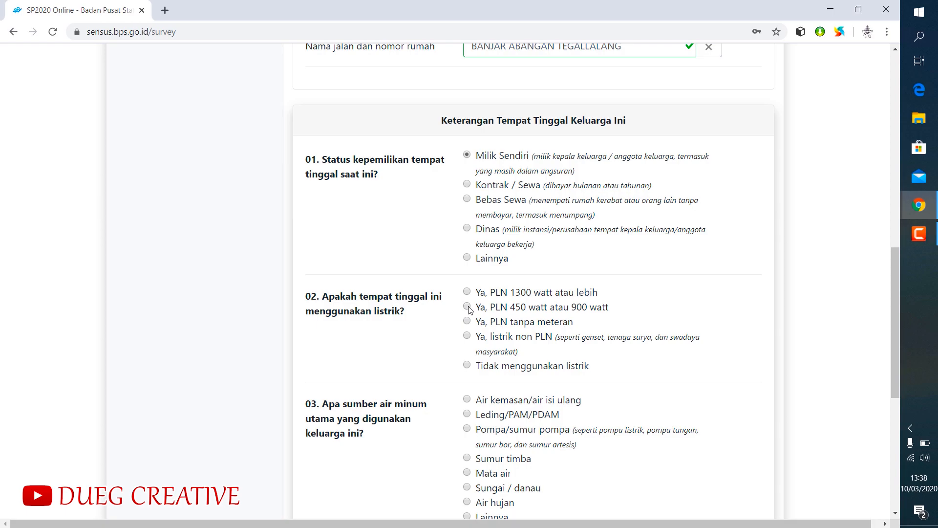
scroll(557, 313, down, 2)
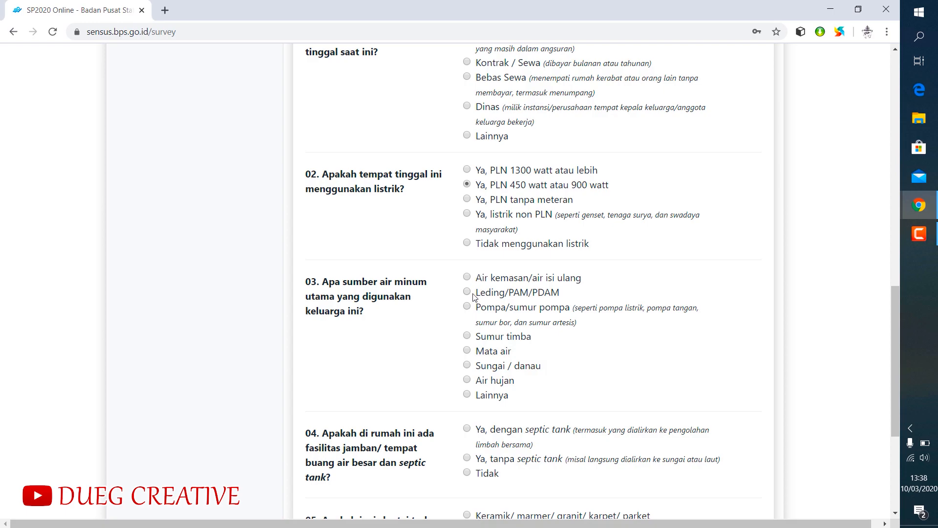
scroll(511, 330, down, 2)
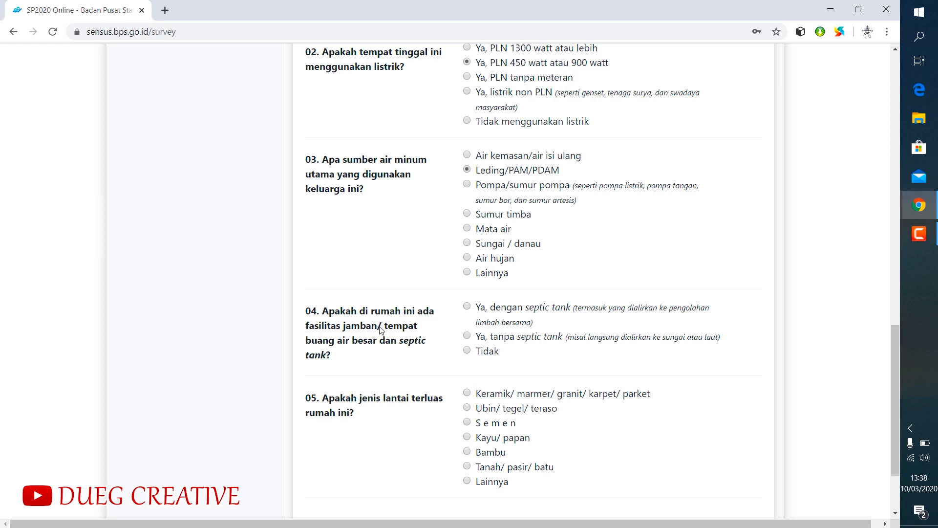
- Answer the toilet facility question with Ya, dengan septic tank and set the floor type to Keramik/ marmer/ granit/ karpet/ parket
click(468, 307)
scroll(525, 342, down, 2)
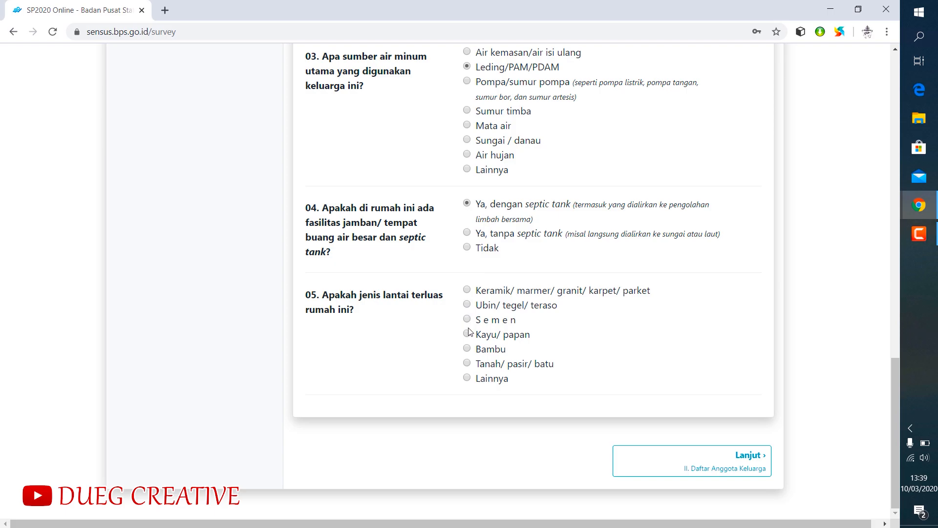
click(469, 290)
- Continue past the family member list to the first member's form and set that member's Keberadaan to Ada
click(732, 466)
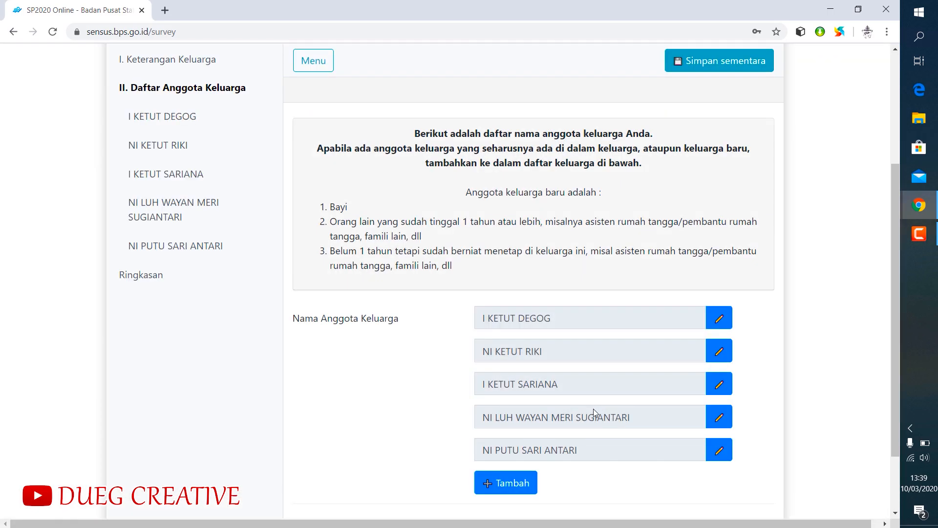
scroll(600, 235, down, 3)
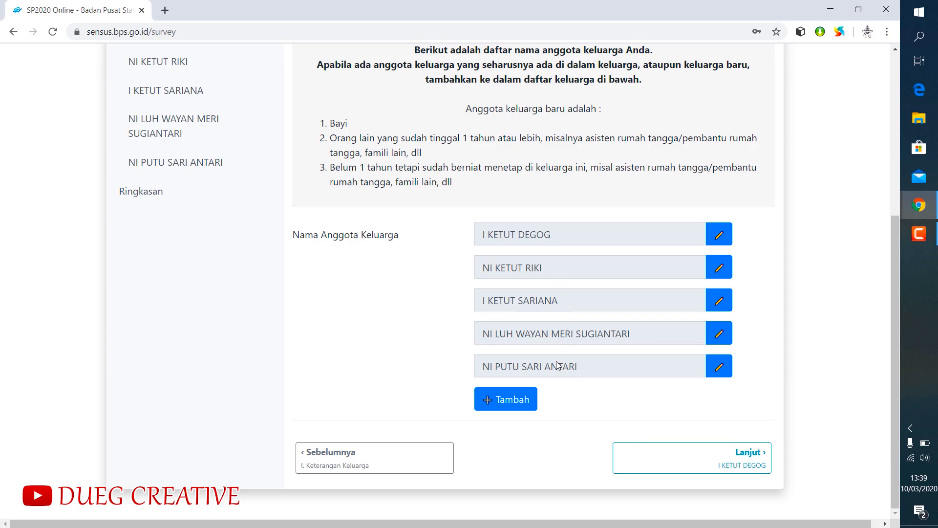
click(725, 460)
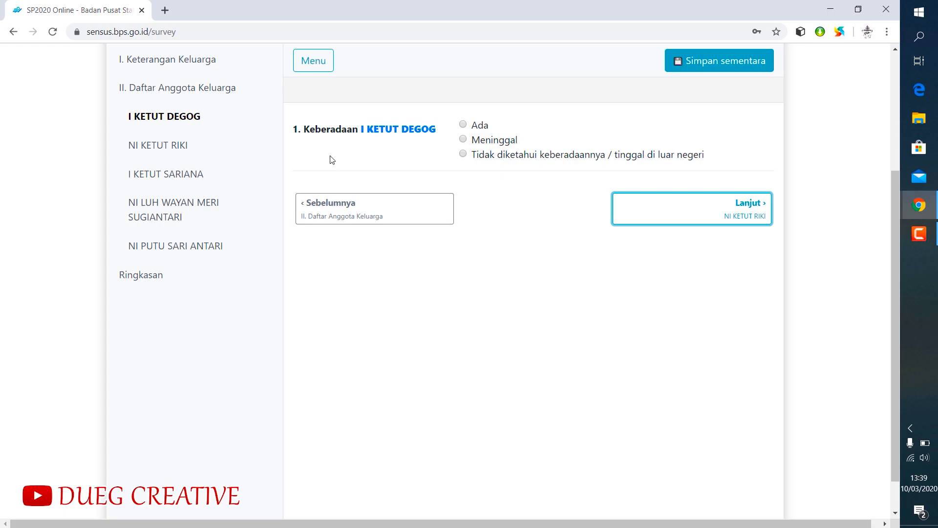
click(463, 126)
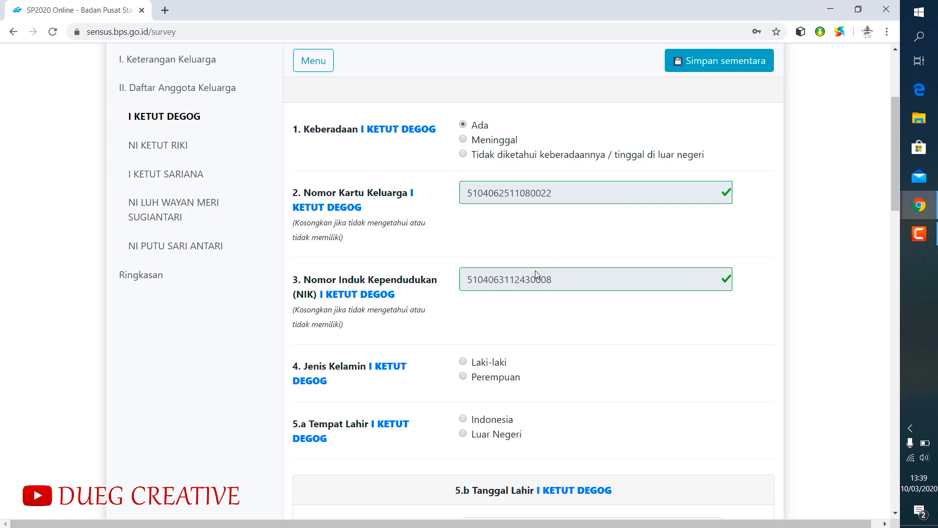
- Set the first member's gender to Laki-laki and the birthplace to Indonesia, province BALI, regency KABUPATEN GIANYAR
scroll(532, 306, down, 1)
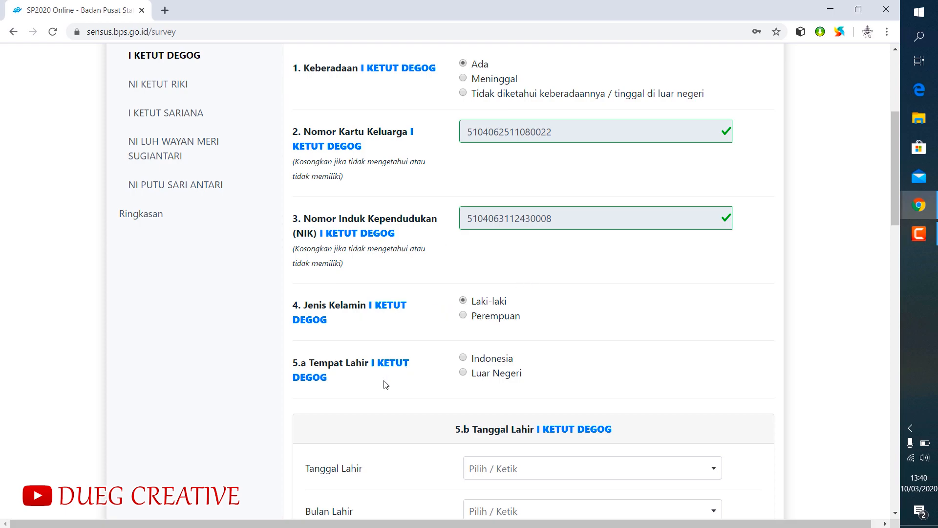
click(463, 359)
scroll(529, 339, down, 3)
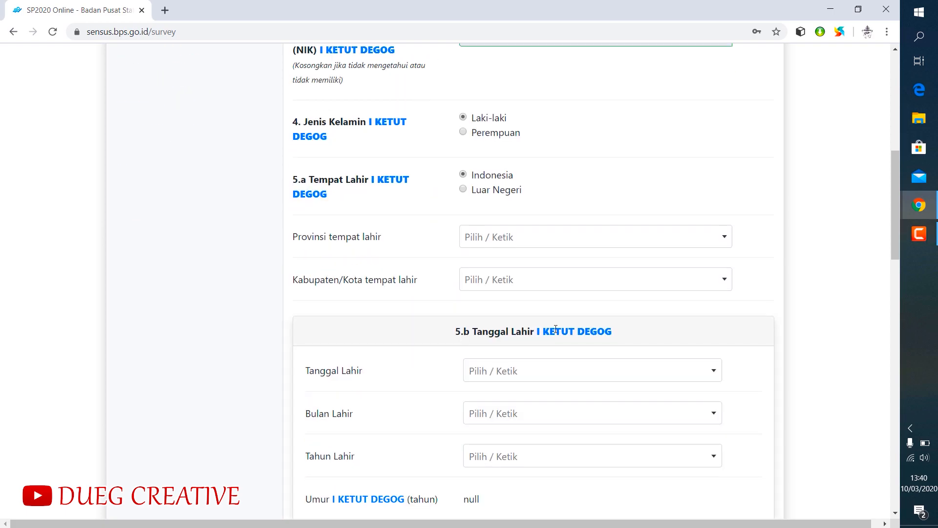
click(495, 240)
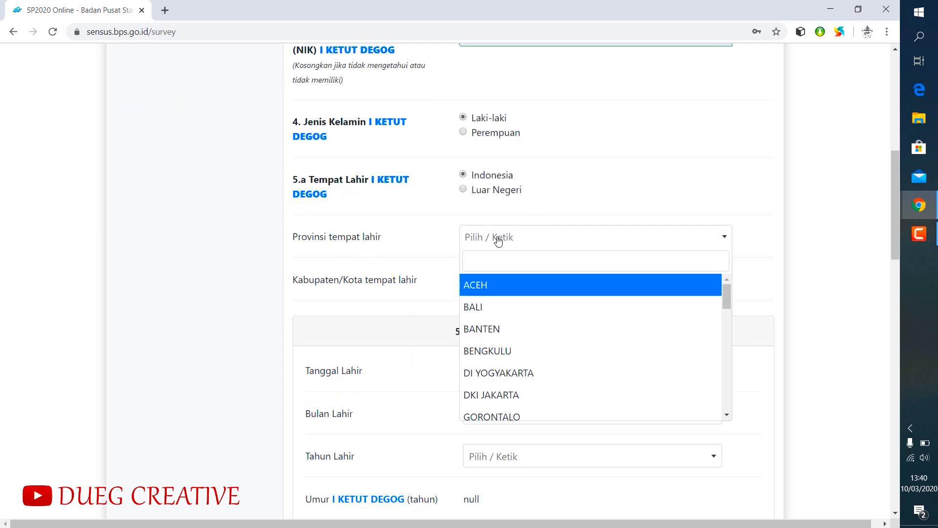
click(484, 316)
click(509, 280)
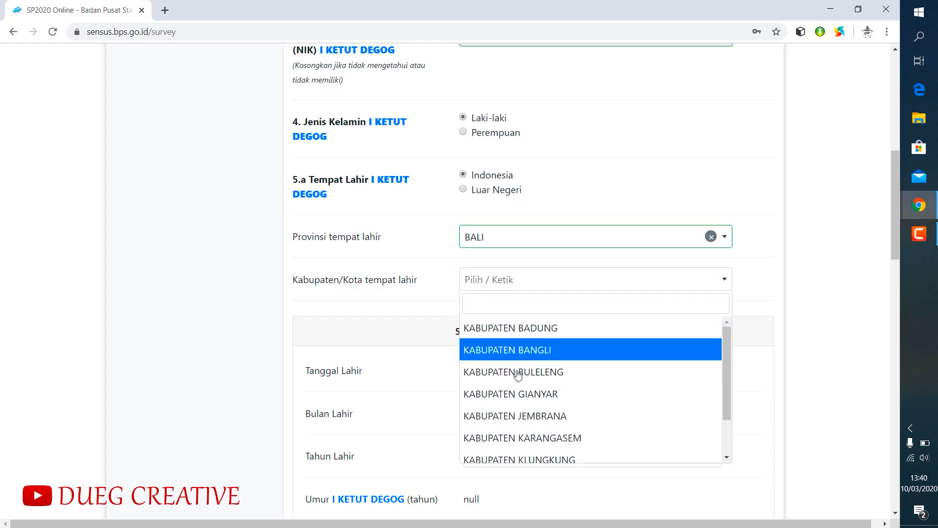
click(515, 394)
- Select the first member's day, month and year of birth in section 5.b
scroll(531, 371, down, 1)
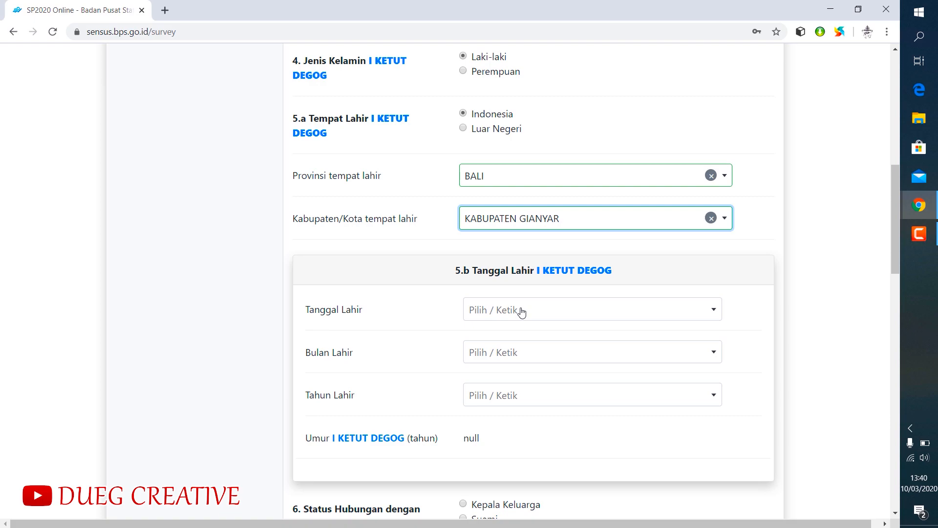
click(522, 312)
scroll(519, 367, down, 10)
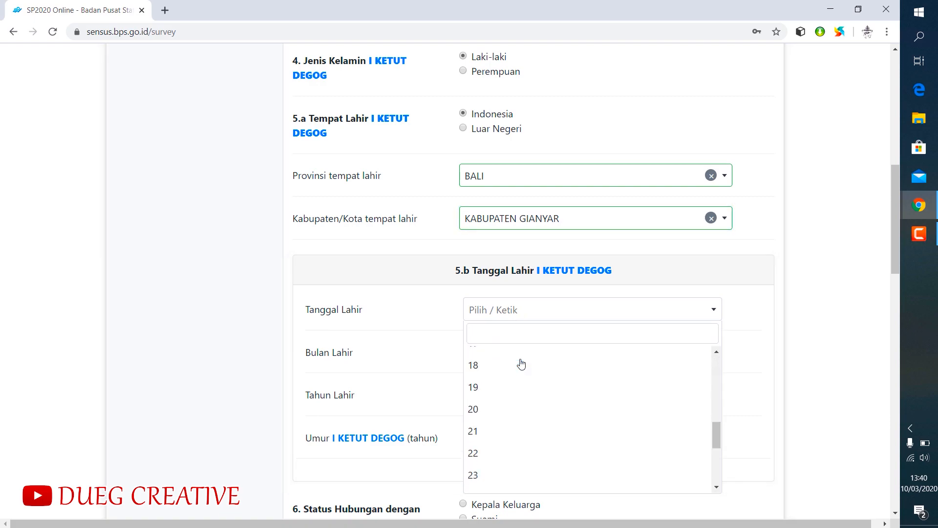
click(496, 461)
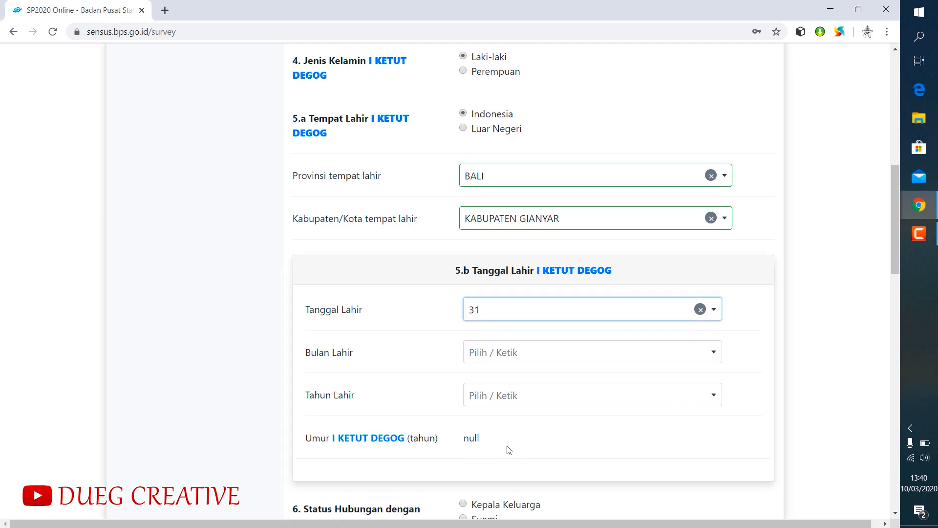
click(536, 354)
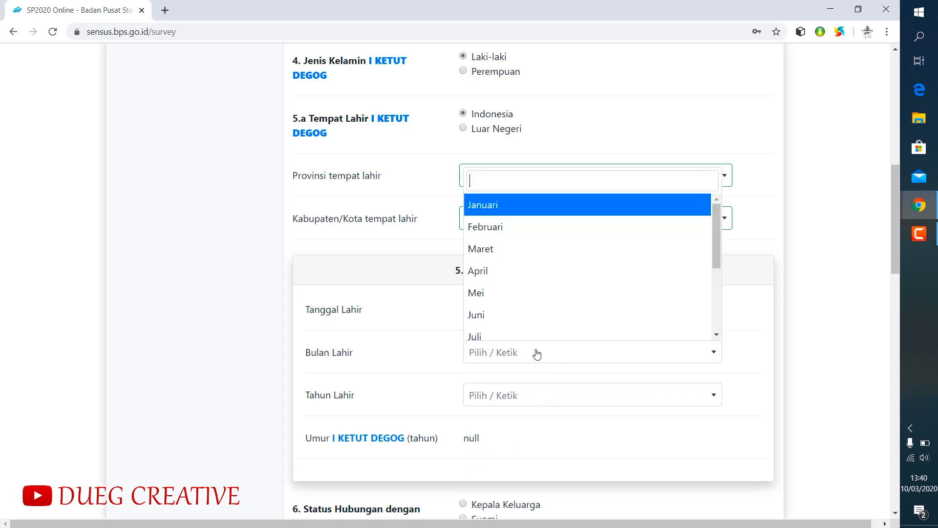
scroll(520, 308, down, 3)
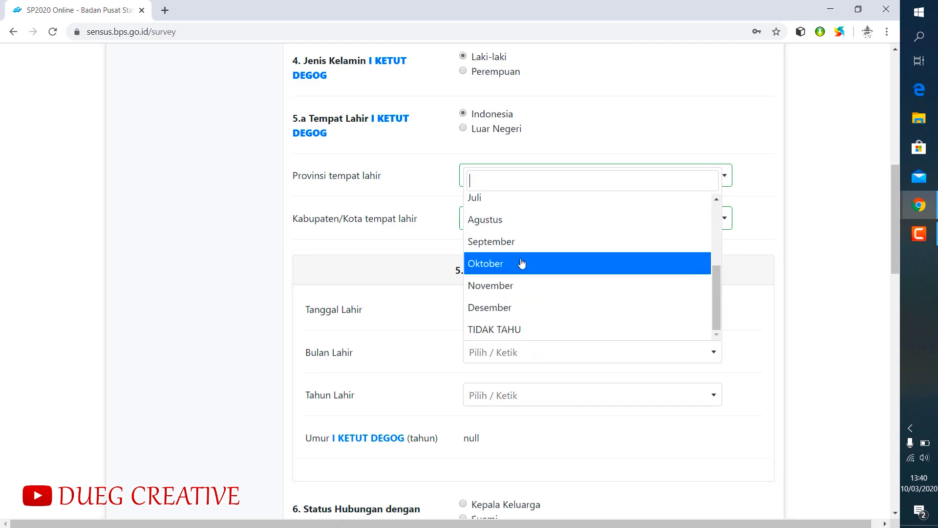
click(518, 306)
click(526, 396)
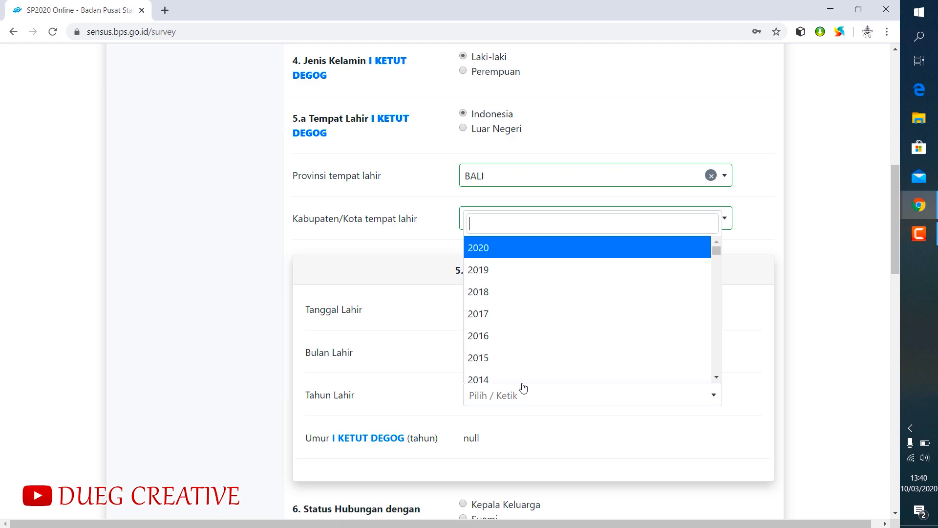
scroll(519, 327, down, 15)
scroll(518, 328, down, 10)
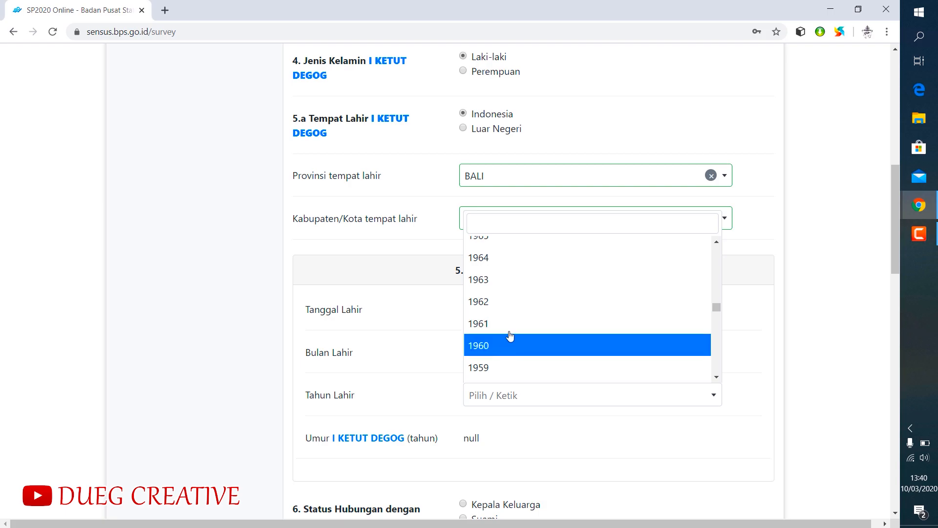
click(494, 280)
- Set the first member's relationship status to Kepala Keluarga and answer Ya to living at the family's address
scroll(533, 432, down, 4)
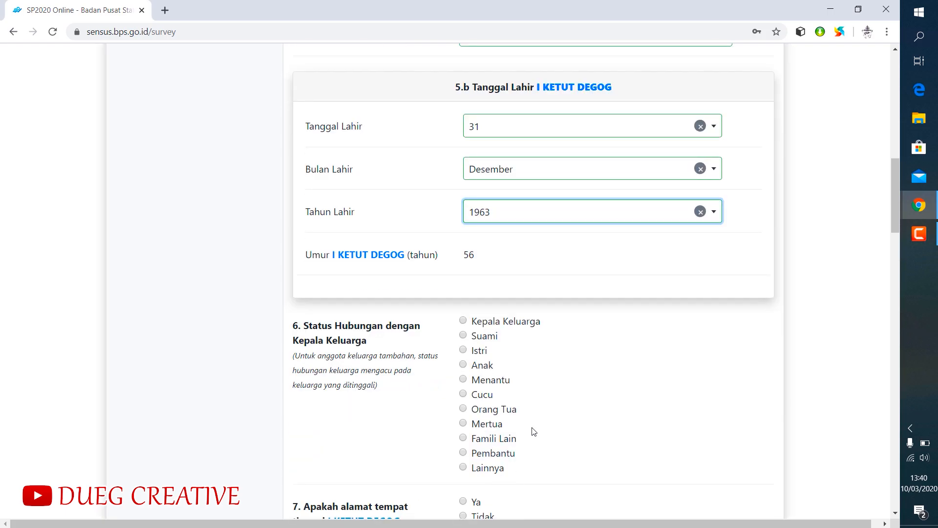
scroll(536, 402, down, 1)
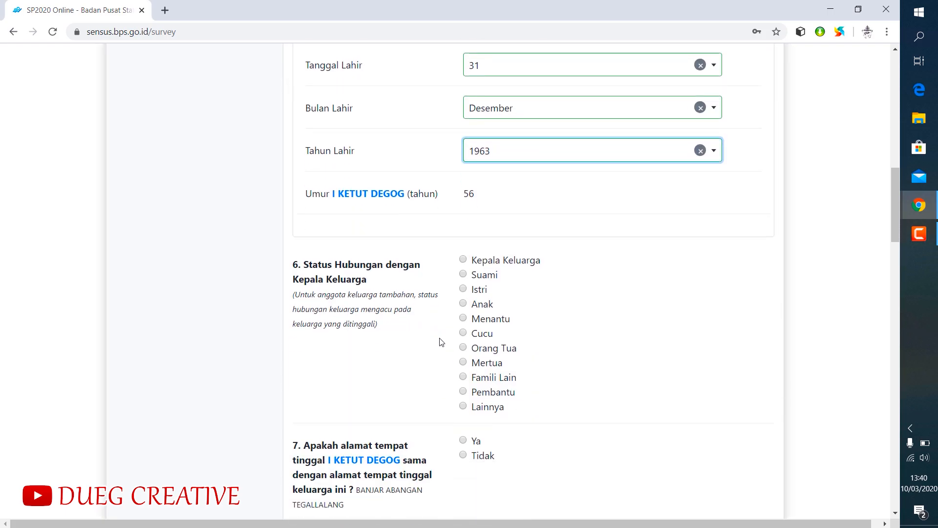
click(463, 259)
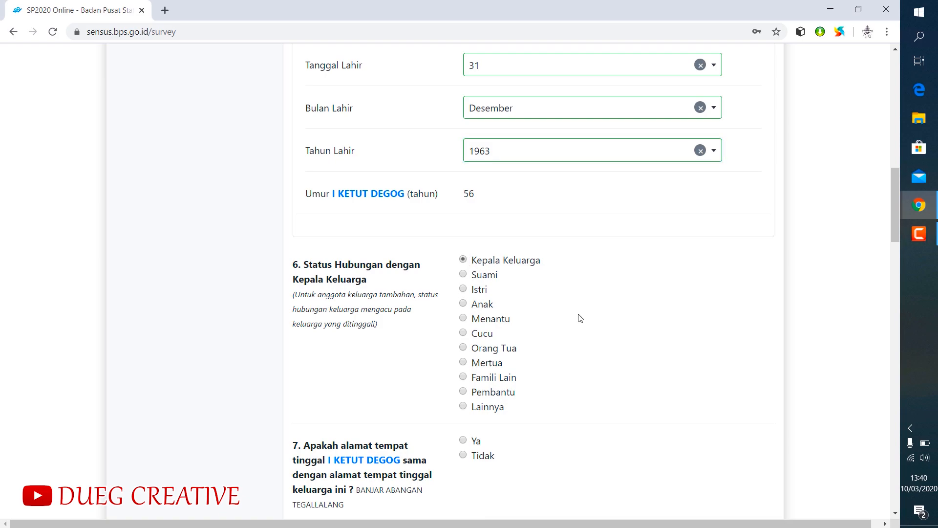
scroll(579, 318, down, 3)
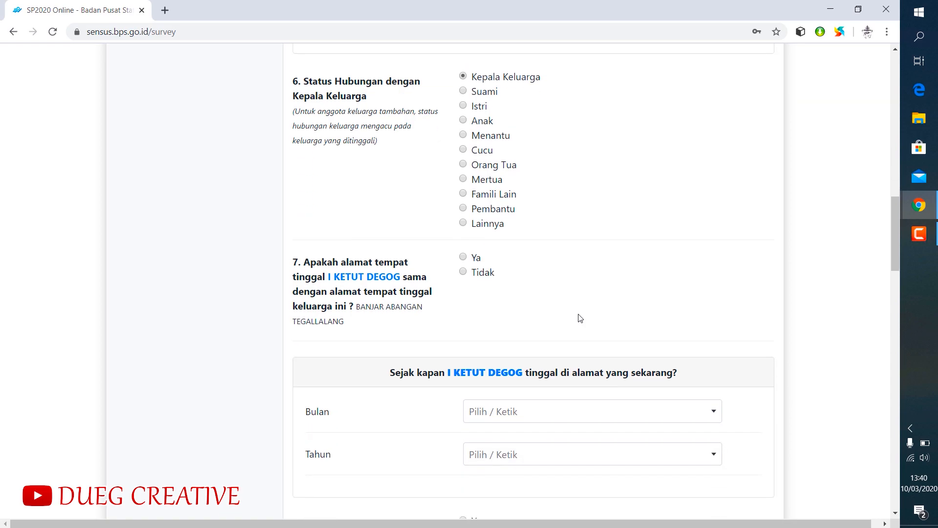
click(463, 258)
- Set the month since which the first member has lived at the current address to Desember
scroll(512, 318, down, 2)
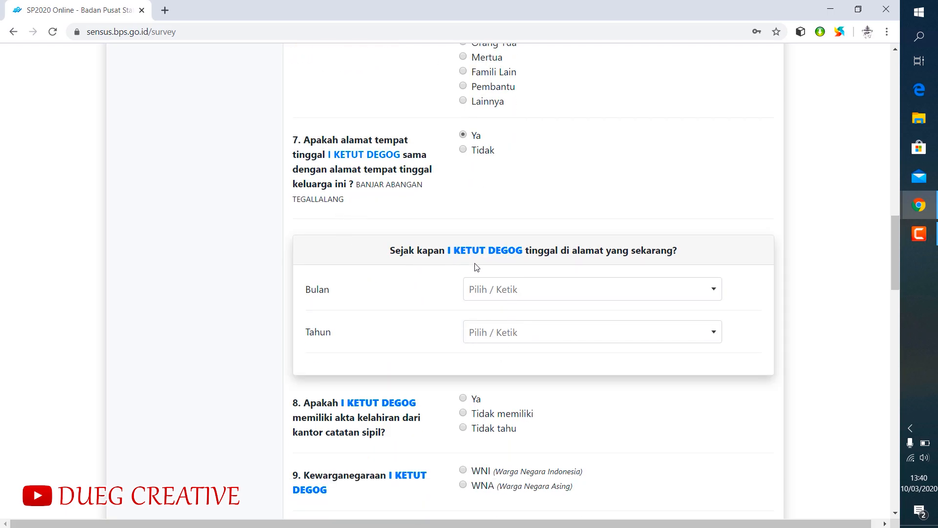
click(714, 298)
scroll(589, 376, down, 3)
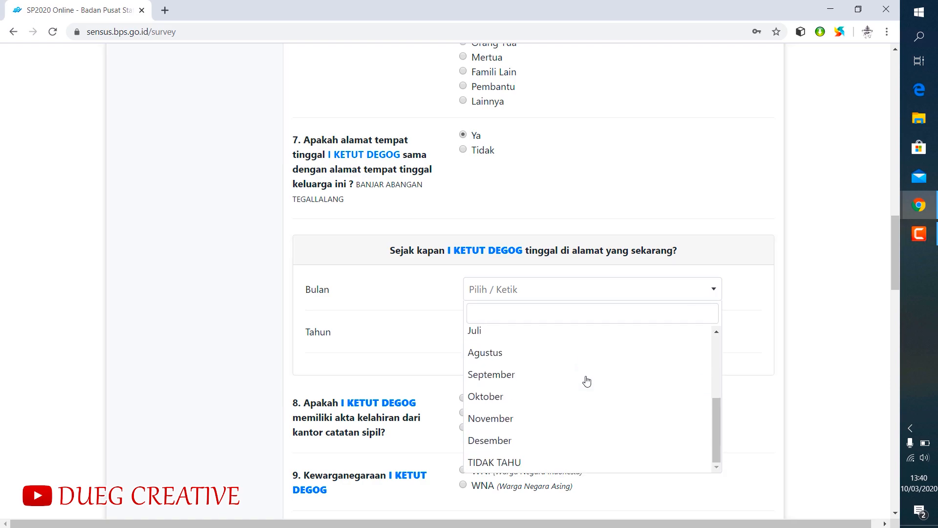
click(502, 441)
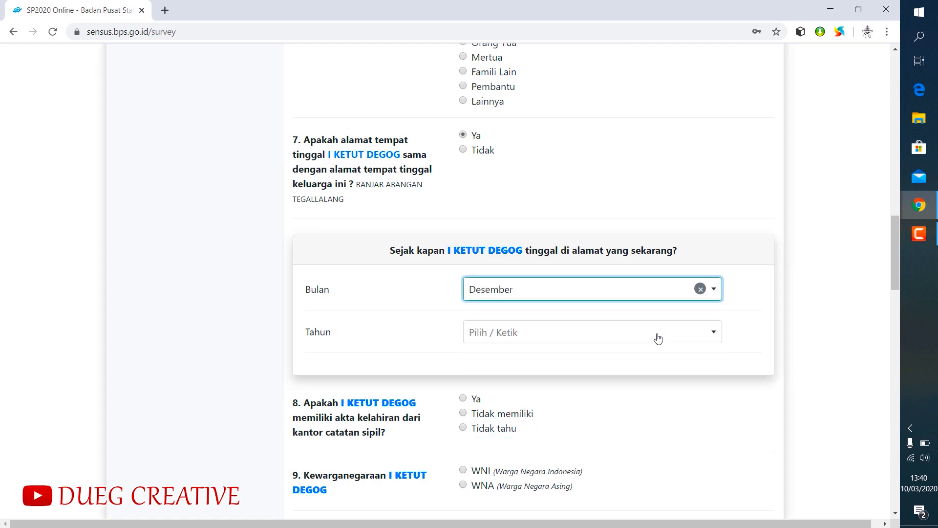
- Set the year since which the first member has lived at the current address to 1963
click(711, 336)
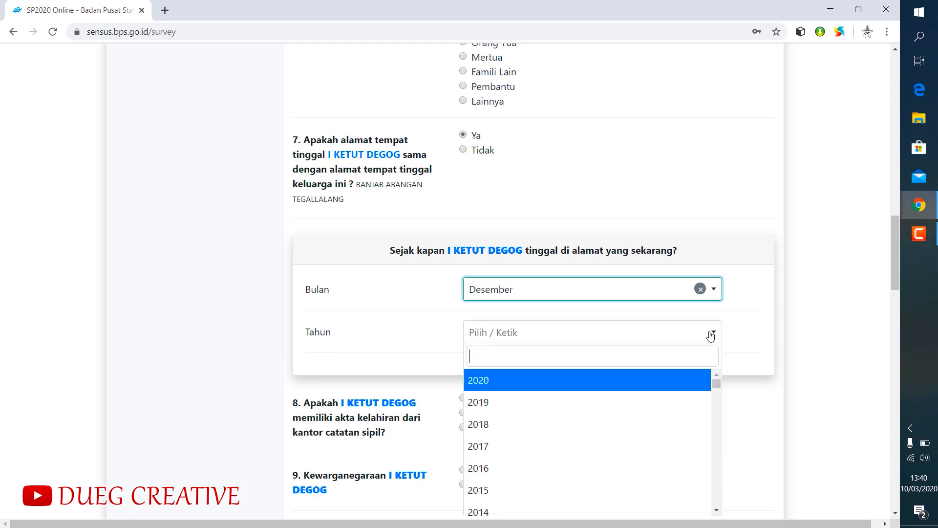
scroll(610, 397, down, 15)
scroll(608, 401, down, 4)
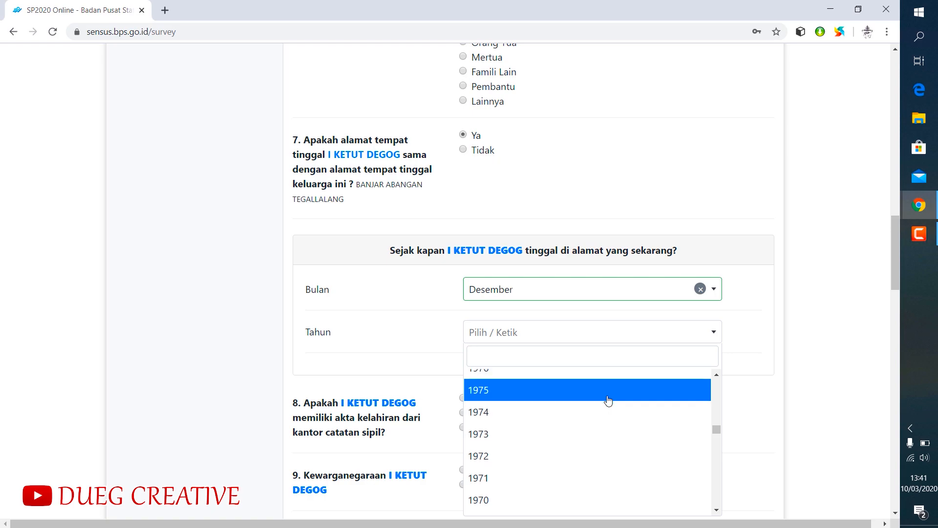
scroll(608, 397, down, 4)
scroll(565, 416, down, 1)
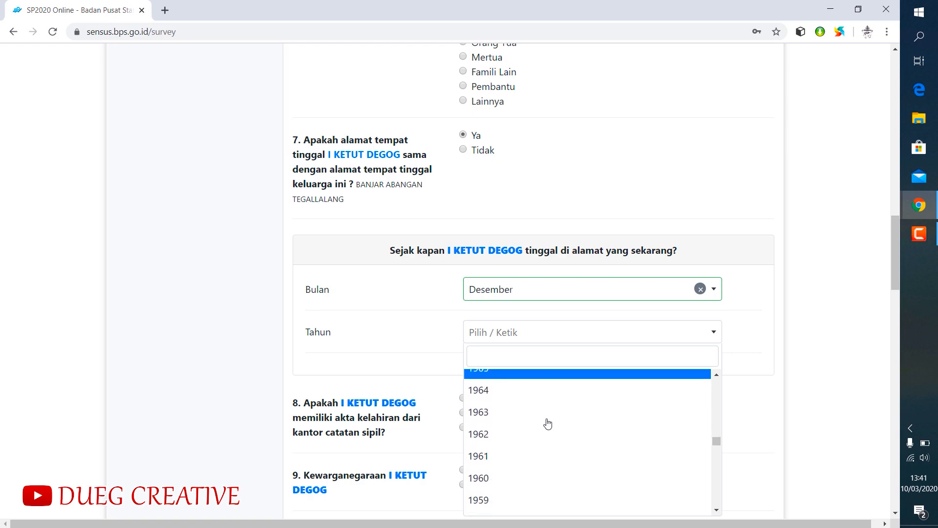
click(522, 414)
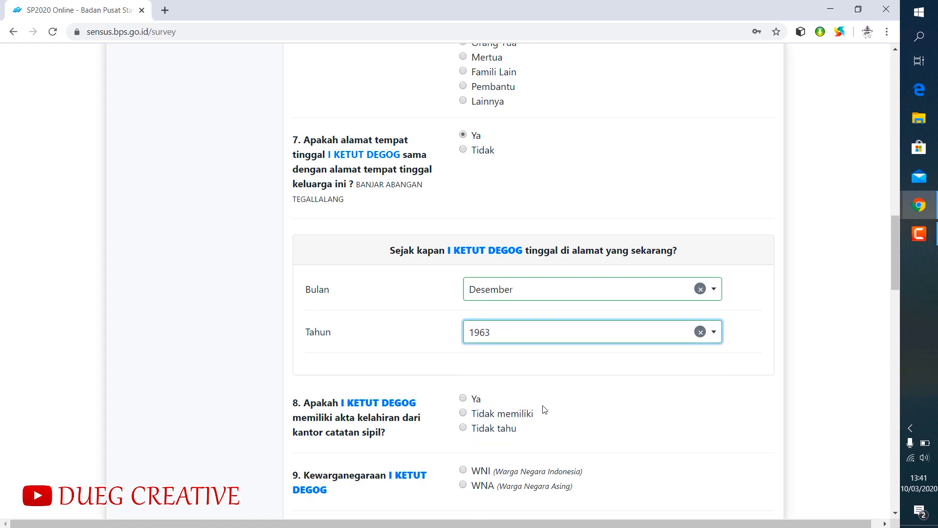
- Answer Tidak memiliki for the first member's birth certificate and give Akses sulit/tempat mengurus akta jauh as the main reason
click(464, 399)
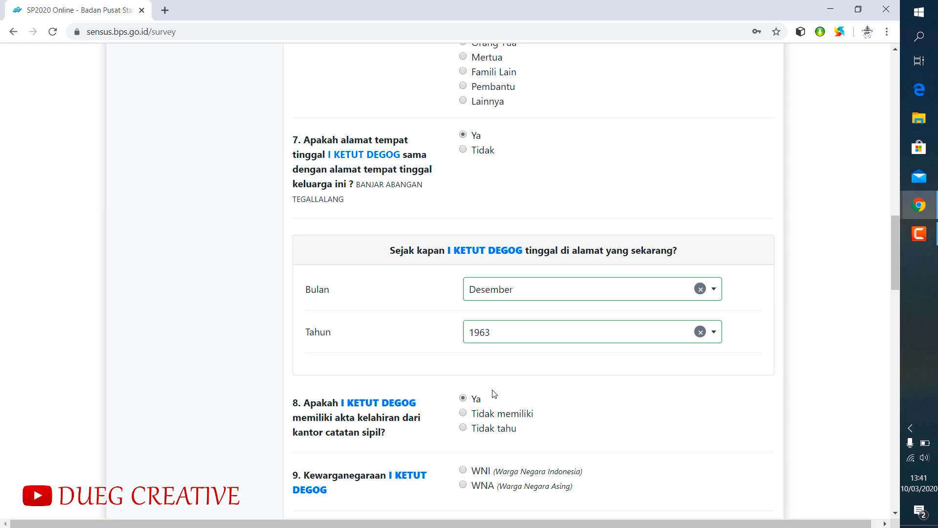
scroll(507, 395, down, 2)
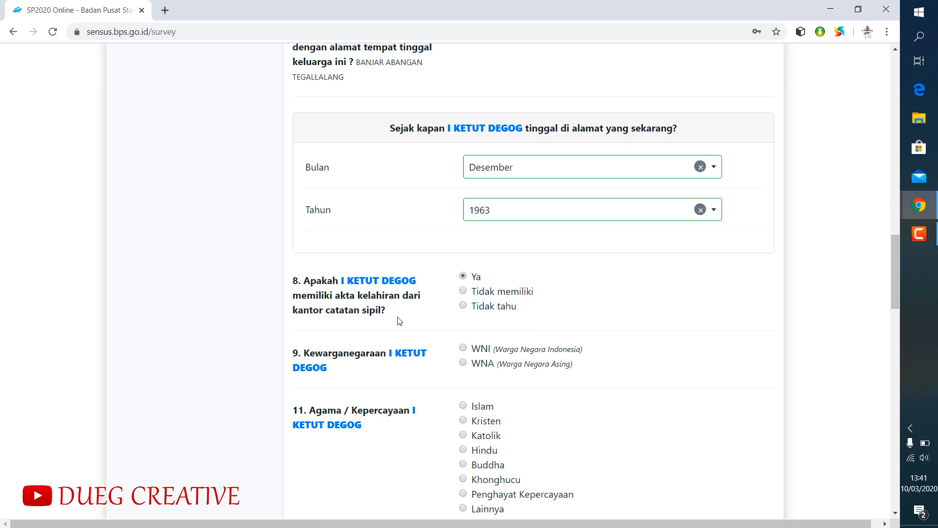
click(463, 291)
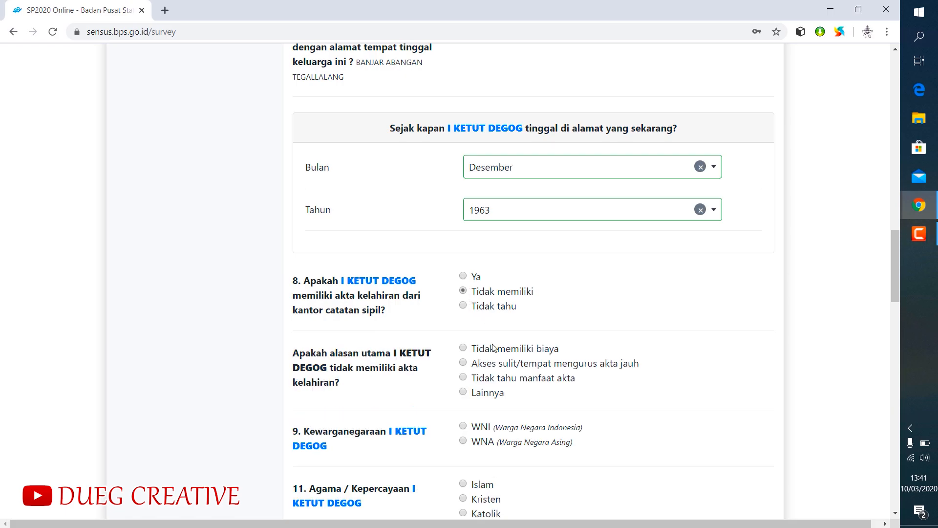
scroll(540, 335, down, 2)
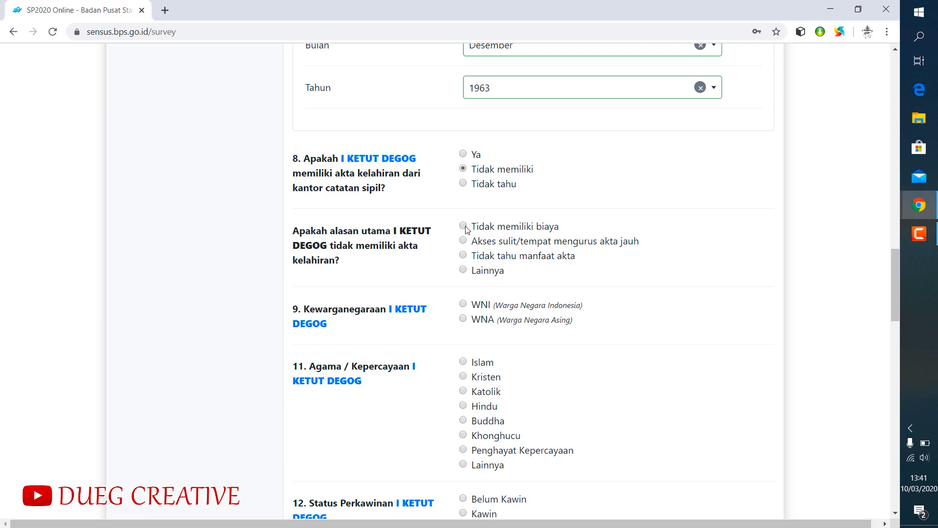
click(463, 241)
- Set the first member's citizenship to WNI and the ethnic group in question 10 to Bali
scroll(463, 332, down, 1)
scroll(463, 340, down, 1)
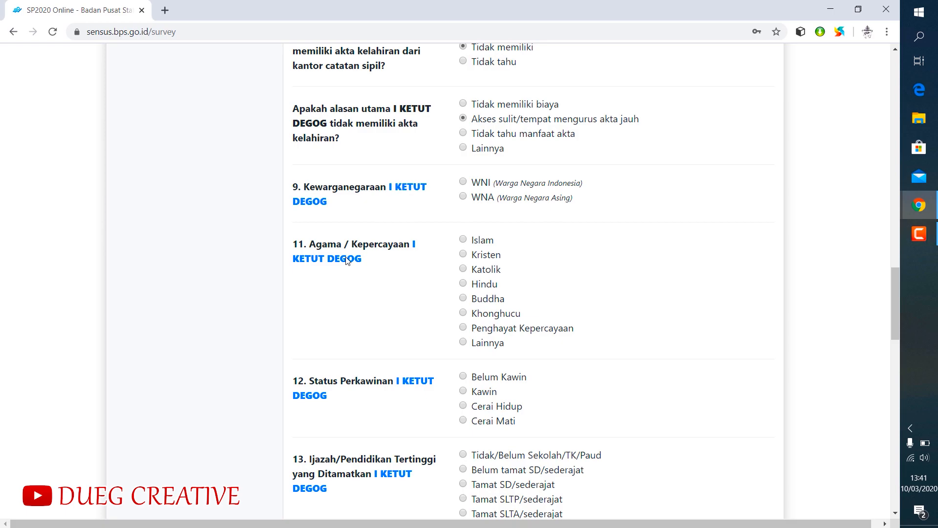
click(462, 181)
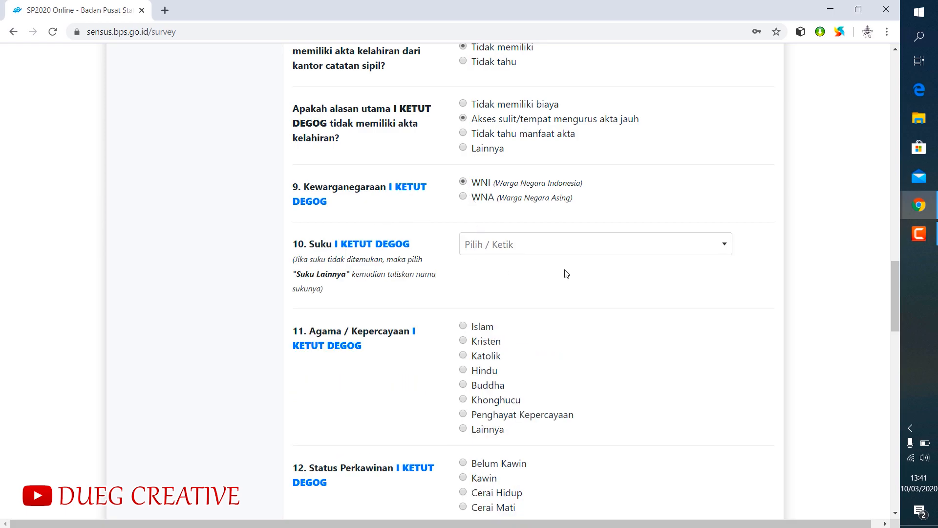
click(704, 250)
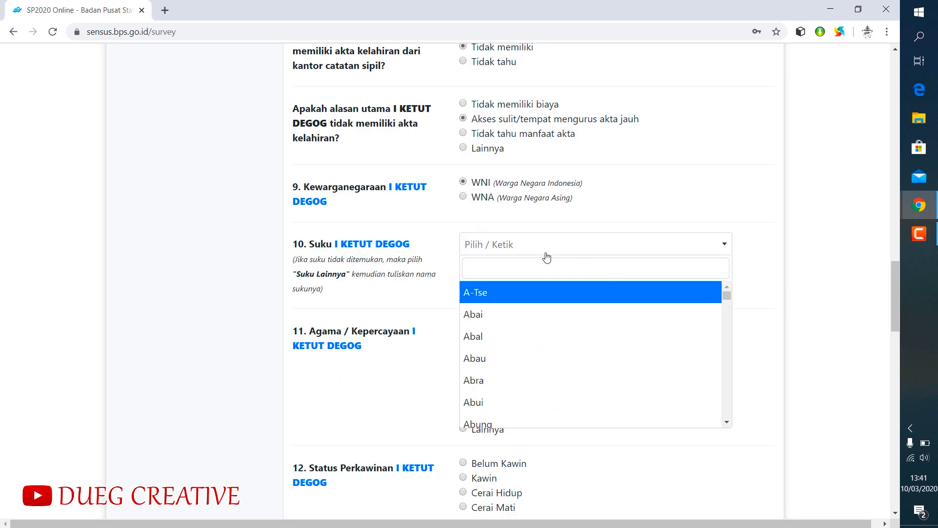
text(bali)
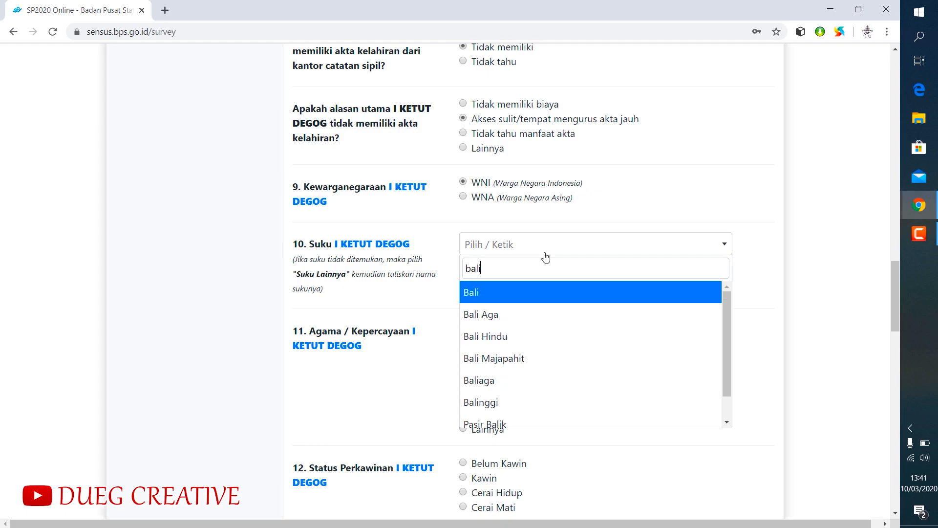
click(485, 294)
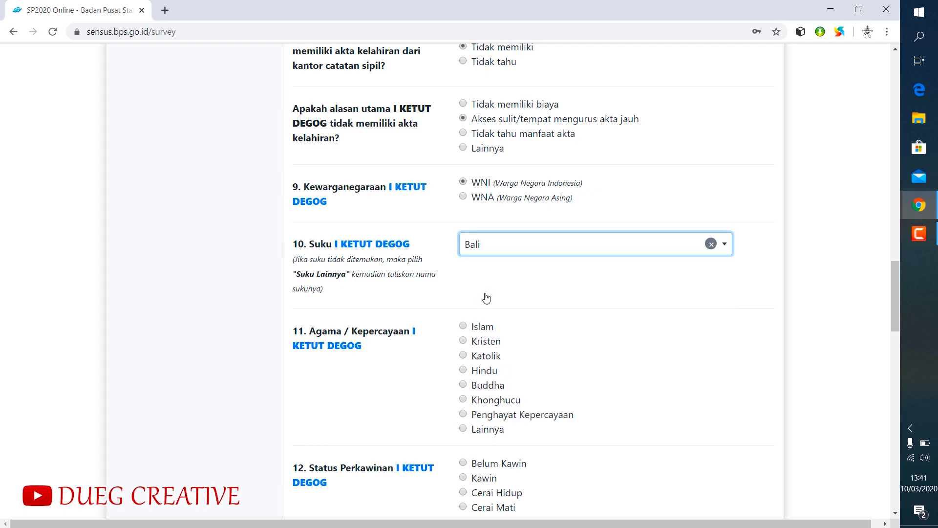
- Set the first member's religion to Hindu and the marital status to Kawin
scroll(532, 331, down, 2)
click(463, 248)
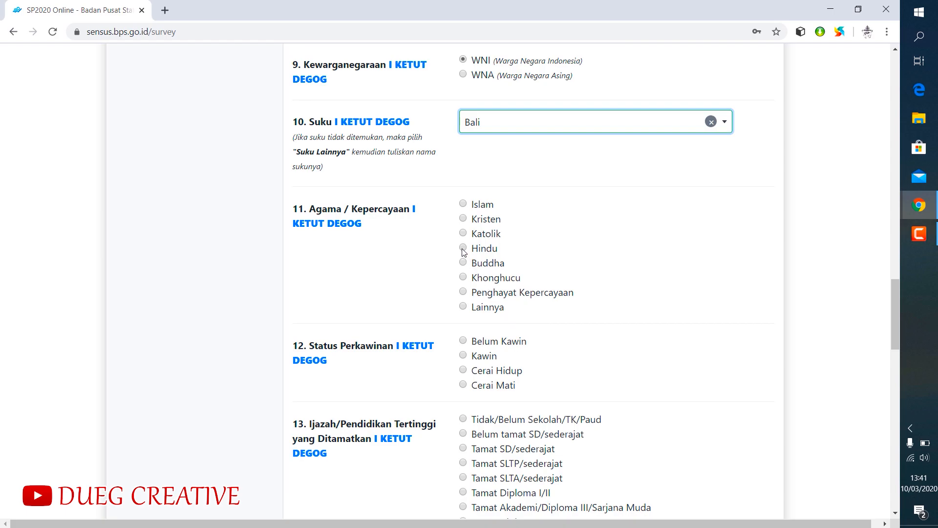
scroll(557, 288, down, 1)
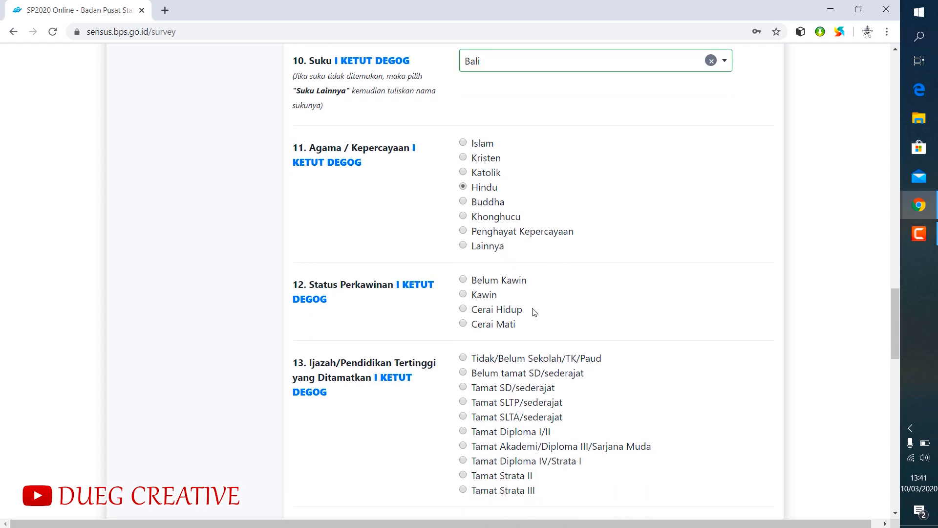
click(467, 295)
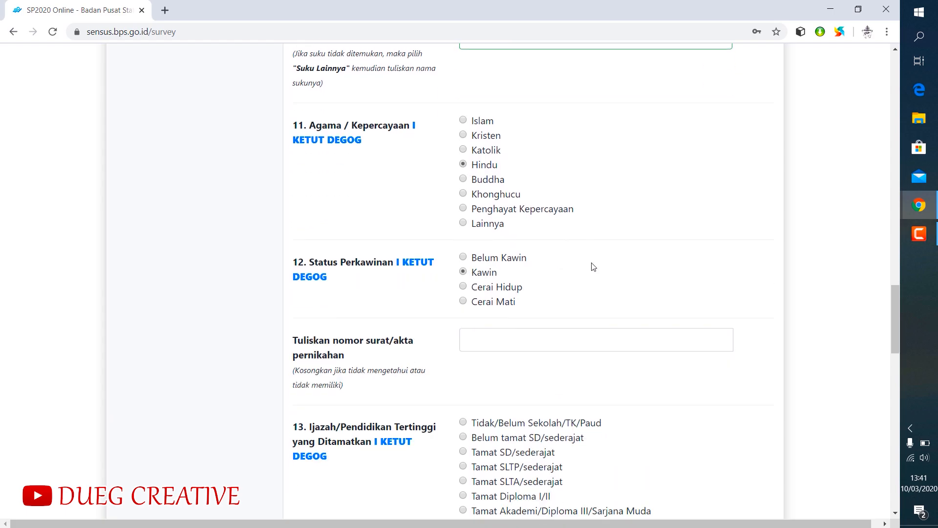
- Leave the marriage certificate number empty and set the first member's highest completed education to Tamat SD/sederajat
scroll(562, 271, down, 2)
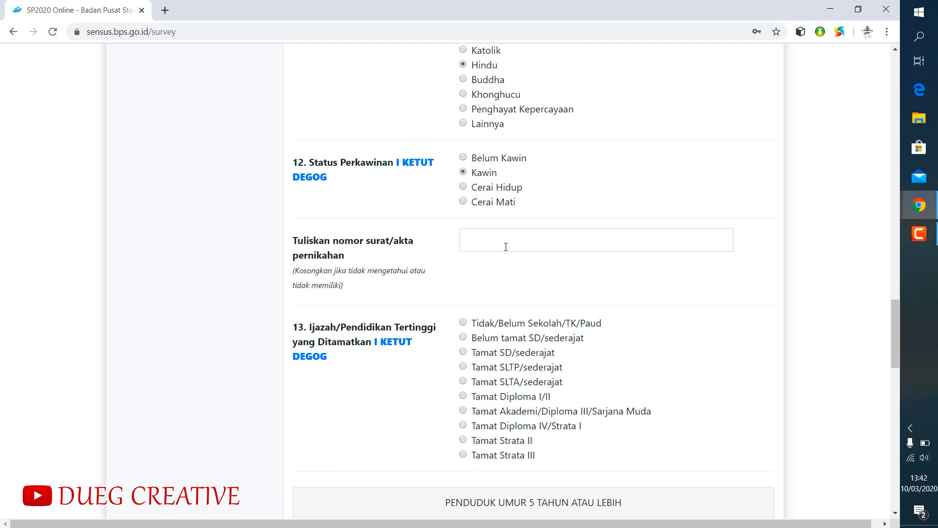
scroll(520, 335, down, 3)
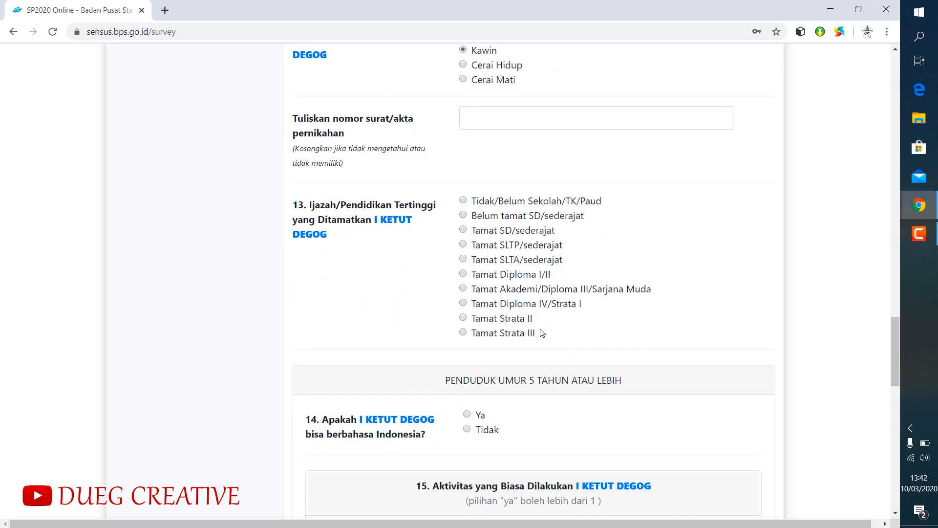
click(469, 116)
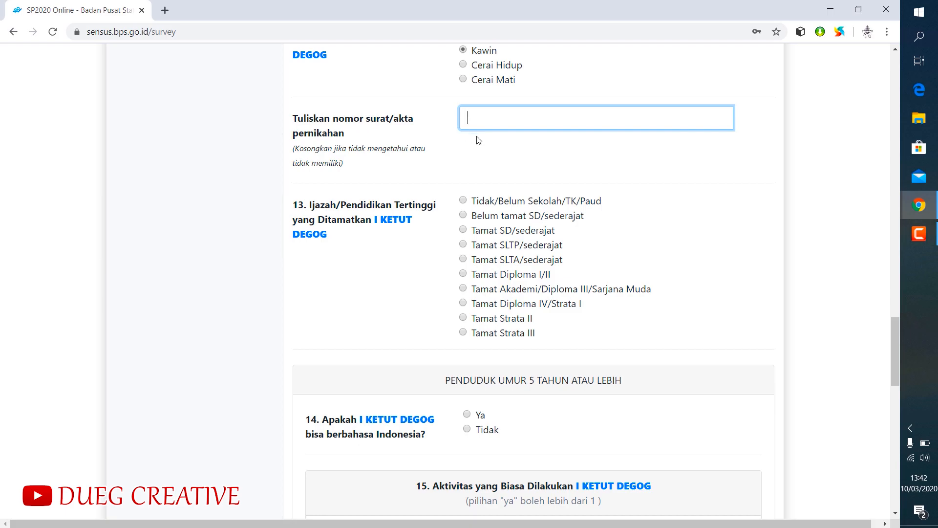
scroll(473, 142, down, 1)
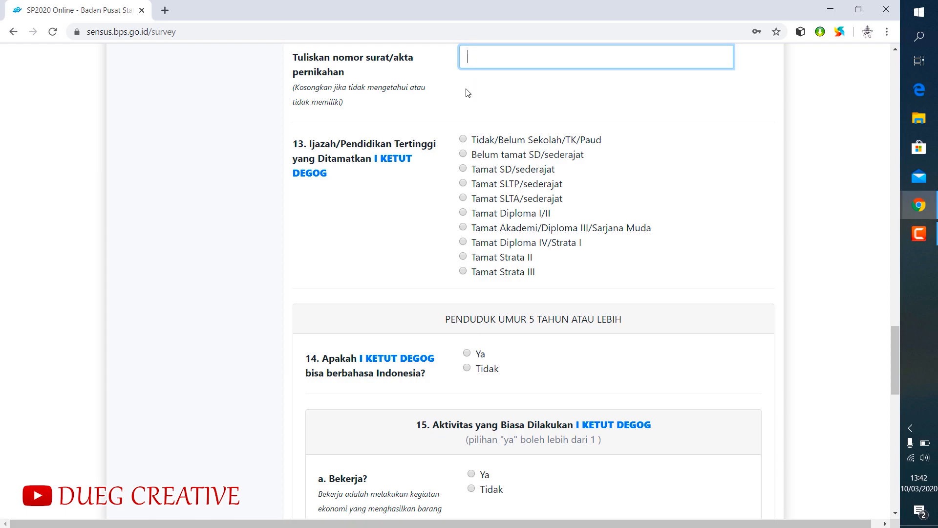
click(463, 169)
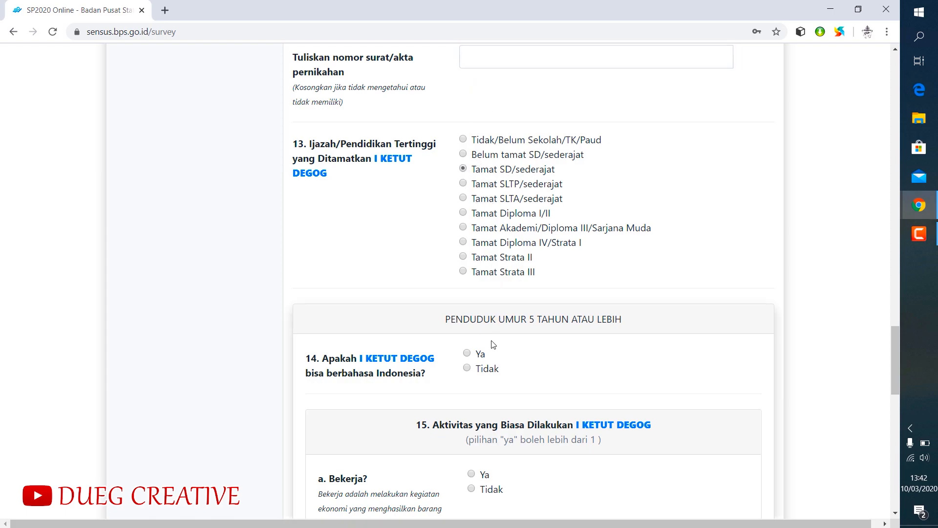
- Answer Ya to the first member speaking Indonesian and Ya to activity a. Bekerja
scroll(493, 337, down, 2)
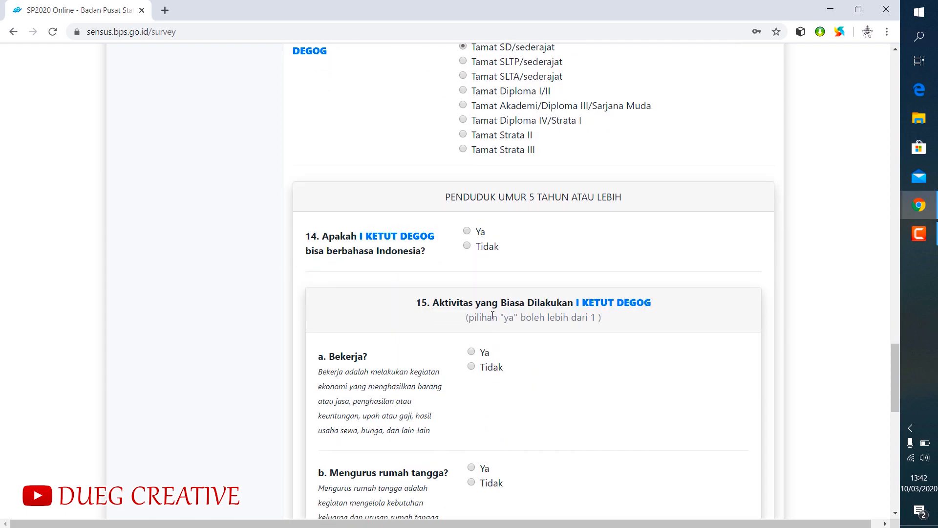
click(466, 230)
scroll(474, 288, down, 1)
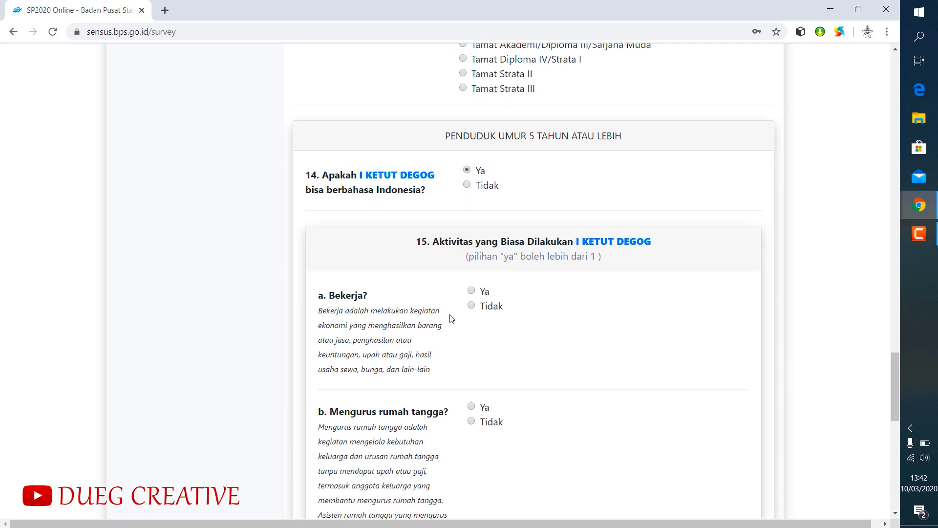
click(473, 291)
- Answer Ya to activity b. Mengurus rumah tangga and Tidak to activity c. Sekolah/Kuliah
scroll(502, 347, down, 2)
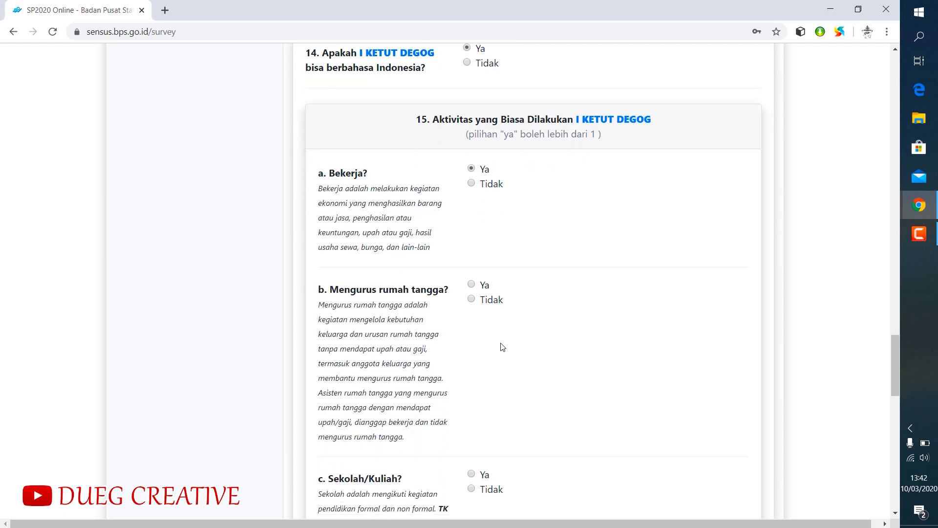
click(470, 284)
scroll(517, 344, down, 3)
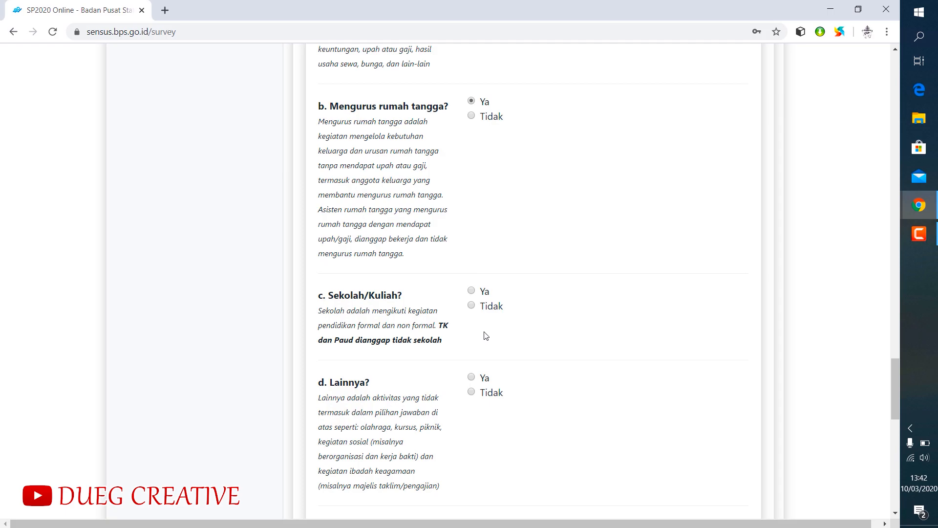
click(471, 305)
- Answer Ya to activity d. Lainnya and enter JARO MANGKU as the first member's other activity
scroll(548, 336, down, 2)
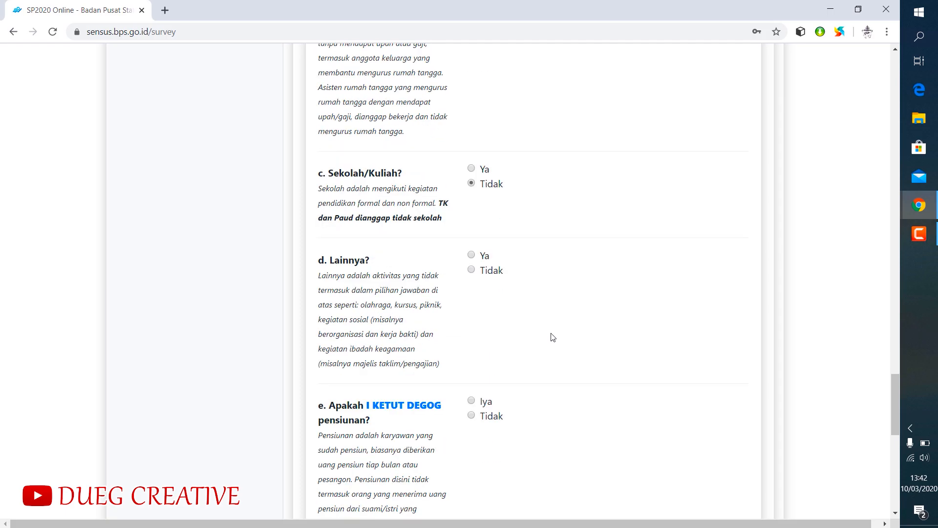
click(471, 255)
scroll(492, 313, down, 2)
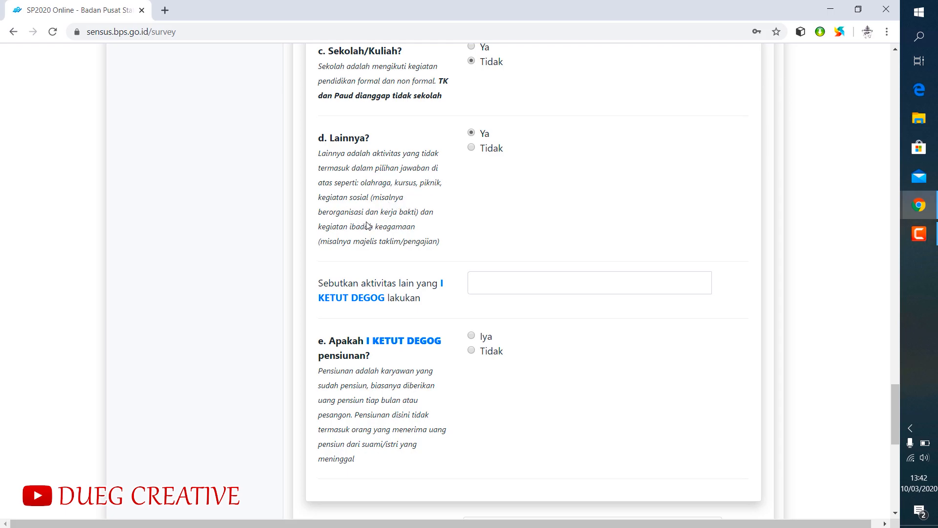
click(482, 285)
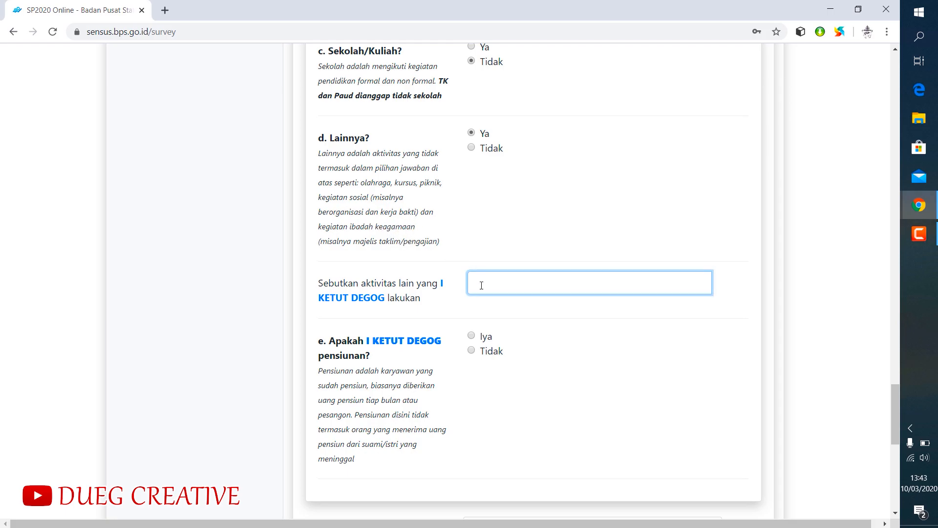
text(Pemangku)
text(Jaro)
drag(513, 283, 497, 289)
text(M)
- Answer Tidak to the first member being a pensioner and set the main occupation in 16.a to Petani/Pekebun
scroll(390, 360, down, 1)
click(472, 290)
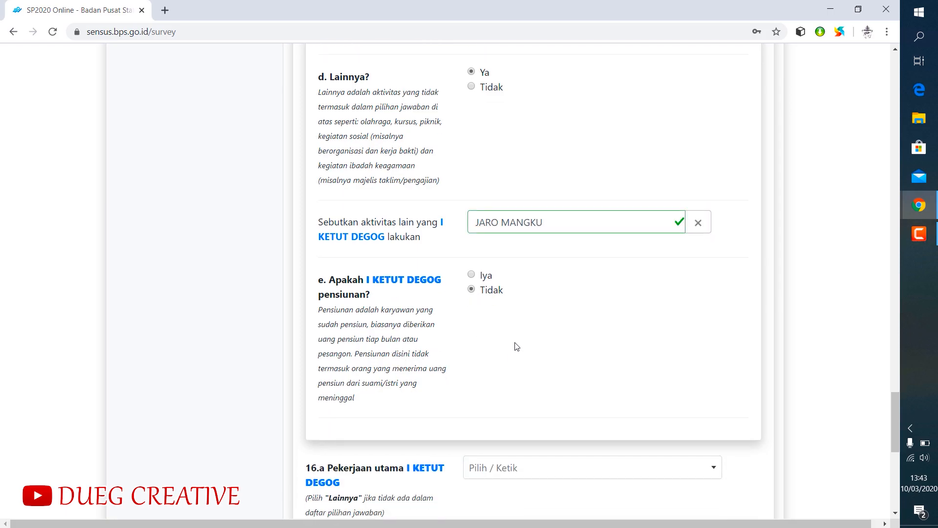
scroll(514, 352, down, 5)
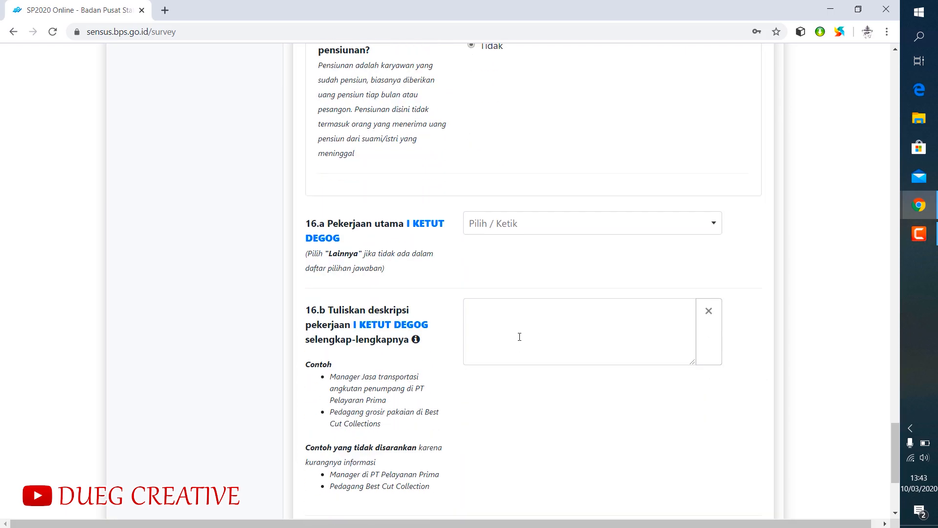
click(502, 226)
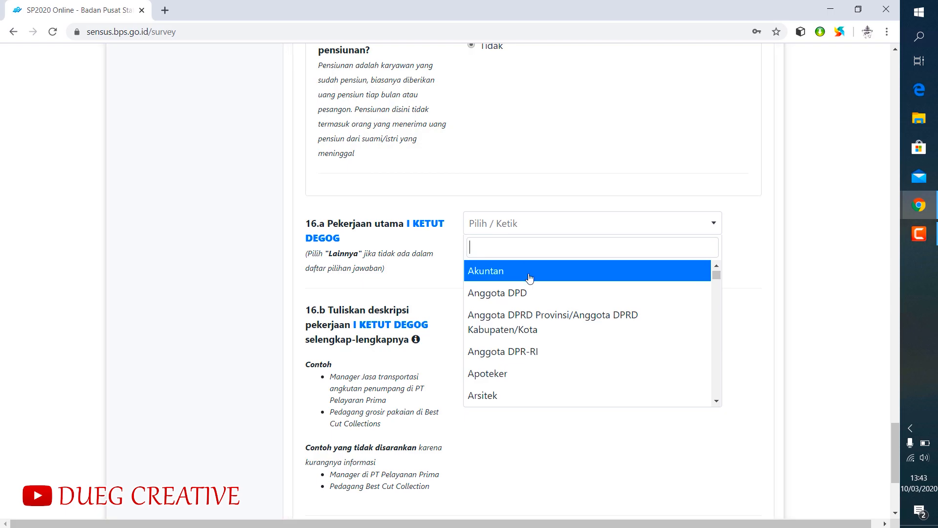
scroll(530, 277, down, 9)
scroll(528, 275, down, 4)
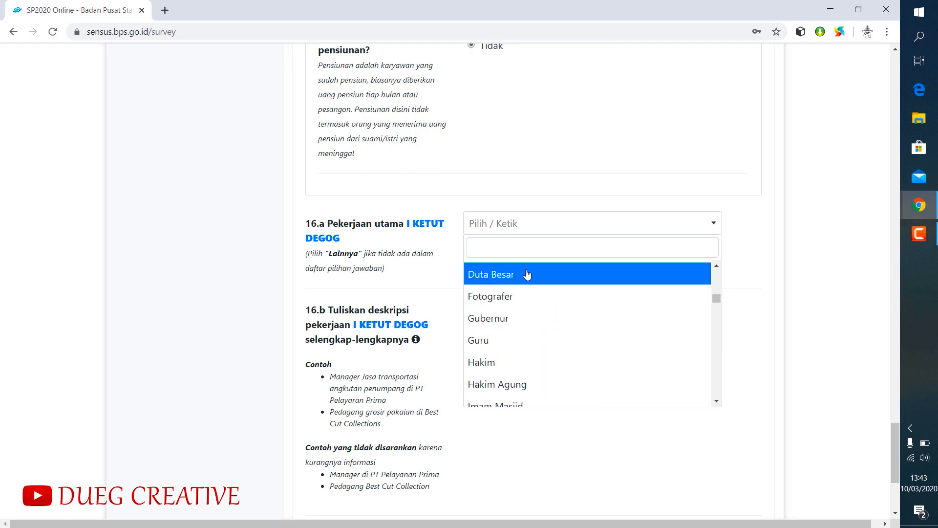
scroll(525, 273, down, 3)
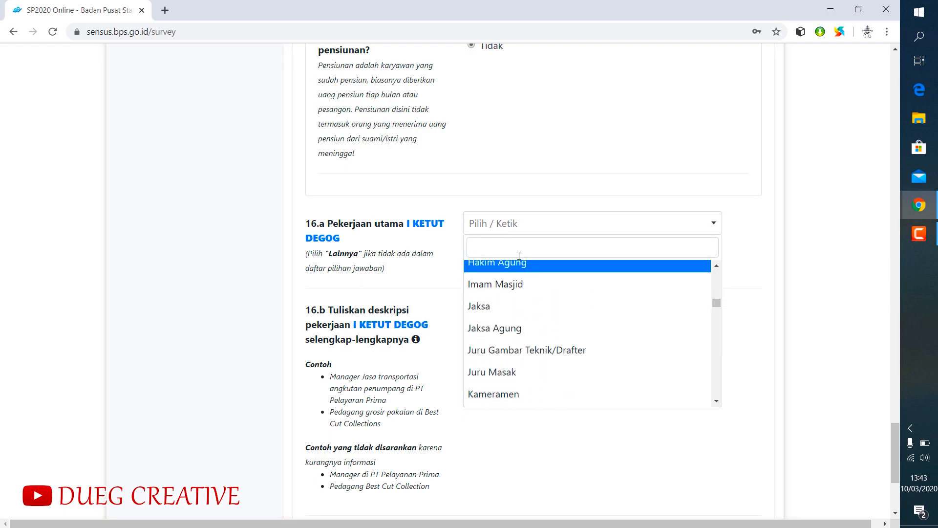
text(peta)
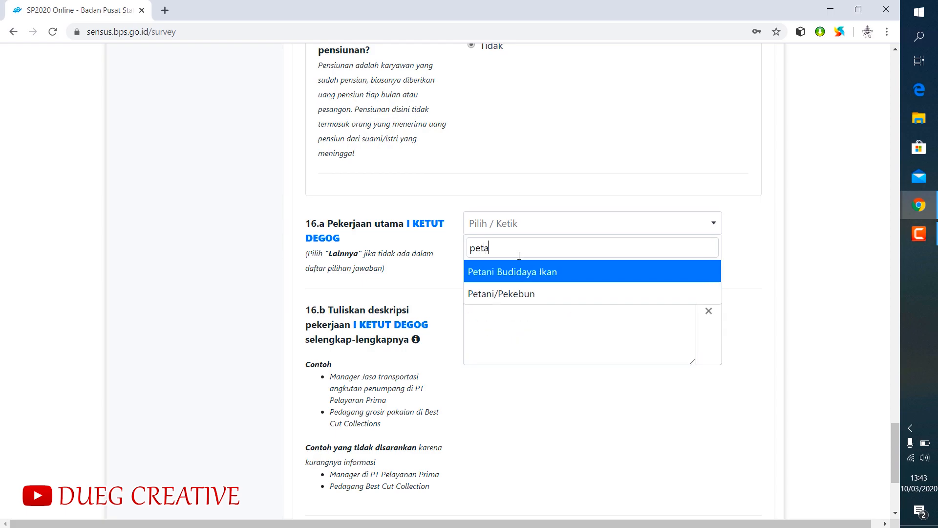
click(511, 294)
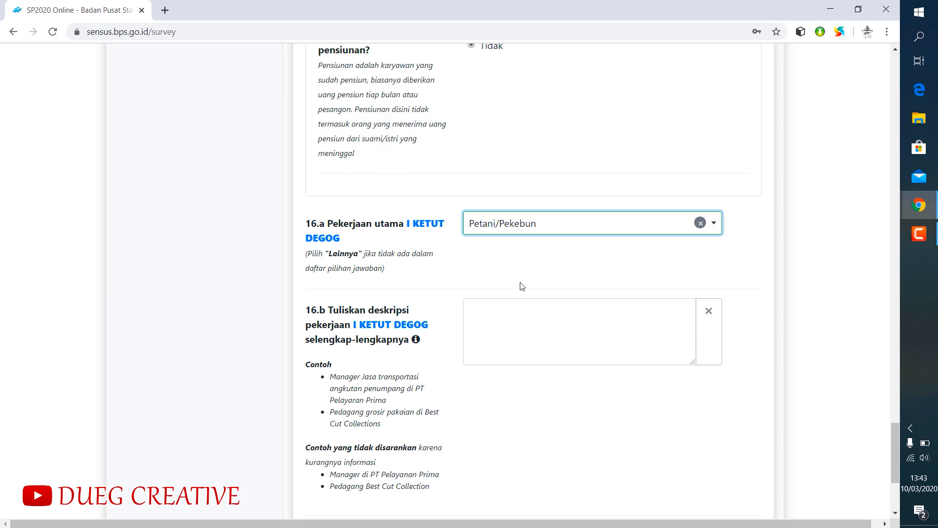
- Change the first member's main occupation in 16.a to Pendeta
click(546, 226)
text(pendeta)
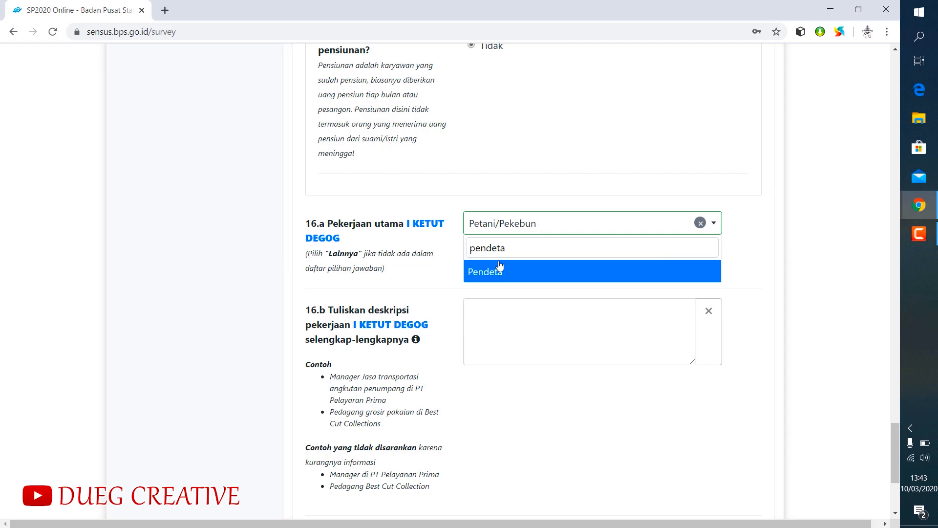
click(493, 274)
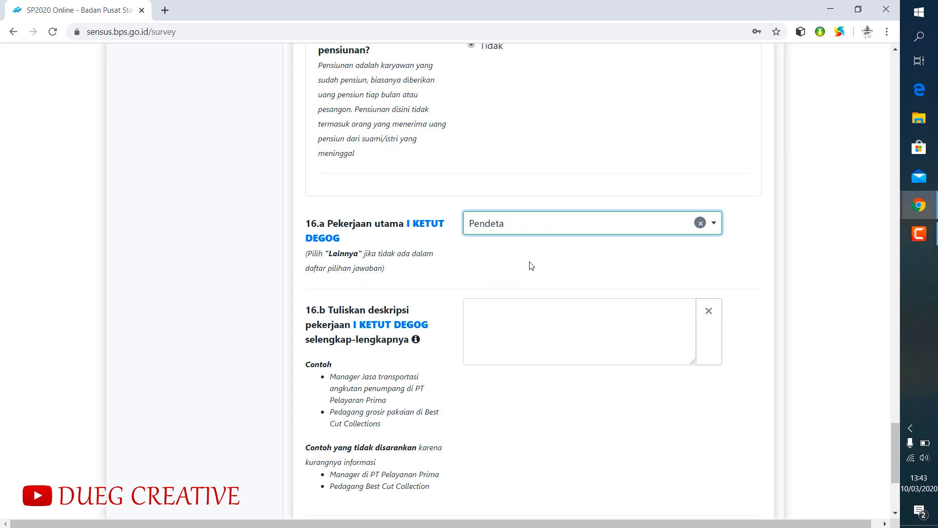
- Begin the first member's job description in 16.b with "Beliau bekerja di sawah dan di ladang dan juga beliau mengabdi"
click(498, 314)
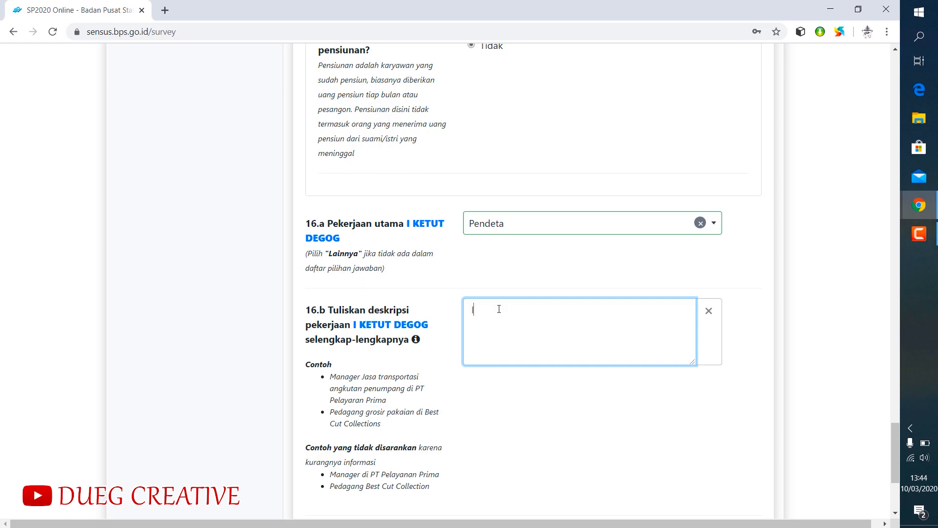
text(Beliau bekerja di sawah dan )
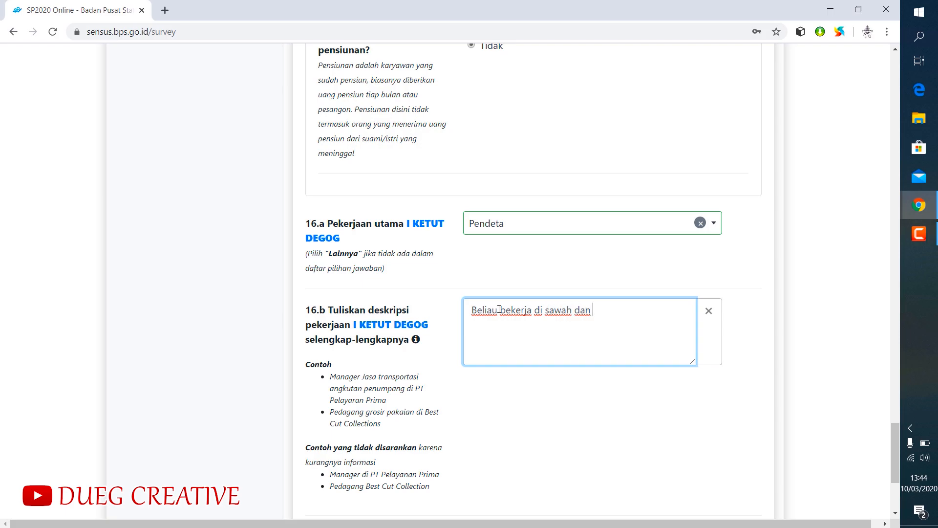
text(di ladang dan juga )
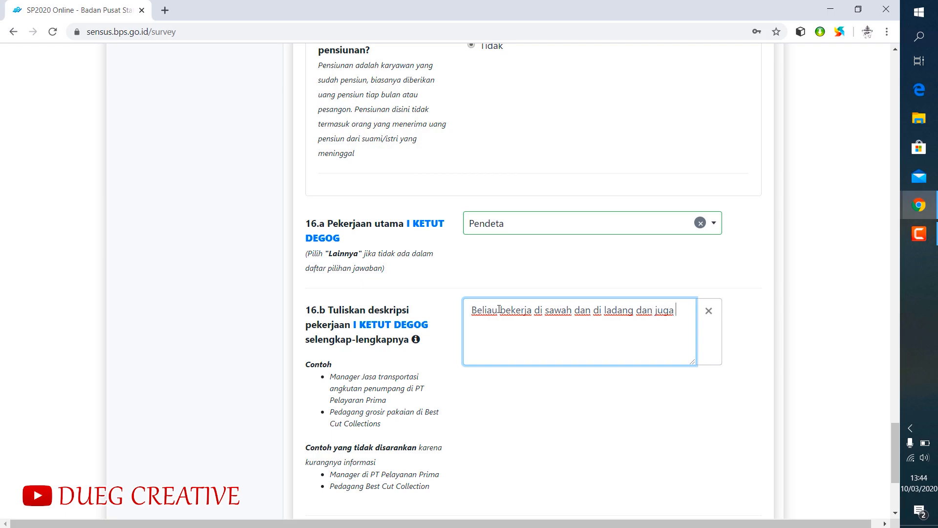
text(beliau pe)
key(BackSpace)
text(mengabdi sebagai)
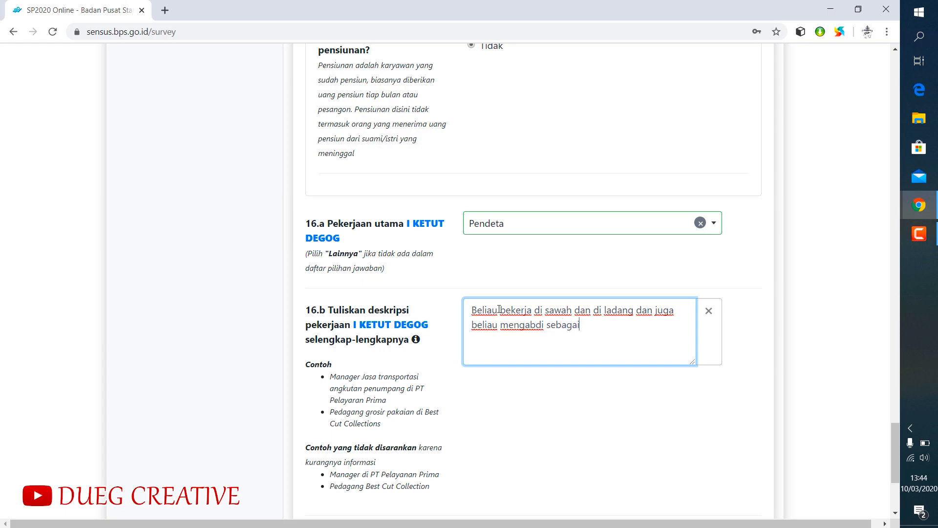
text( pengayah)
text( yaitu)
- Continue the 16.b description with "sebagai pengayah keagamaan yaitu sebagai pendeta dalam agama hindu atau sebagai Jero Mangku"
key(BackSpace)
key(BackSpace)
key(BackSpace)
text(keagamaan yaitu sebagai pendeta dalam agama hindu atu )
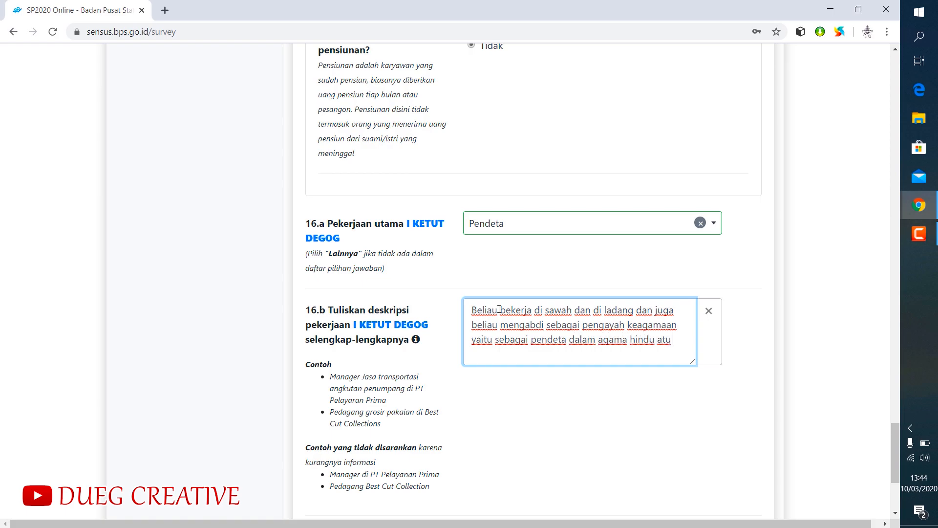
text(au se)
text(i Jero Man)
text(gku )
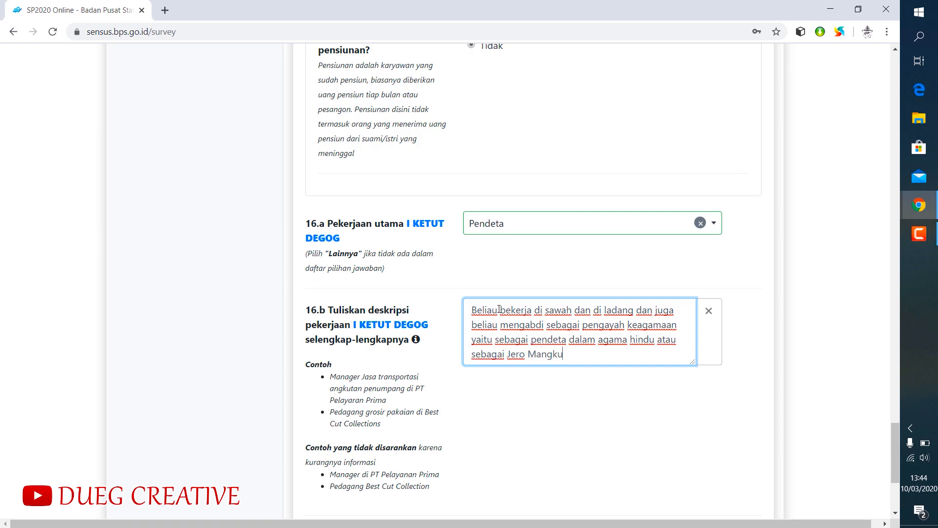
text(di Pura Dalem banjar Bangan)
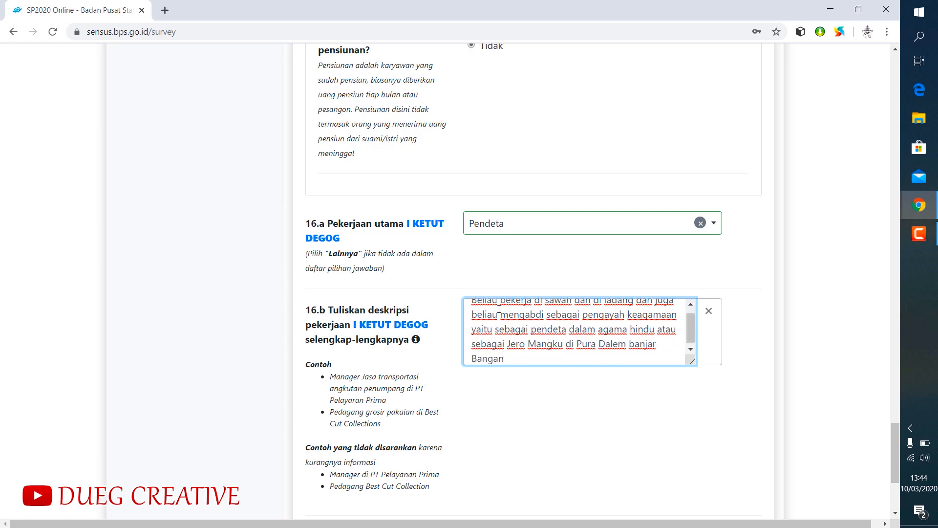
- Finish the 16.b description with "di Pura Dalem Banjar Adat" followed by the name of the banjar
key(BackSpace)
key(BackSpace)
key(BackSpace)
key(BackSpace)
key(BackSpace)
key(BackSpace)
key(BackSpace)
key(BackSpace)
key(BackSpace)
key(BackSpace)
key(BackSpace)
key(BackSpace)
key(BackSpace)
key(BackSpace)
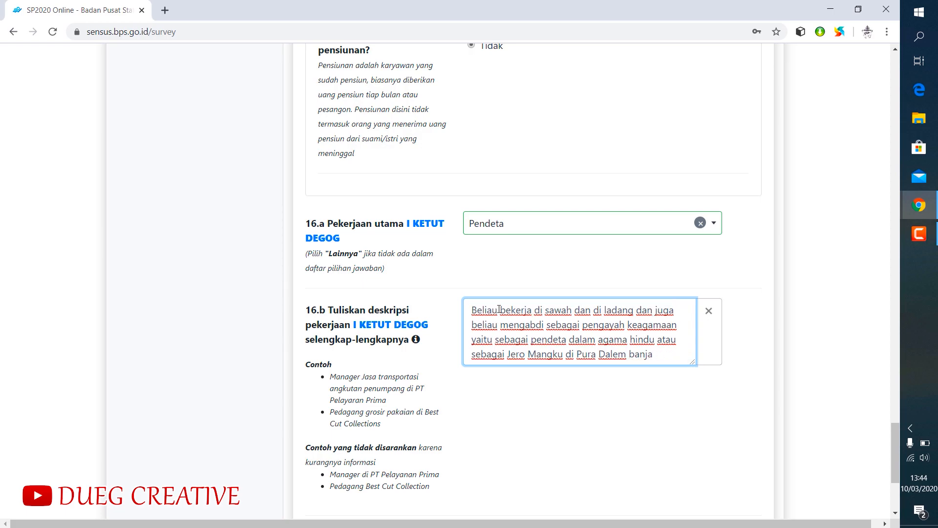
text(Banjar Adat Abangan)
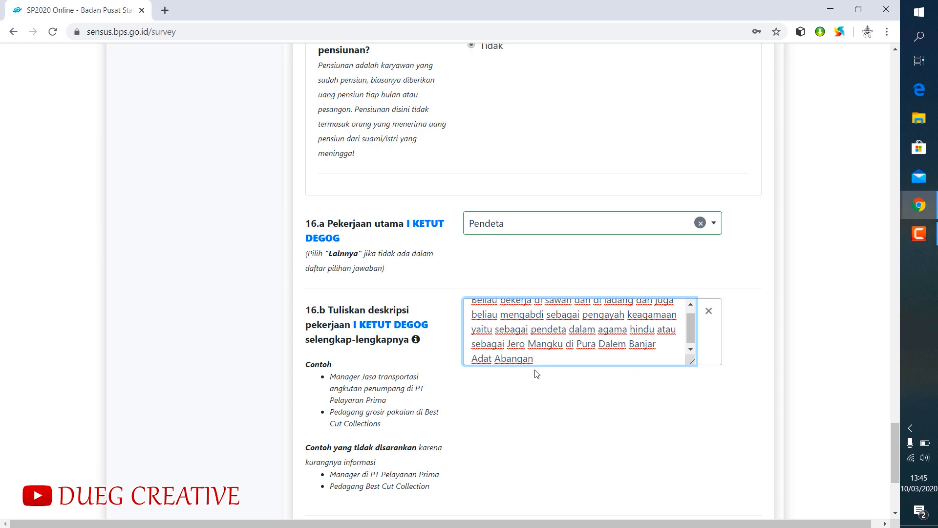
- Set the first member's job status in 17 to Berusaha sendiri/dibantu pekerja tidak dibayar and continue to the second member
scroll(536, 386, down, 4)
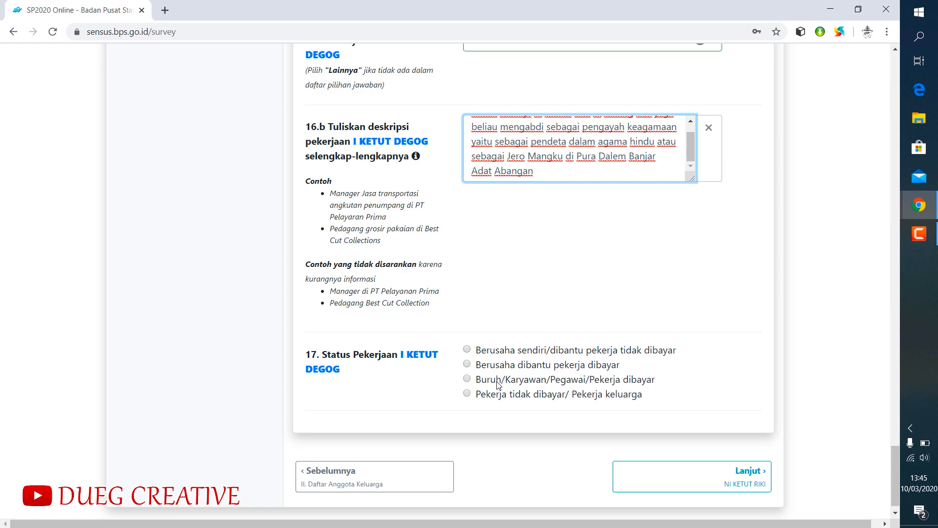
click(467, 350)
scroll(696, 334, down, 1)
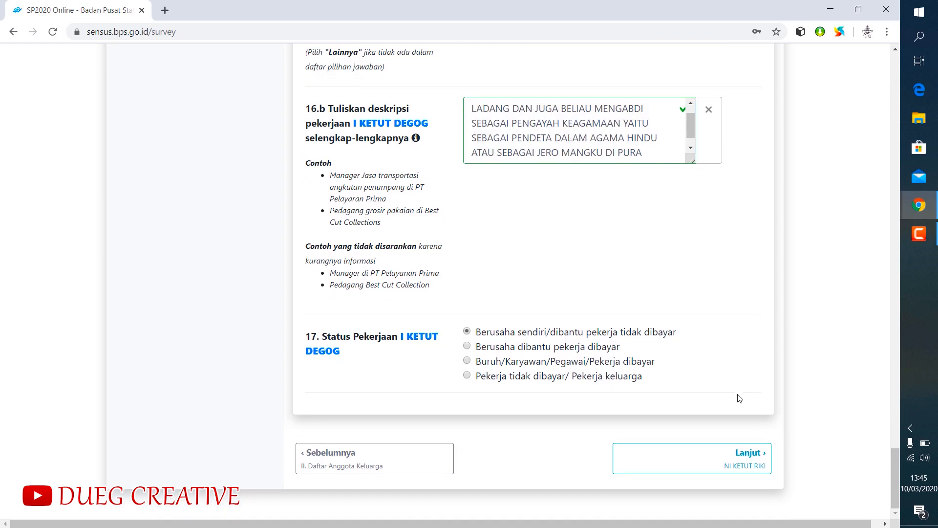
click(745, 459)
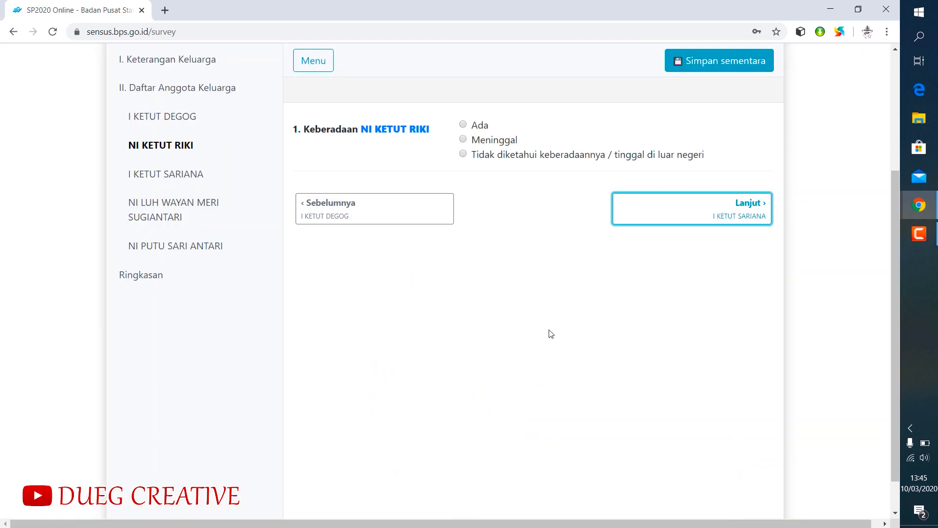
- Set the second member's presence in question 1 to Ada and the sex in question 4 to Perempuan
scroll(551, 333, up, 1)
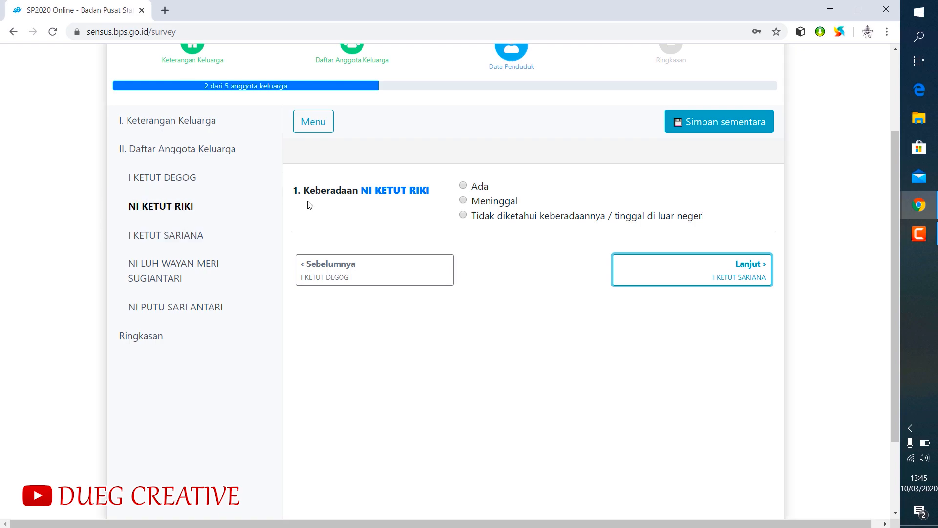
click(463, 186)
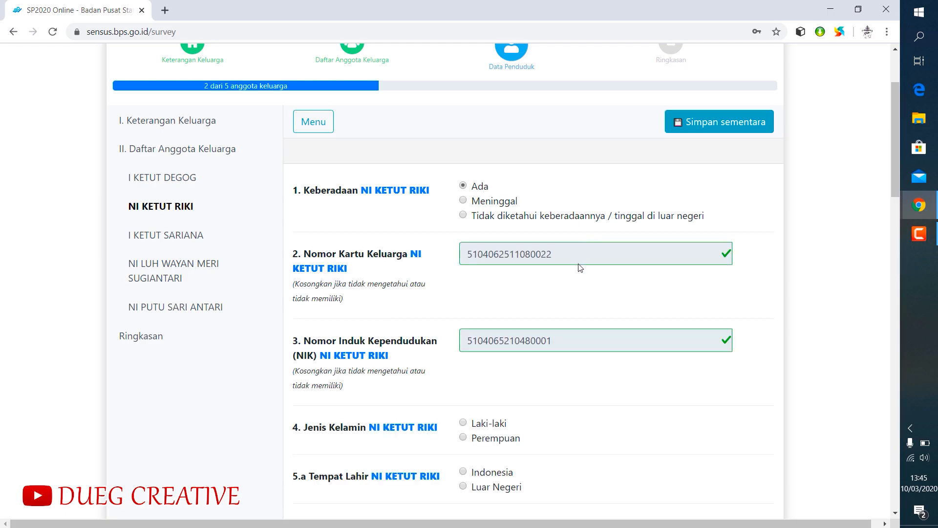
scroll(569, 266, down, 3)
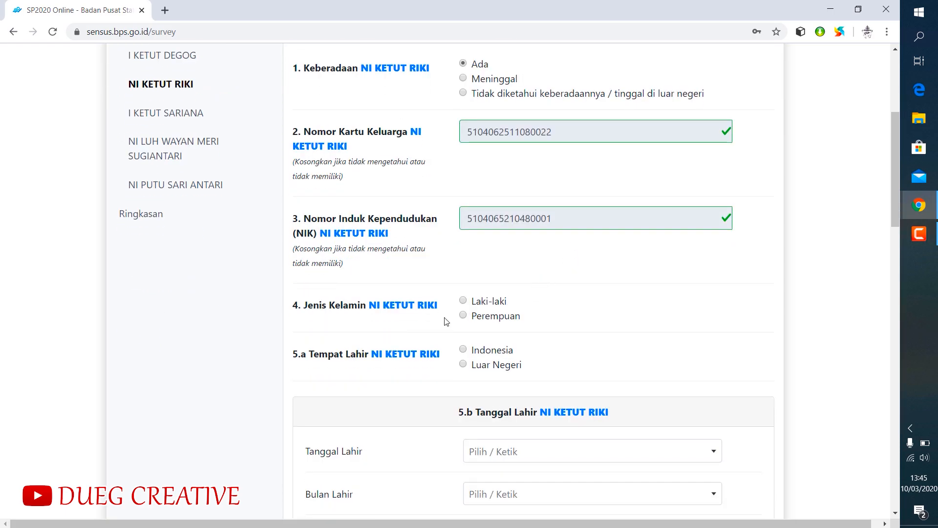
click(463, 316)
- Set the second member's birthplace to Indonesia, with province BALI and regency KABUPATEN GIANYAR
click(464, 350)
scroll(552, 329, down, 3)
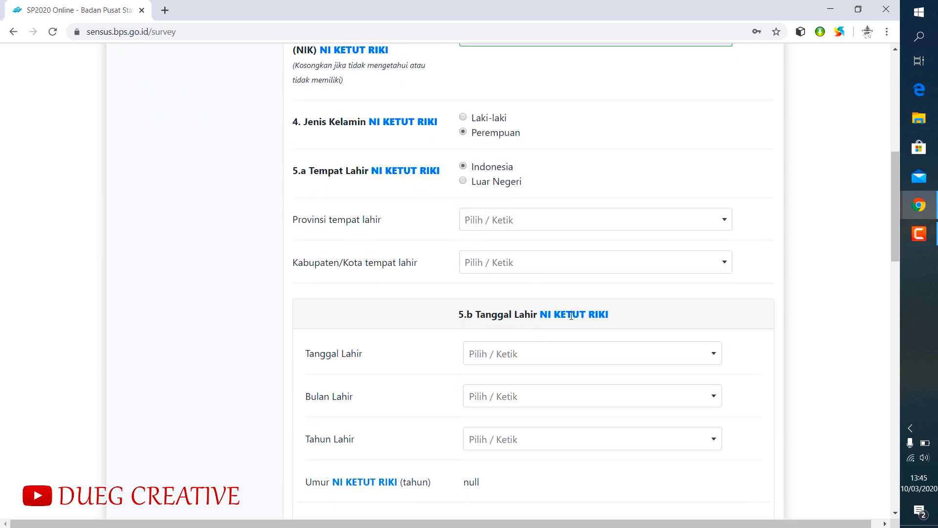
click(494, 231)
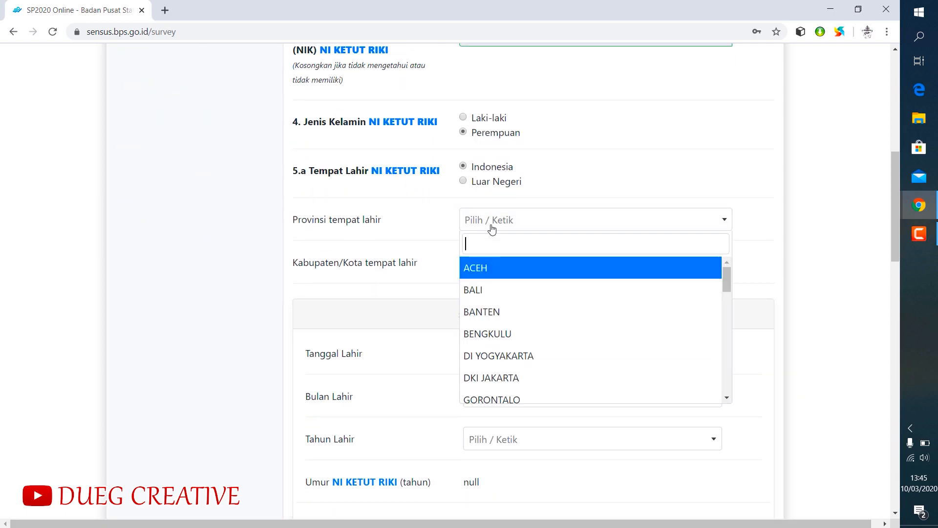
click(480, 290)
click(496, 269)
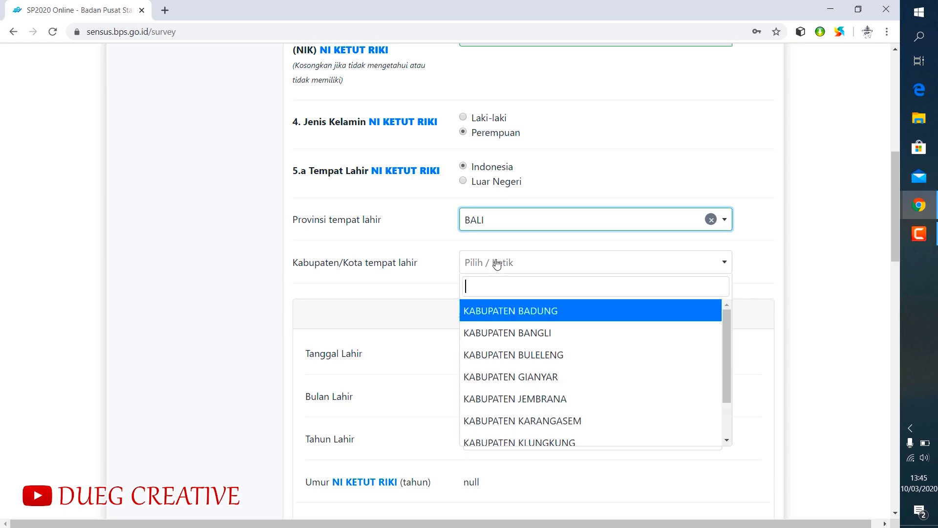
click(514, 377)
- Fill in the day and month of the second member's date of birth in 5.b
scroll(531, 329, down, 2)
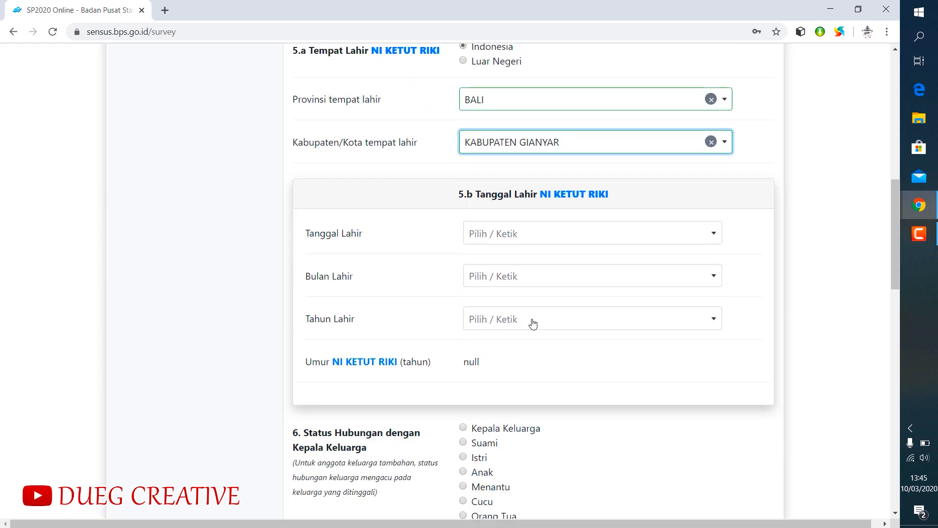
click(493, 240)
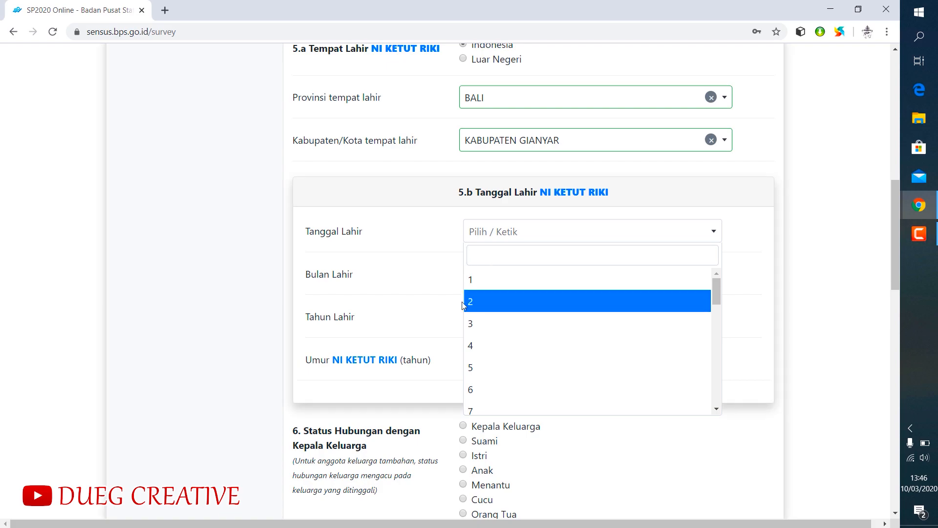
click(476, 301)
click(499, 278)
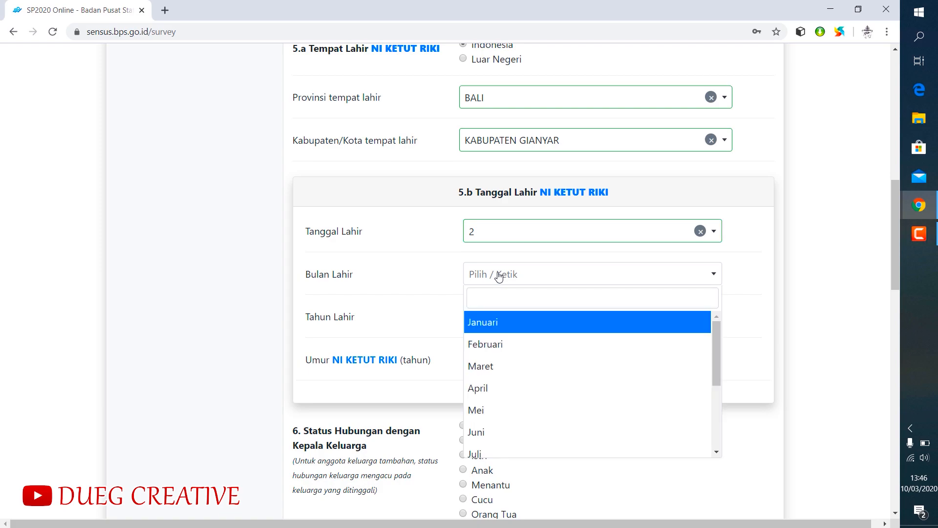
scroll(551, 386, down, 3)
click(537, 384)
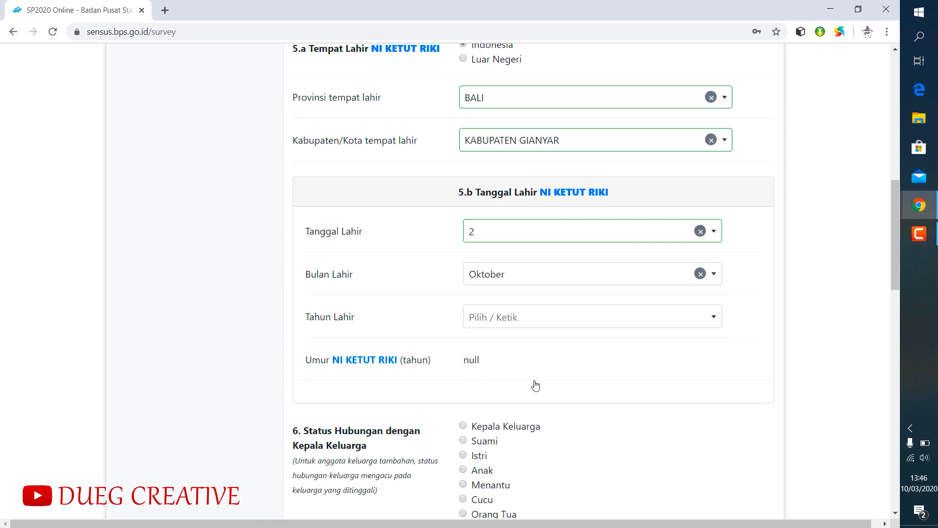
- Fill in the second member's year of birth in 5.b
click(495, 311)
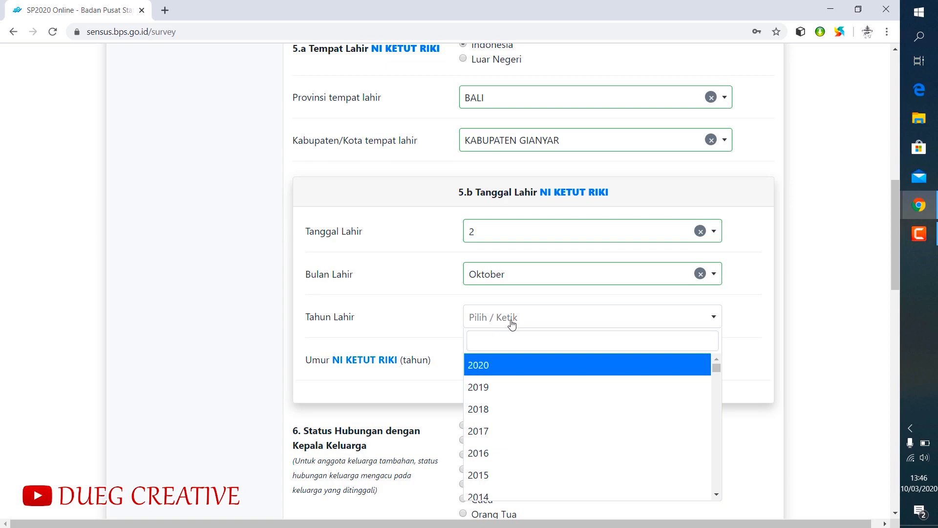
scroll(526, 374, down, 3)
scroll(527, 375, down, 15)
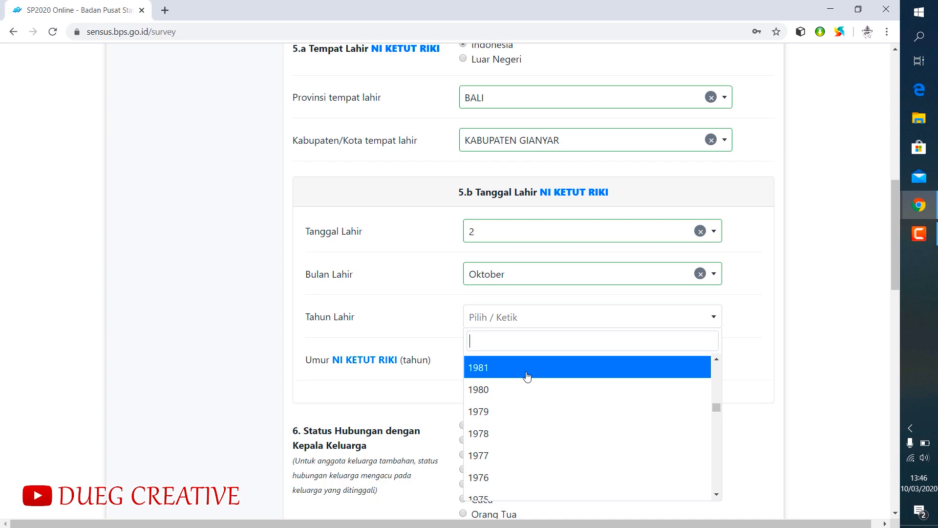
scroll(526, 375, down, 3)
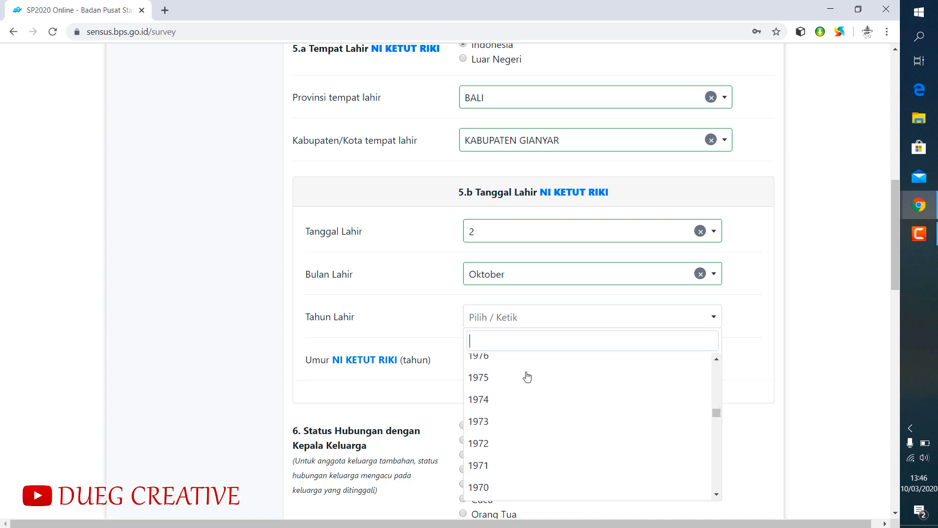
scroll(527, 376, down, 5)
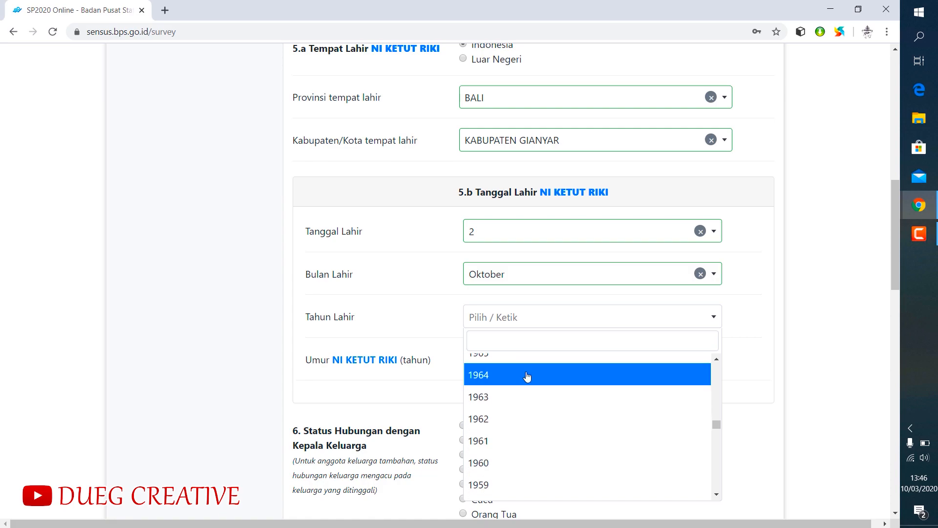
scroll(527, 376, down, 7)
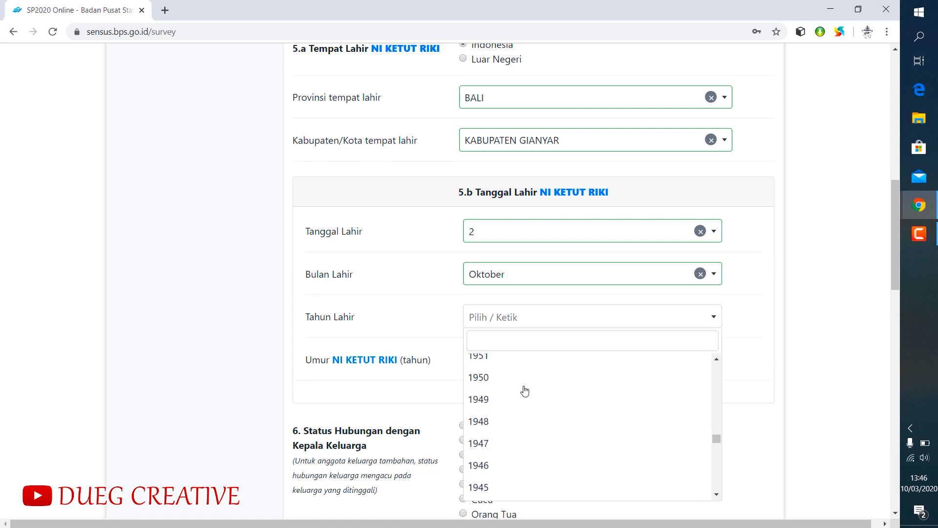
click(501, 443)
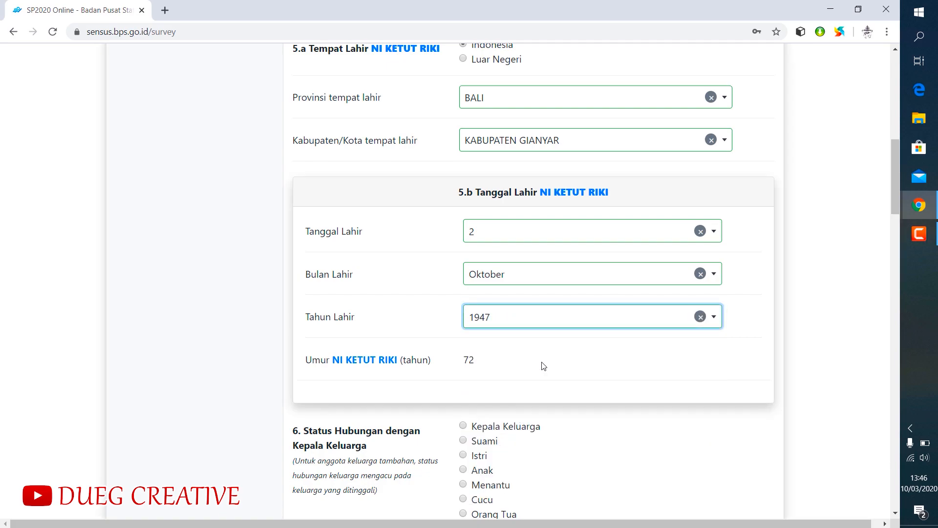
click(561, 386)
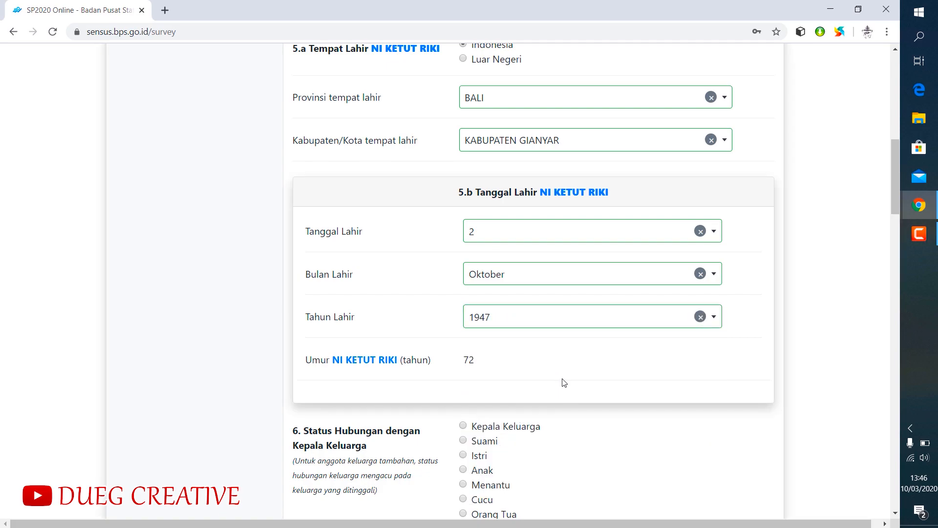
- Set the second member's relationship to the family head to Istri and answer Ya to living at the family's address
scroll(564, 382, down, 4)
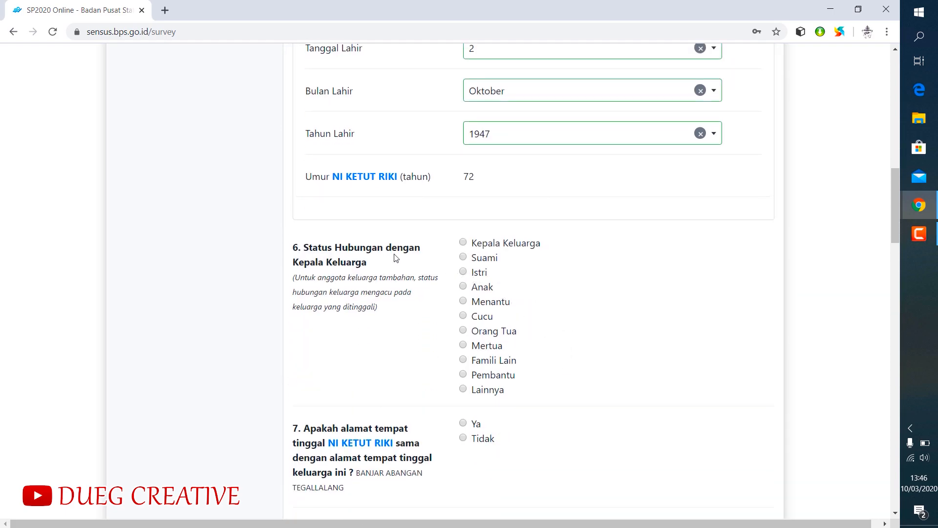
click(463, 272)
scroll(582, 314, down, 3)
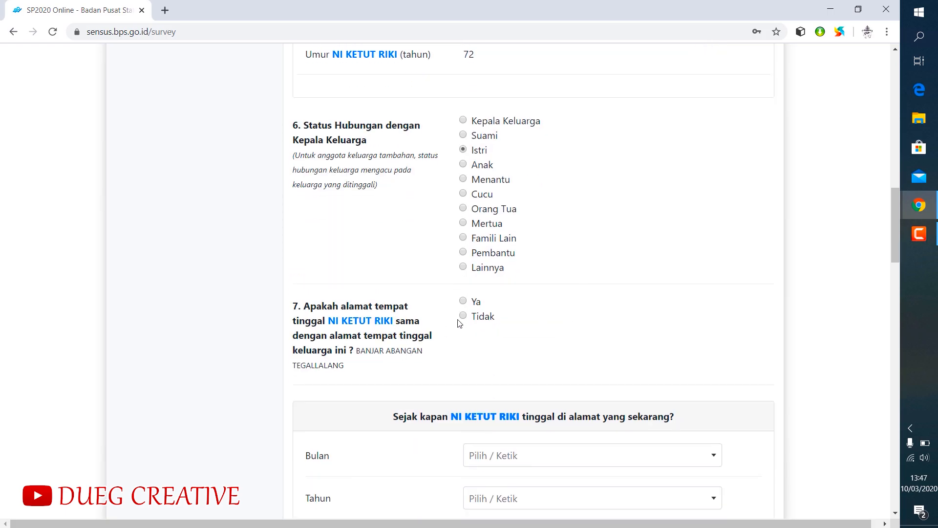
click(464, 301)
- Set the month since which the second member has lived at the current address to TIDAK TAHU
scroll(560, 308, down, 3)
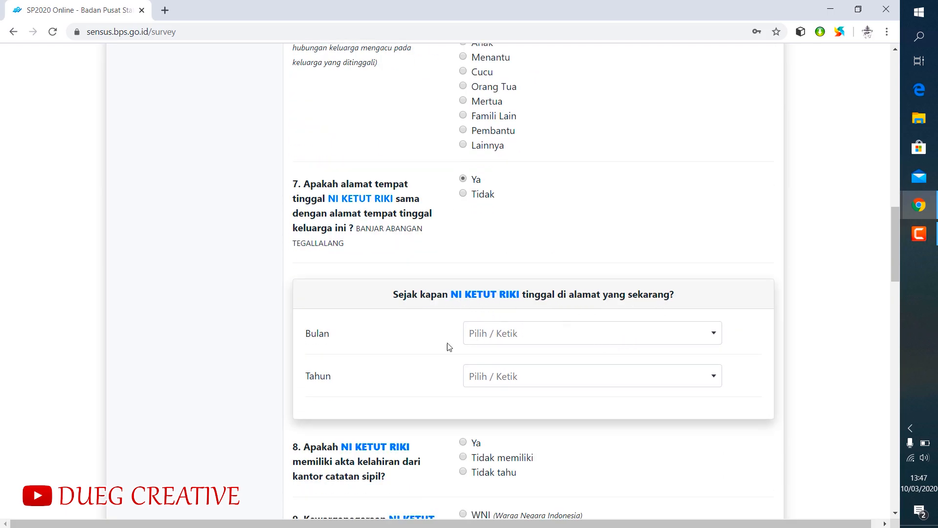
click(508, 336)
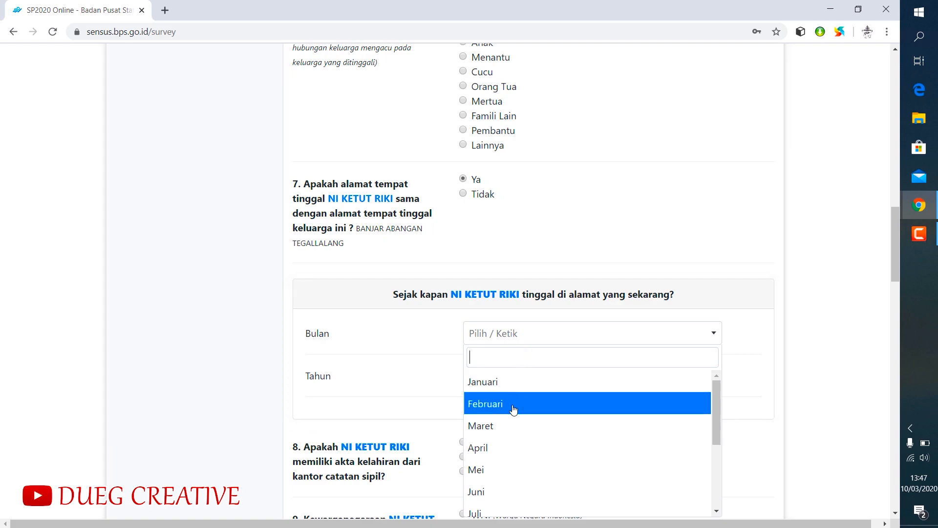
scroll(513, 410, down, 3)
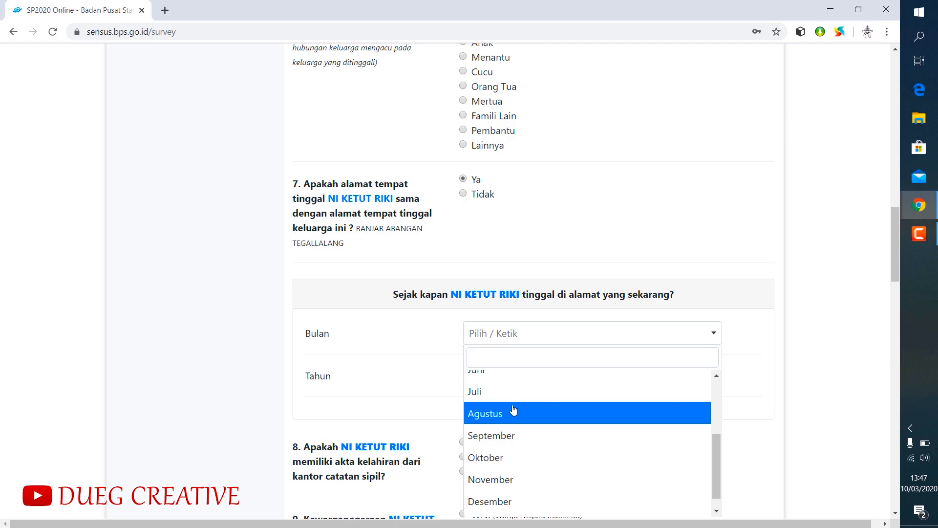
scroll(513, 411, down, 3)
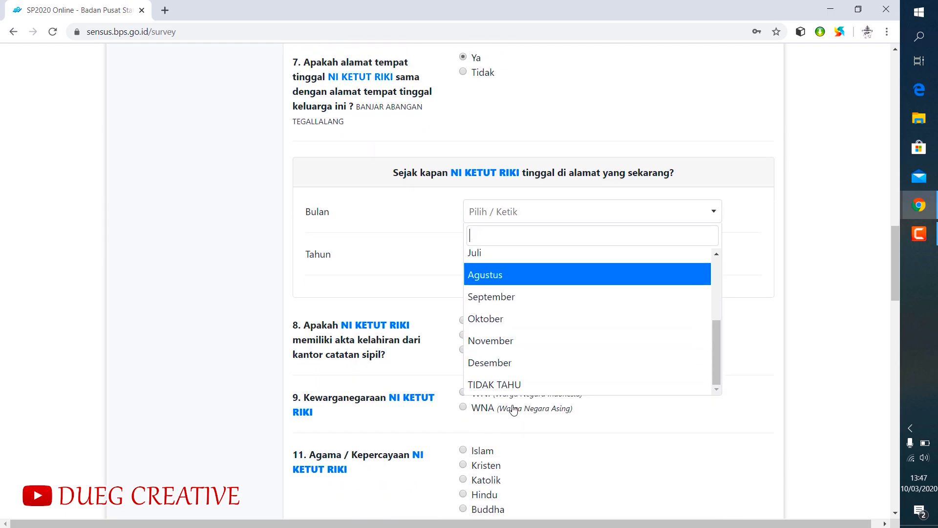
click(517, 386)
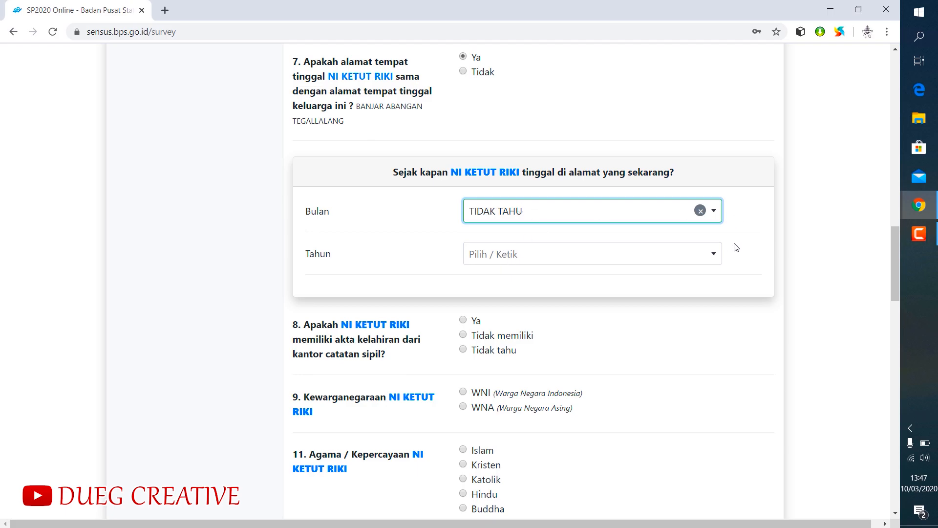
- Set the year since which the second member has lived at the current address to 1960
click(709, 255)
scroll(549, 342, down, 5)
scroll(549, 352, down, 20)
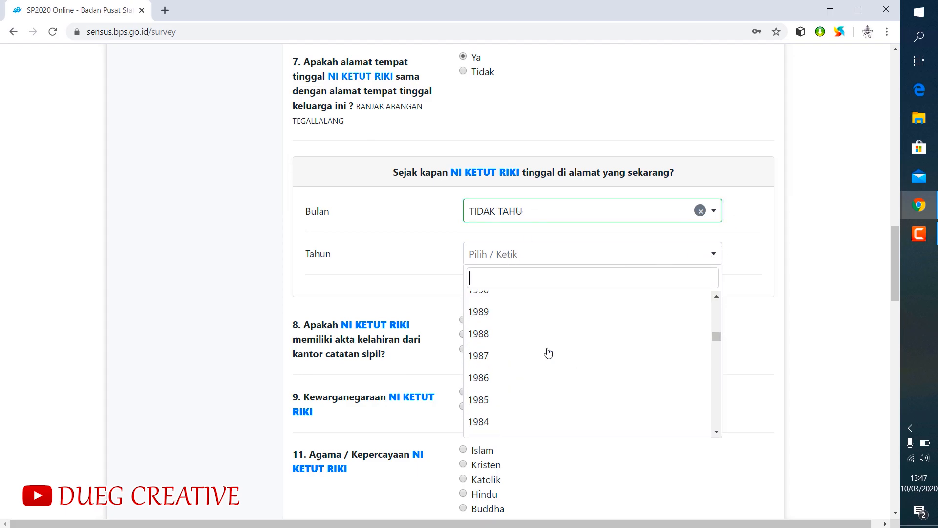
scroll(551, 337, down, 8)
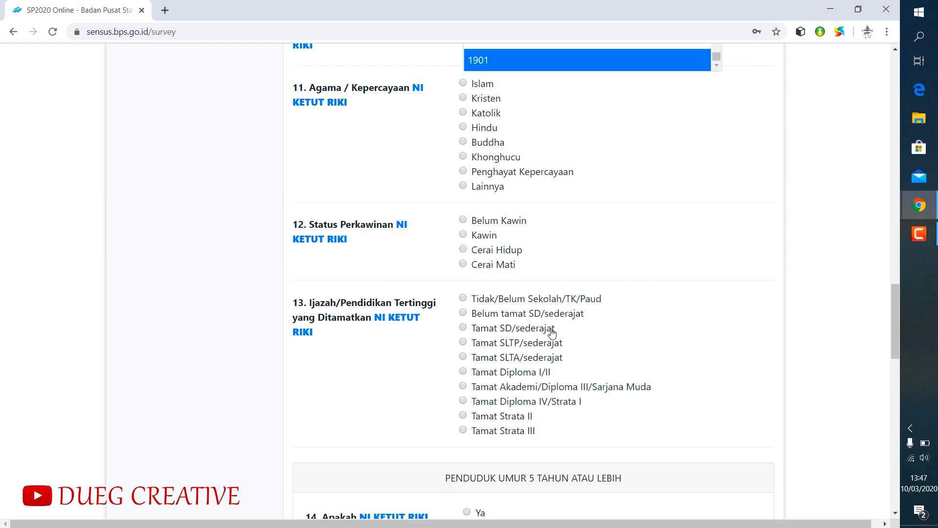
scroll(588, 215, up, 6)
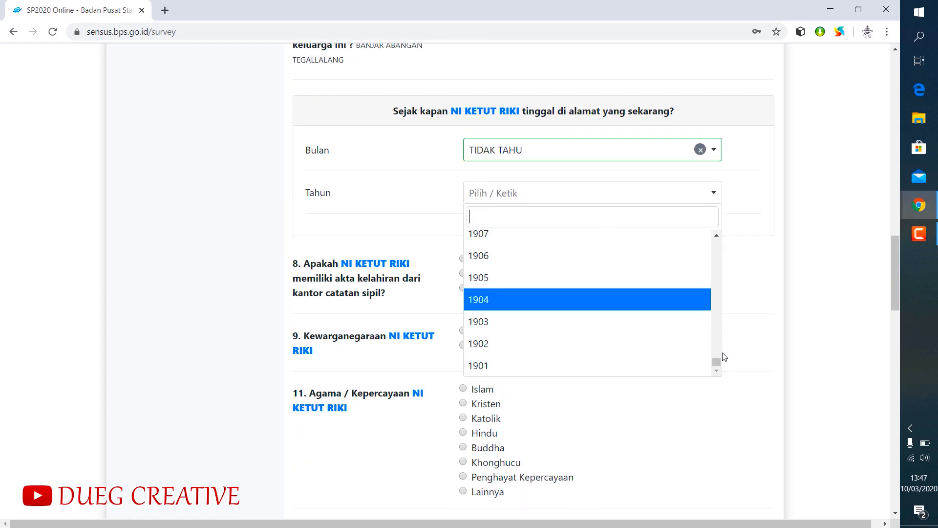
drag(717, 362, 730, 287)
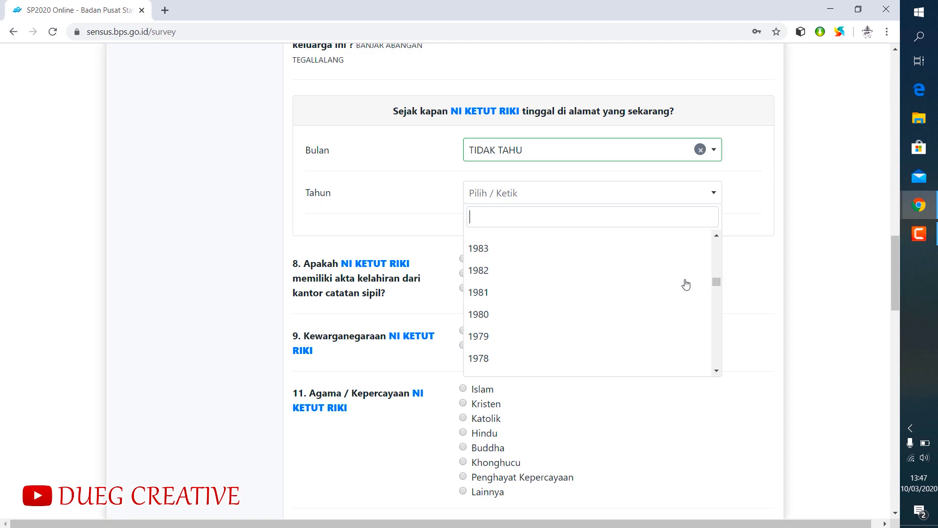
scroll(584, 291, up, 1)
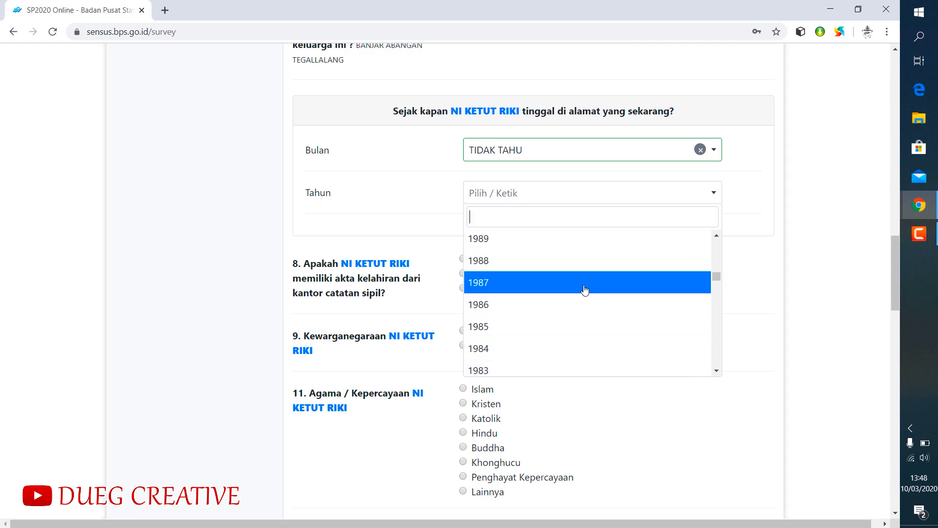
scroll(570, 270, up, 2)
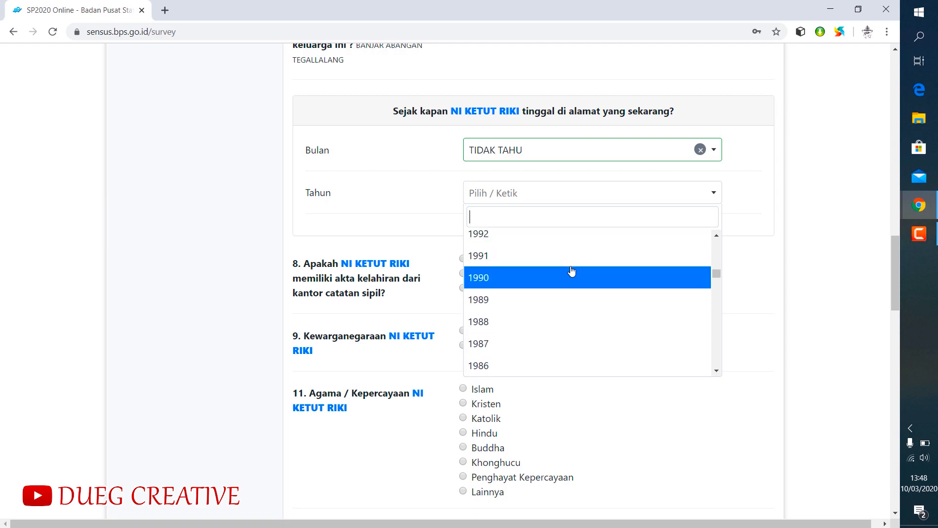
scroll(571, 271, up, 1)
scroll(572, 272, up, 1)
scroll(571, 271, up, 1)
scroll(571, 271, down, 3)
scroll(572, 271, up, 3)
scroll(572, 271, down, 6)
scroll(572, 271, down, 3)
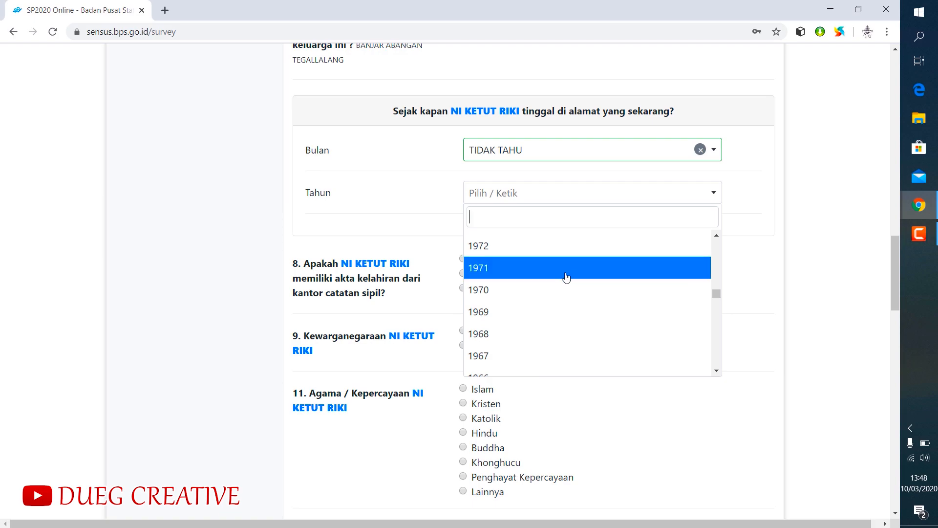
scroll(566, 274, down, 1)
scroll(559, 282, down, 1)
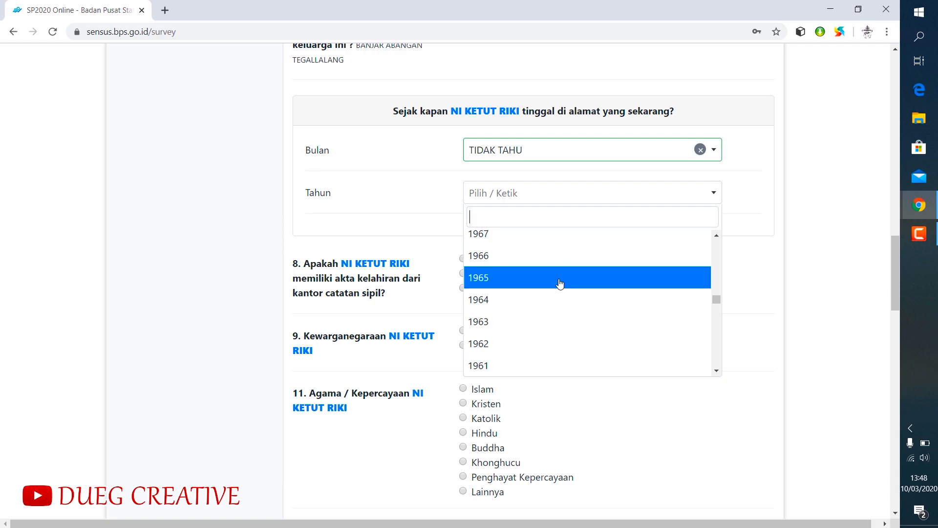
scroll(559, 283, down, 1)
click(516, 327)
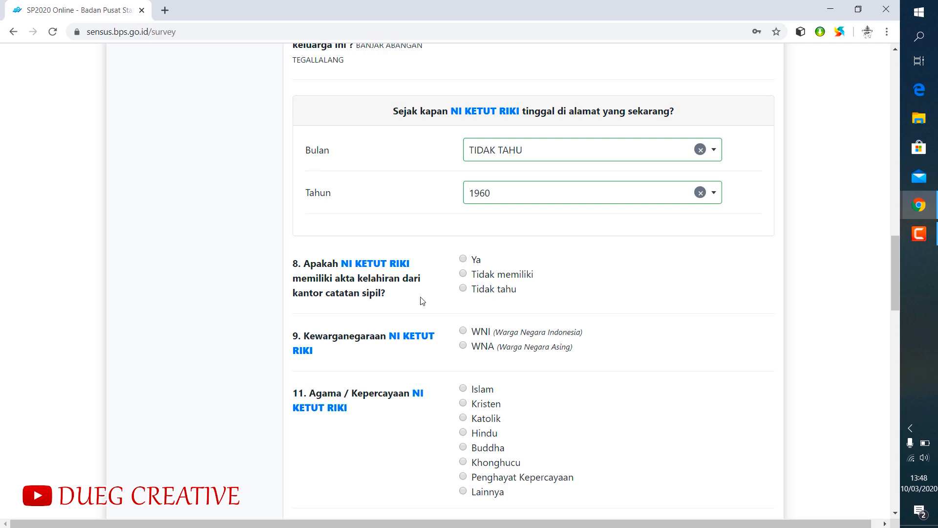
- Answer Tidak memiliki for the birth certificate with the reason Akses sulit/tempat mengurus akta jauh, and set the citizenship to WNI
click(463, 273)
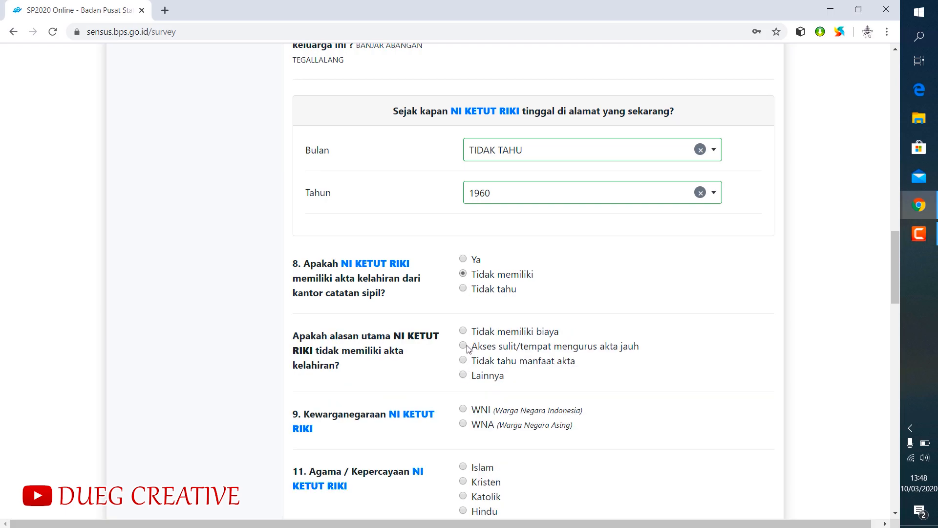
scroll(516, 353, down, 2)
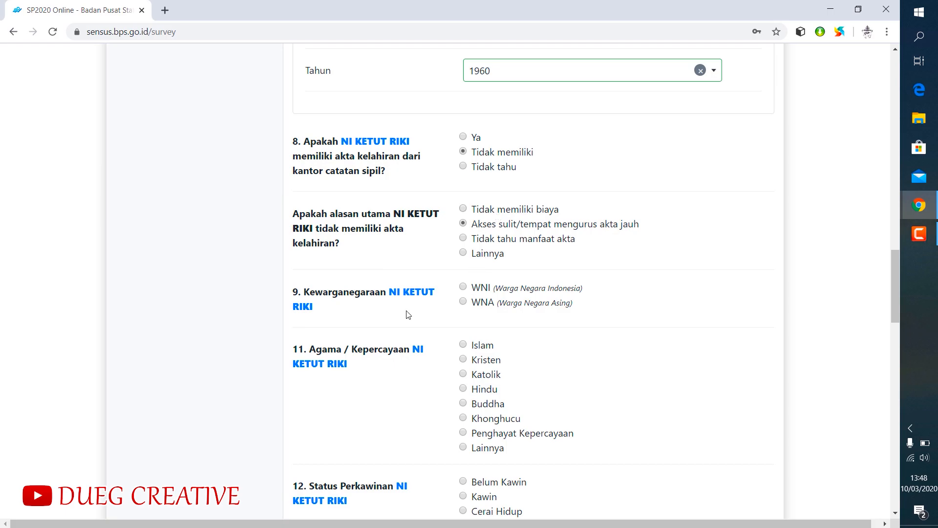
click(463, 287)
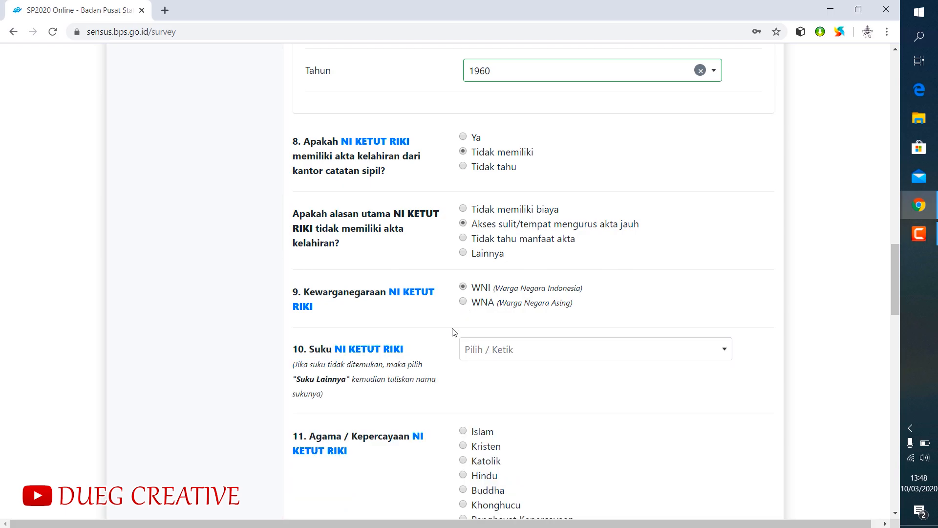
- Set the second member's ethnic group in question 10 to Bali
click(494, 350)
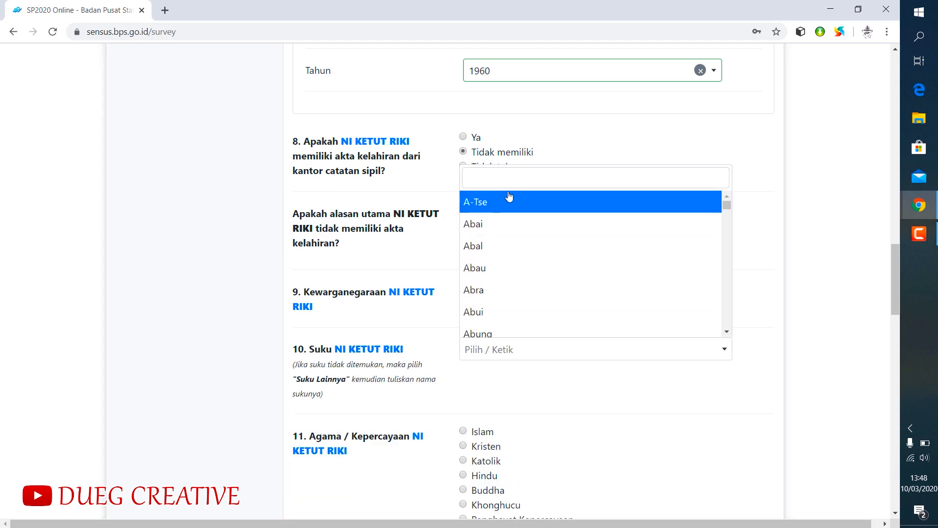
text(bali)
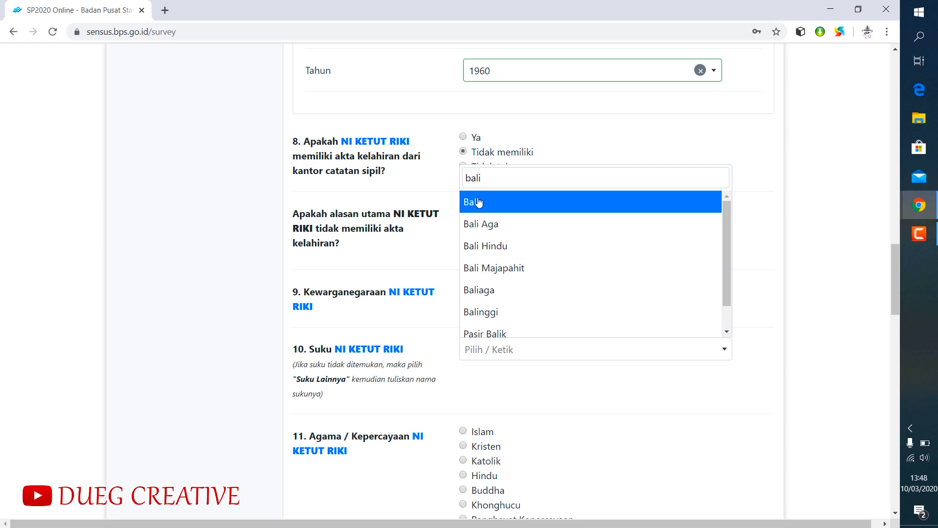
click(476, 202)
- Set the second member's religion to Hindu and marital status to Kawin, leaving the marriage certificate number blank
scroll(521, 369, down, 3)
scroll(545, 352, down, 3)
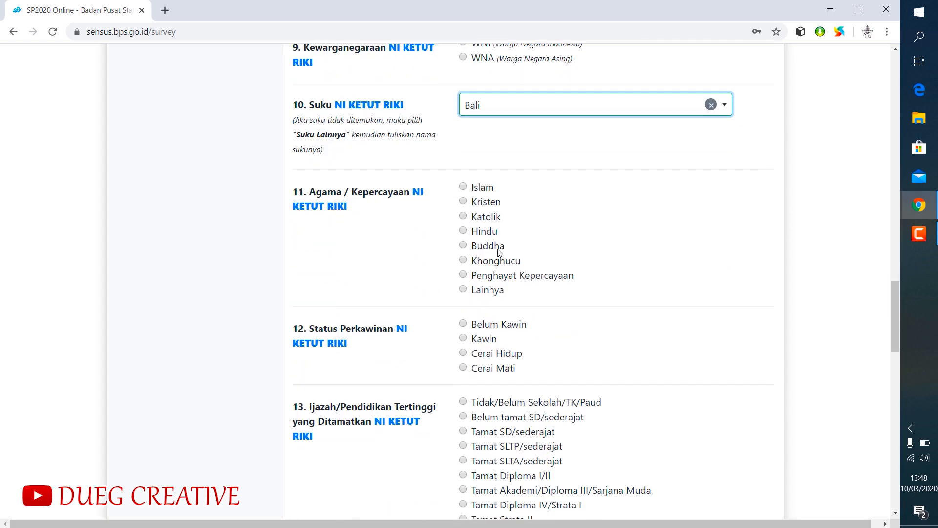
click(465, 231)
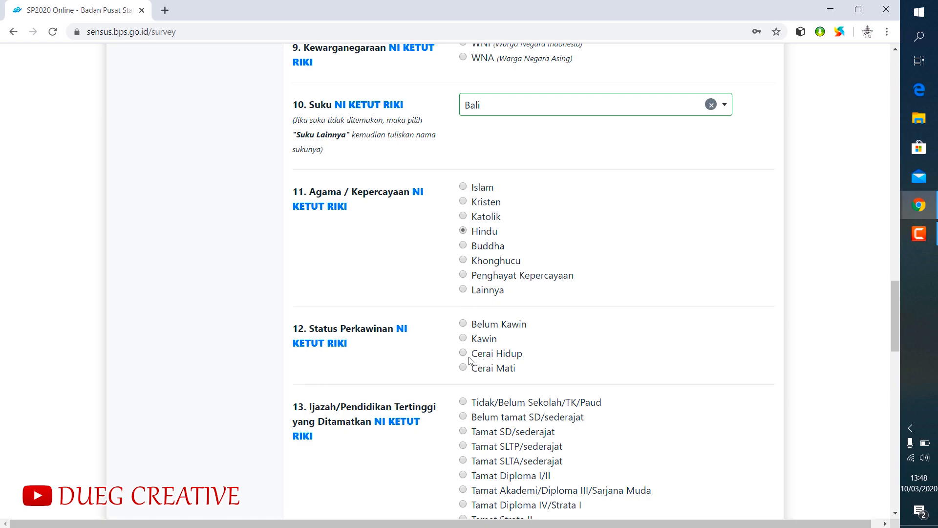
click(463, 339)
scroll(552, 334, down, 1)
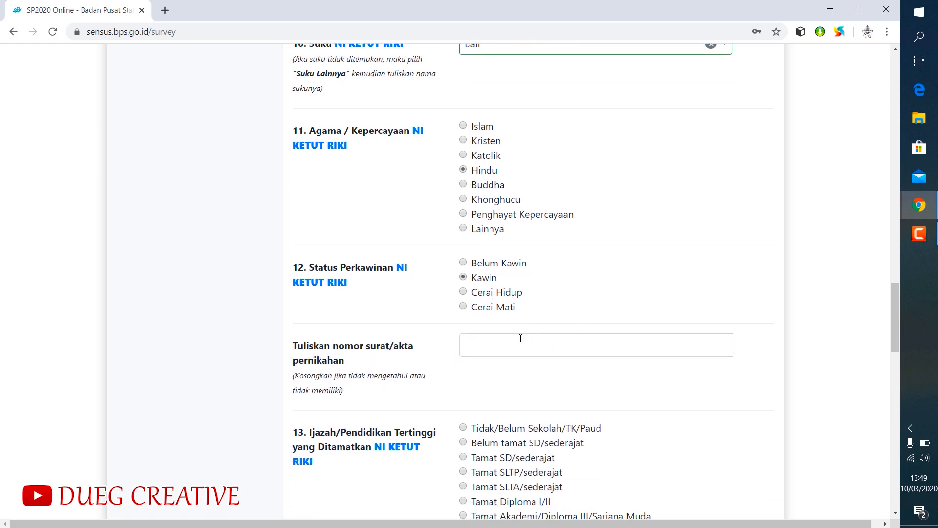
click(485, 346)
scroll(498, 285, down, 2)
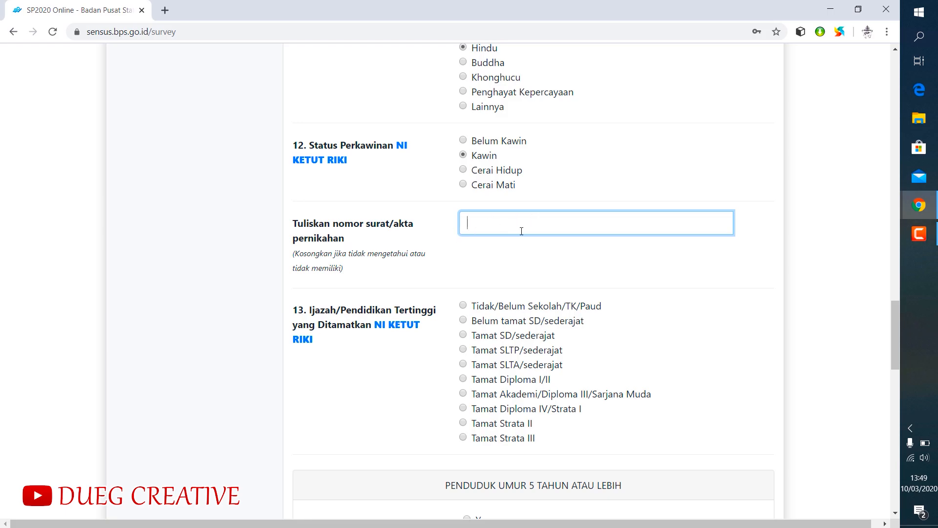
- Set the second member's highest education to Tamat SD/sederajat and answer Ya to speaking Indonesian
scroll(506, 289, down, 2)
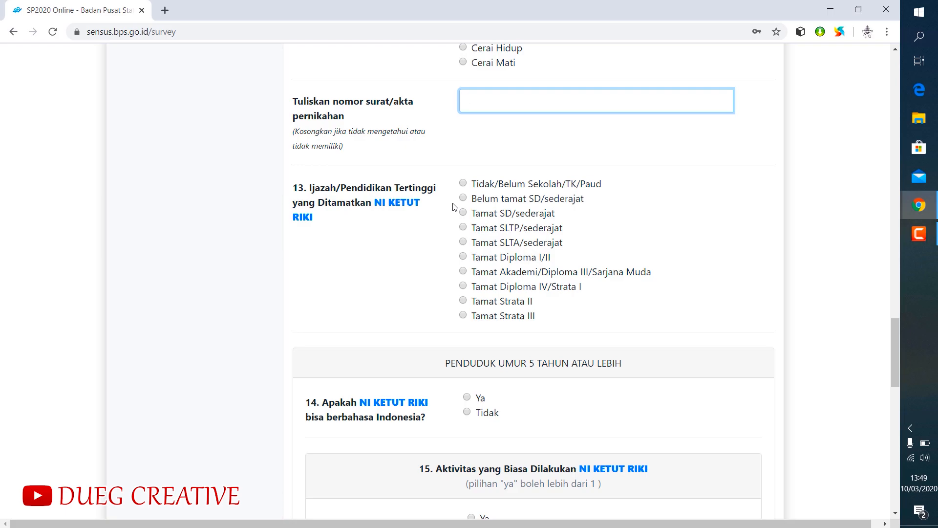
click(463, 212)
scroll(465, 217, down, 2)
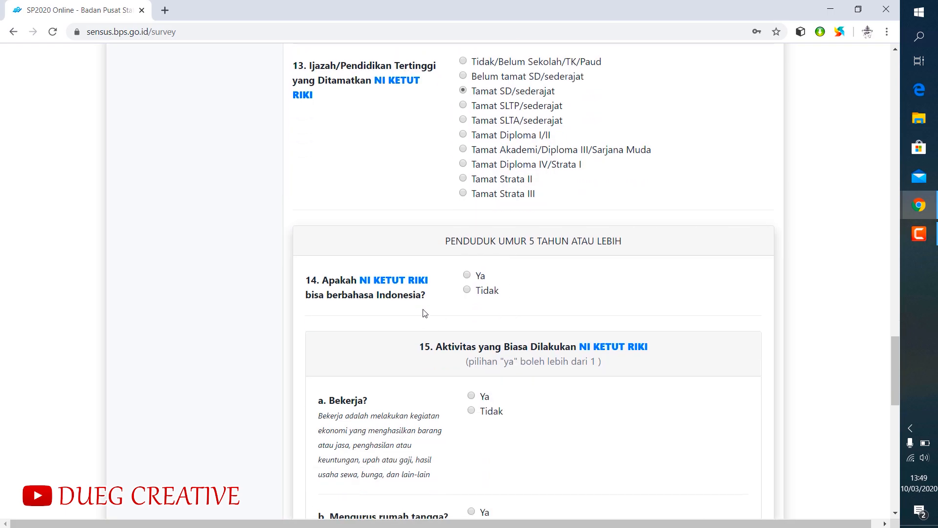
click(467, 276)
- Answer question 15's activities: Ya for Bekerja and Mengurus rumah tangga, Tidak for Sekolah/Kuliah, Lainnya and being a pensioner
scroll(406, 344, down, 1)
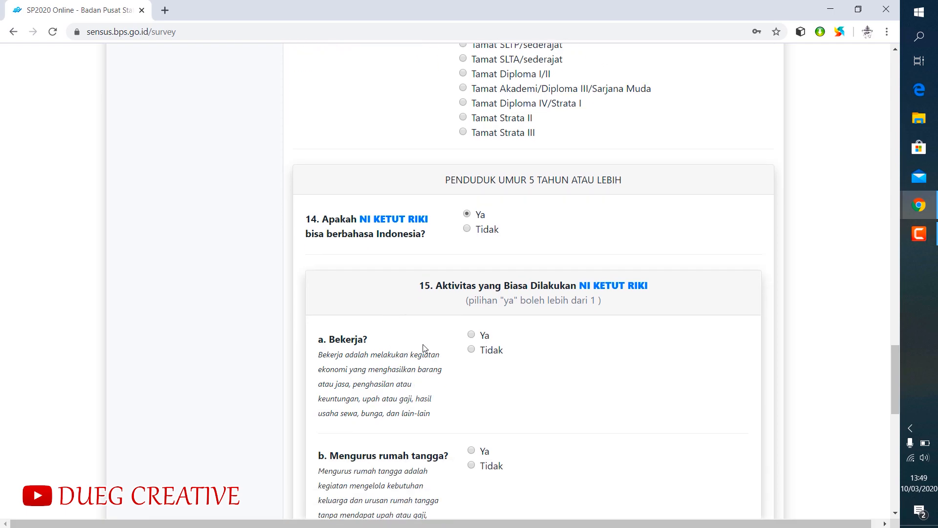
scroll(398, 376, down, 2)
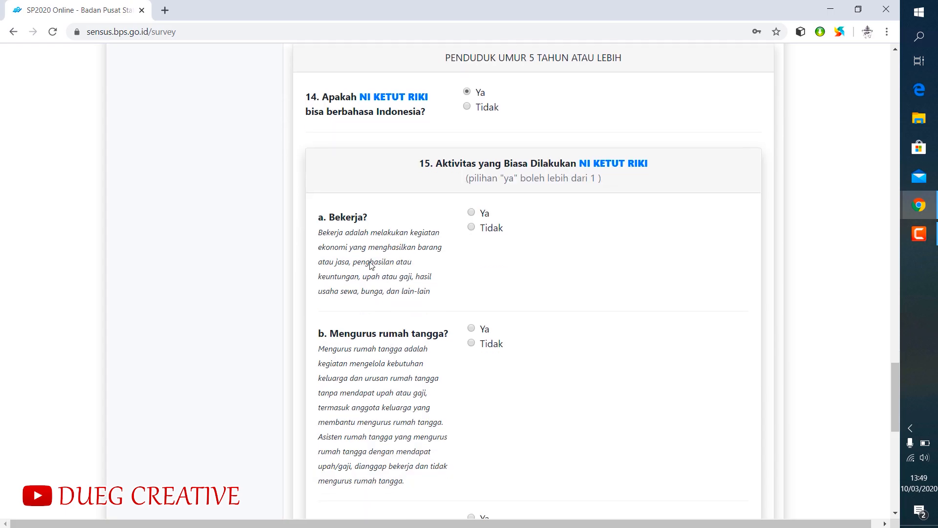
click(471, 214)
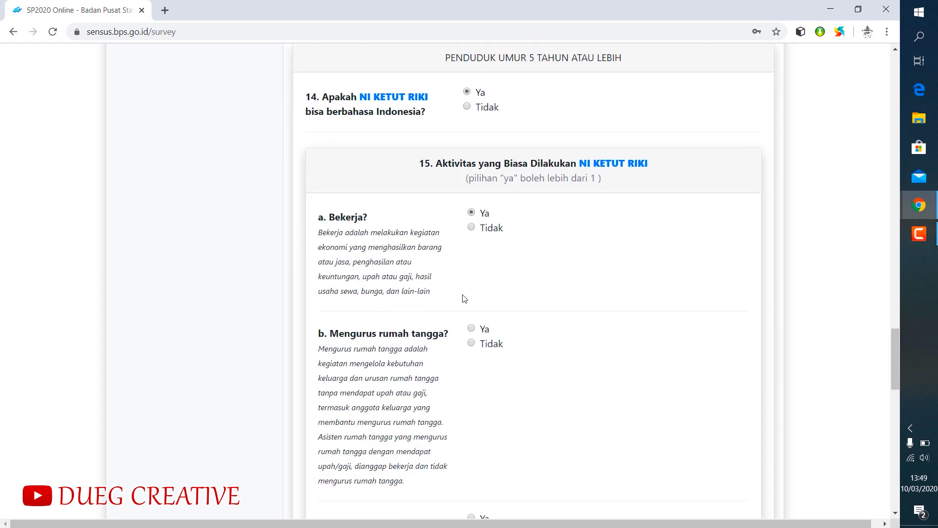
scroll(462, 296, down, 1)
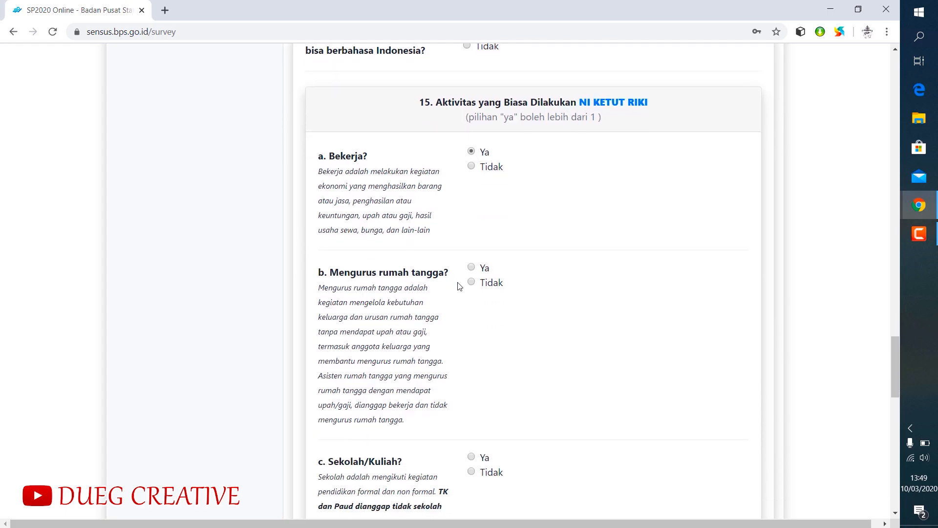
click(471, 267)
scroll(523, 308, down, 2)
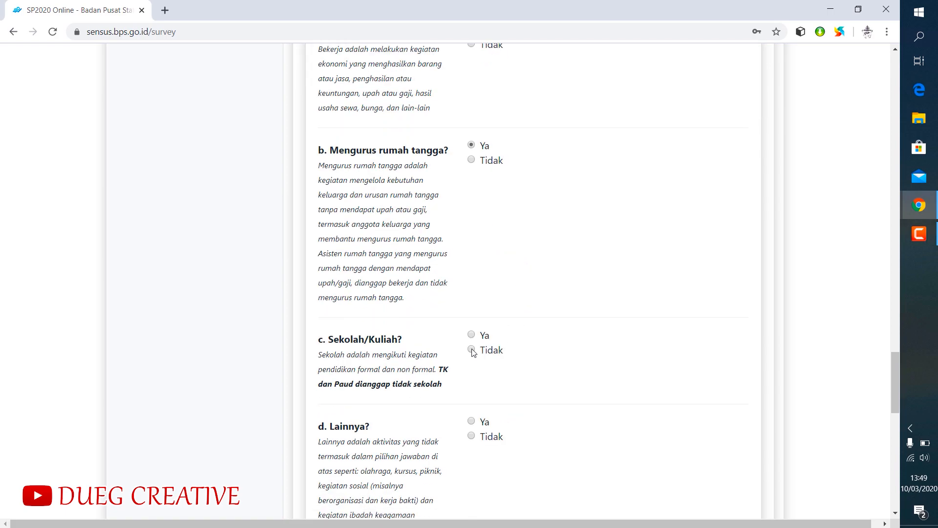
click(472, 349)
scroll(568, 335, down, 2)
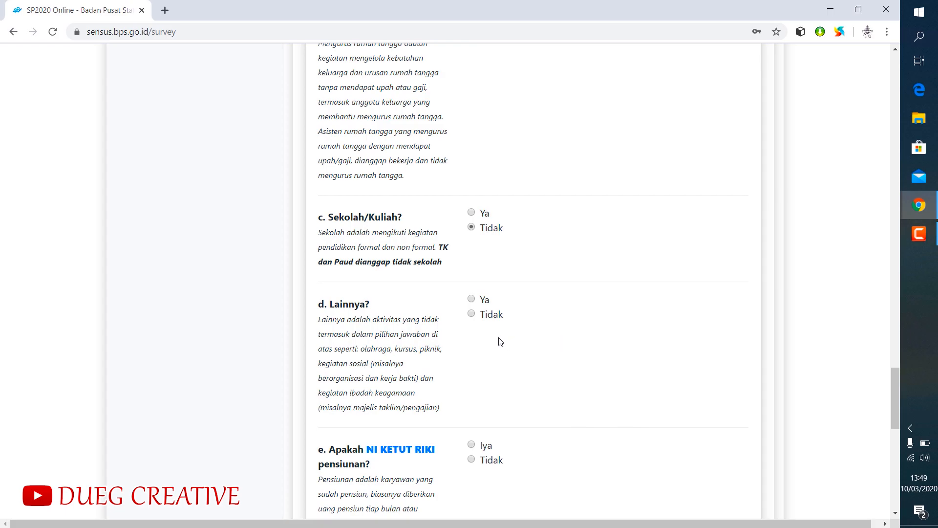
click(472, 316)
scroll(580, 310, down, 3)
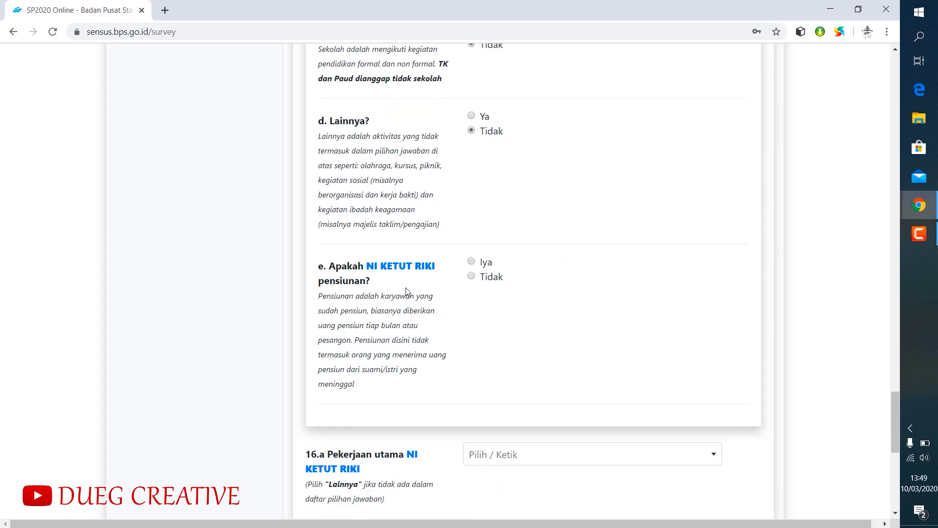
click(472, 276)
- Set the second member's main occupation in question 16.a to Pendeta
scroll(527, 295, down, 3)
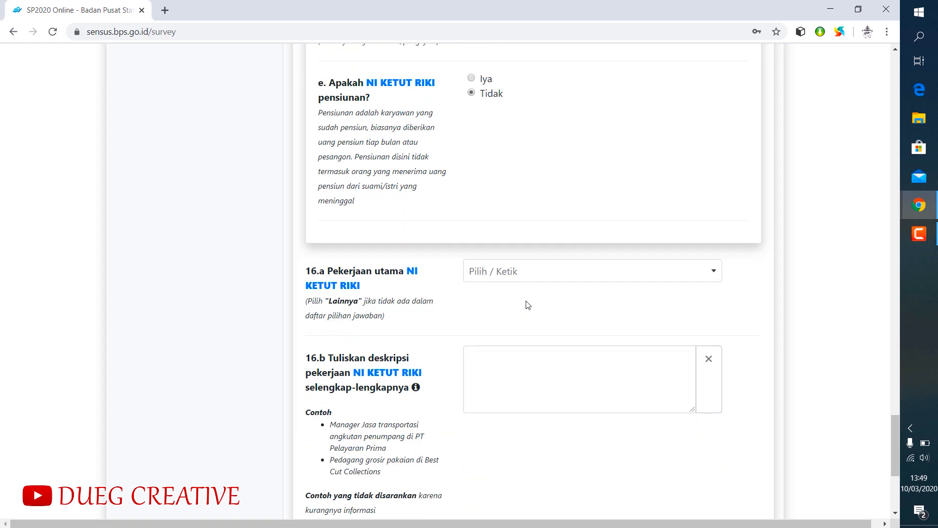
click(514, 276)
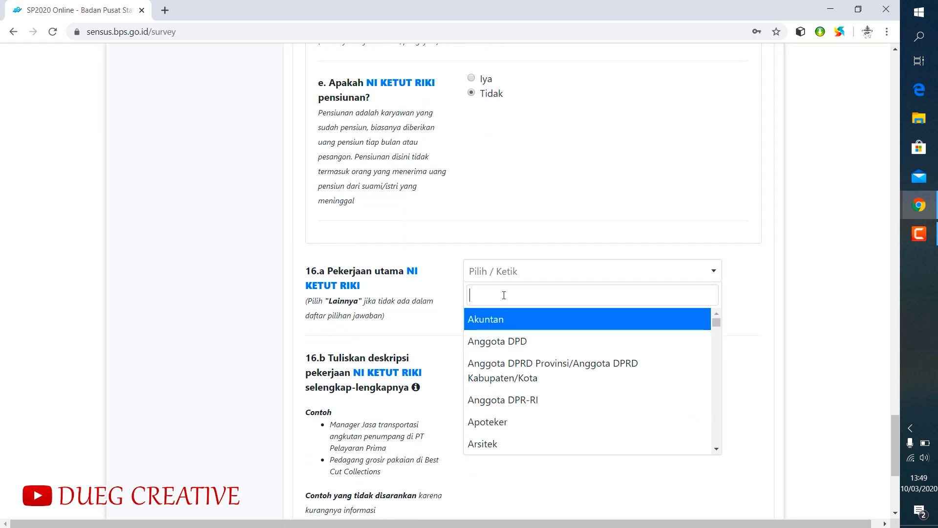
text(pende)
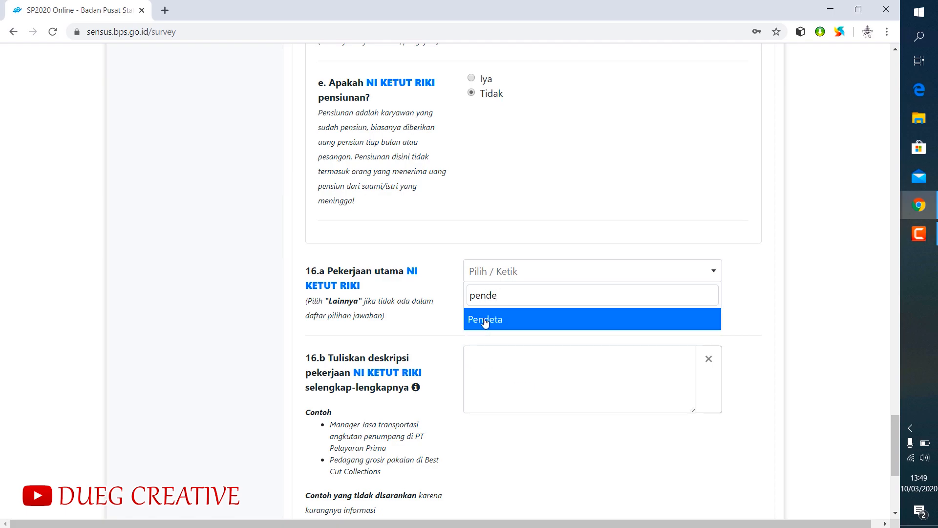
click(486, 321)
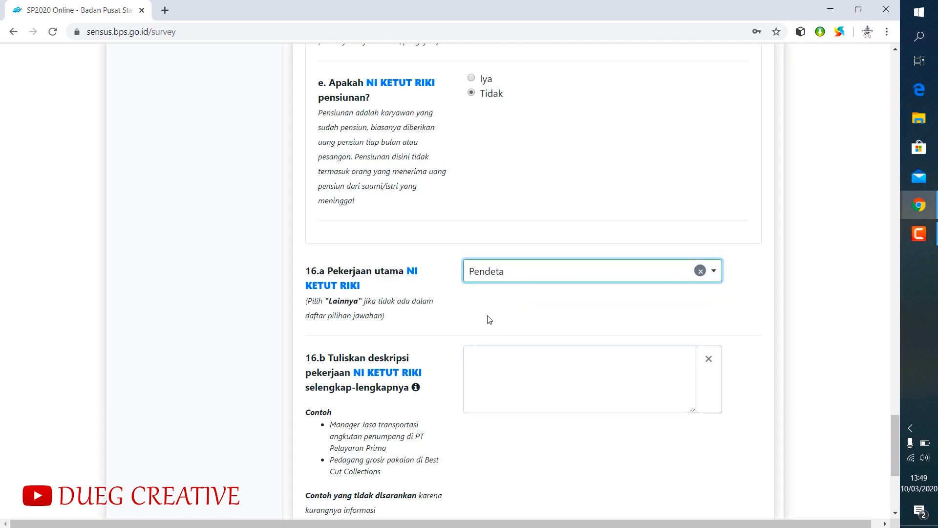
- Describe the second member's job in question 16.b in Indonesian as a Hindu Pendeta serving at Pura Dalem as Jero Mangku Istri
click(495, 358)
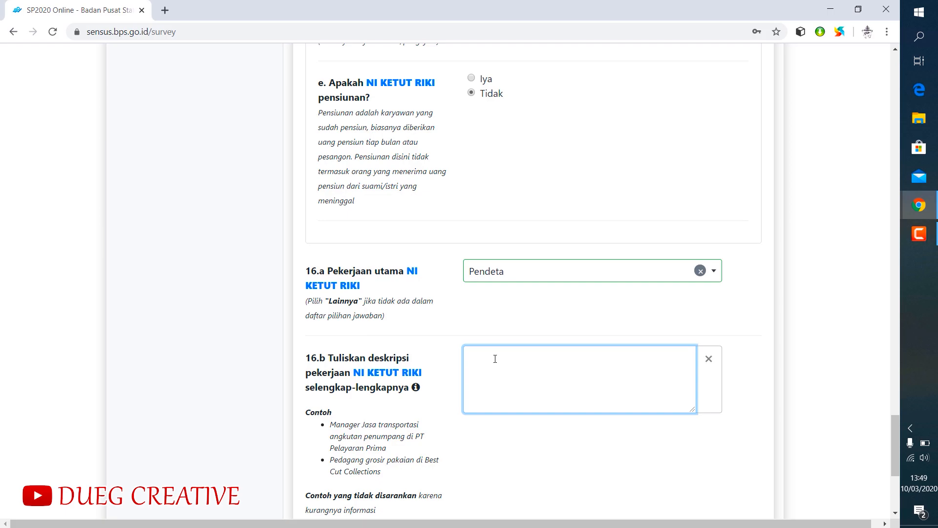
text(eliau adalah Pendeta dal)
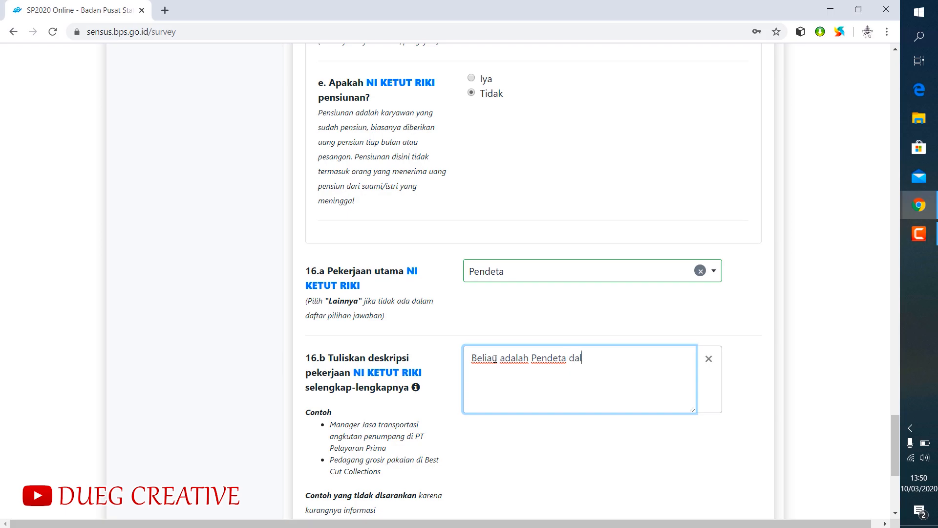
text(am agama hindu yang bertugas di Pura Dalem )
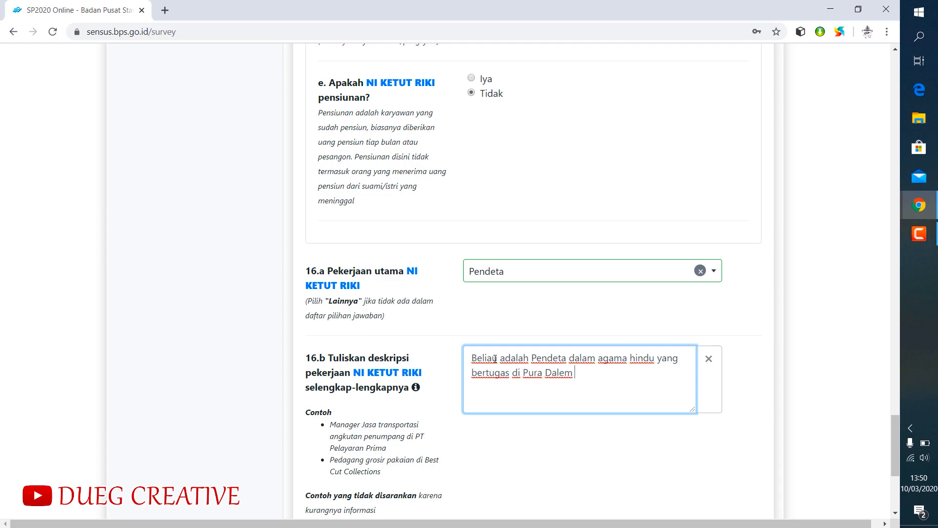
text(Sebagai Jero Mangku )
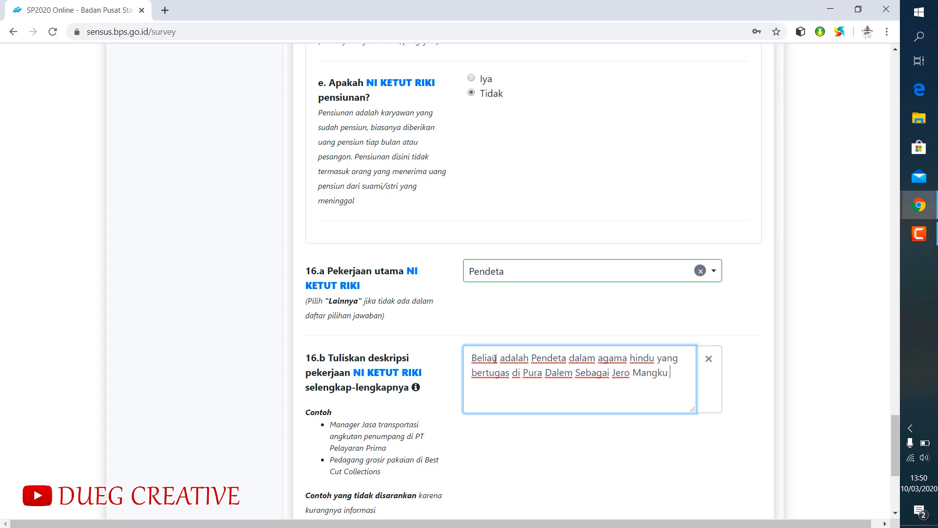
text(Istri Mangku Dalem Banjar Adat Abangan)
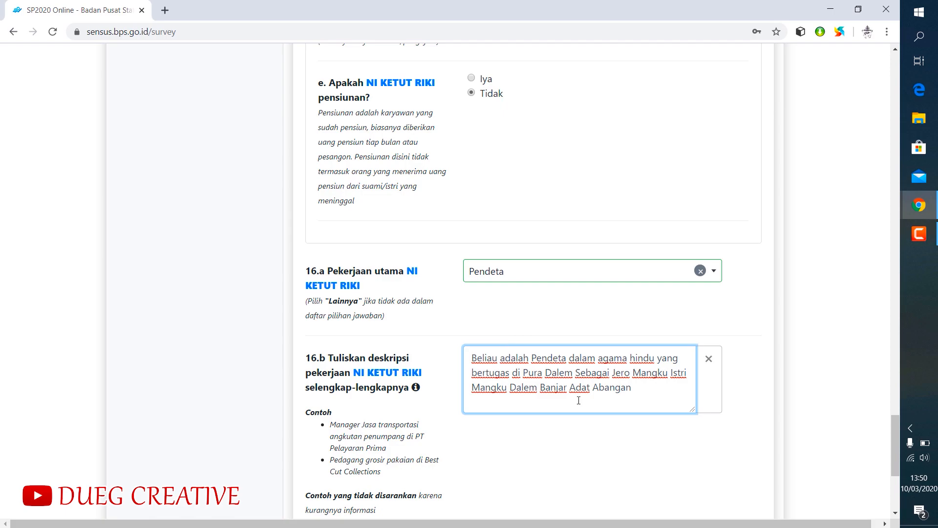
- Set the second member's job status to Berusaha sendiri/dibantu pekerja tidak dibayar and continue to the third member's form
scroll(562, 396, down, 3)
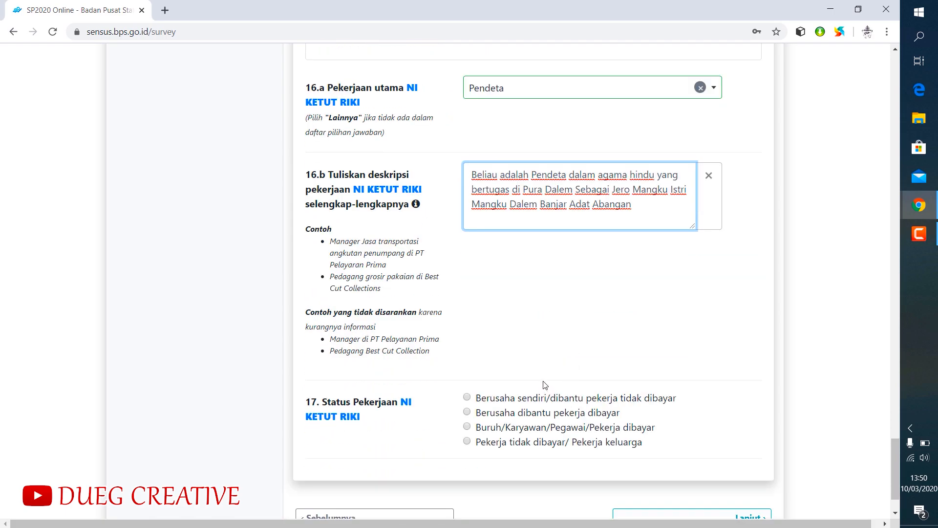
scroll(540, 327, down, 1)
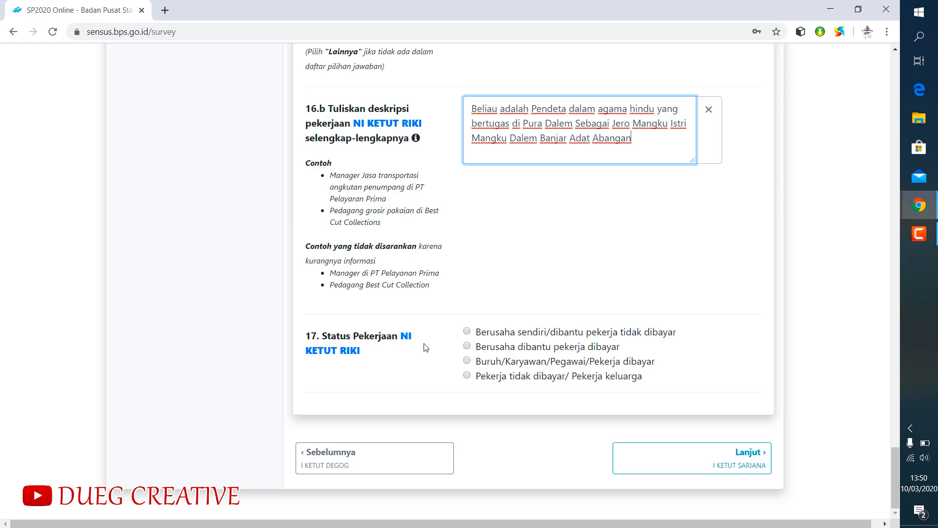
click(467, 332)
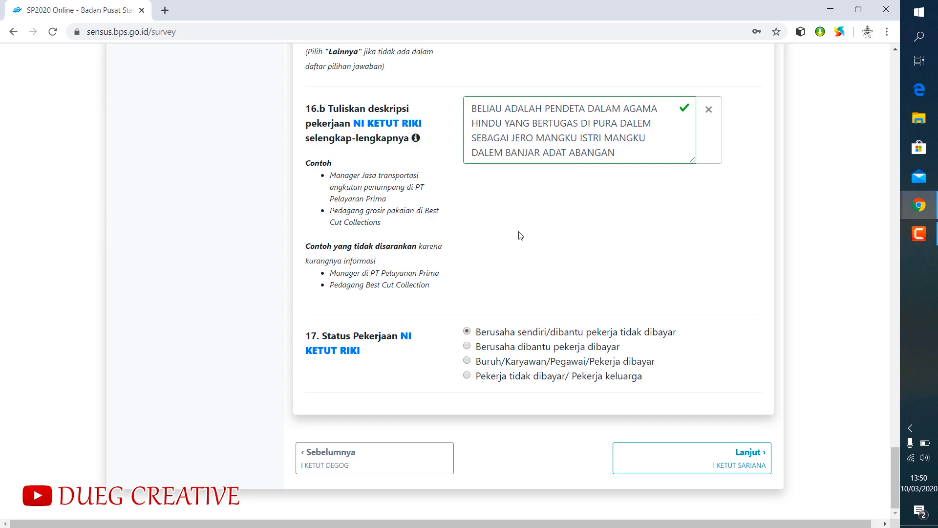
click(742, 457)
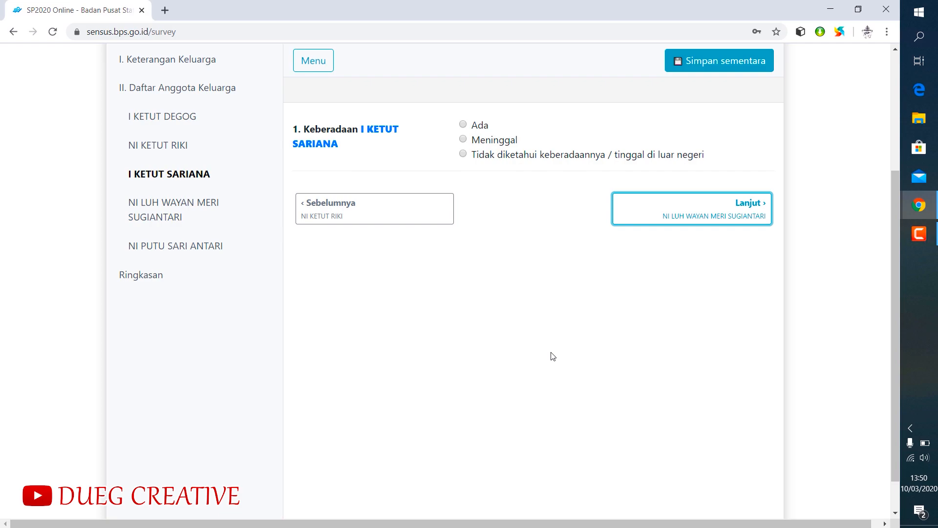
- Mark the third member's presence as Ada and set the sex to Laki-laki
click(463, 124)
scroll(543, 292, down, 3)
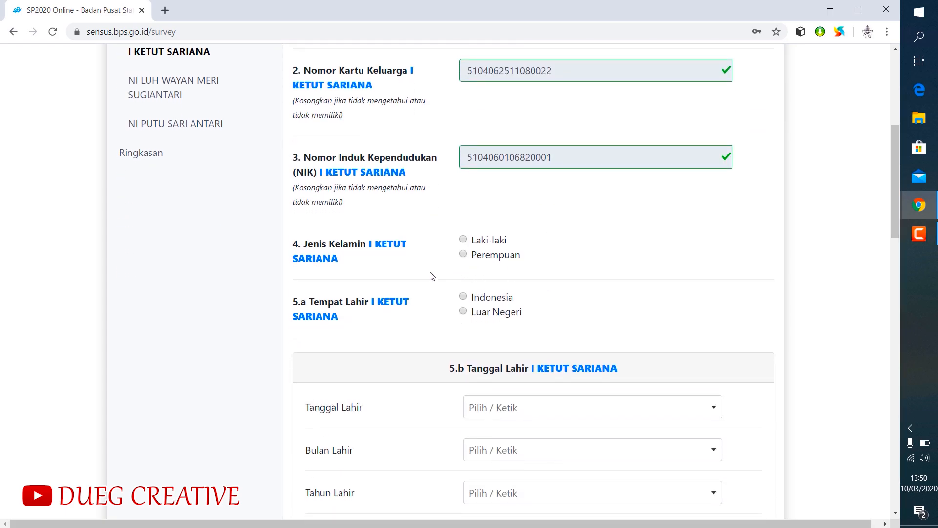
click(462, 239)
- Set the third member's birthplace to Indonesia, province BALI, KABUPATEN GIANYAR
scroll(511, 278, down, 3)
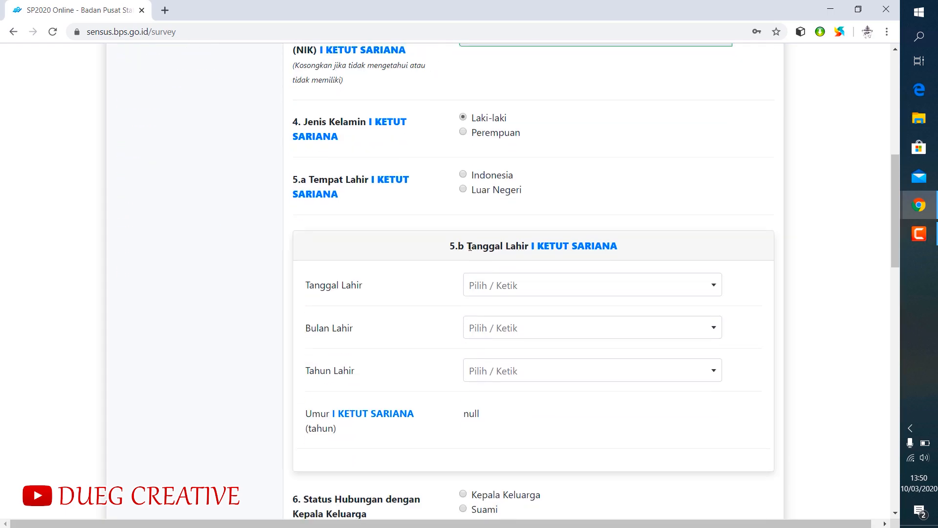
click(463, 175)
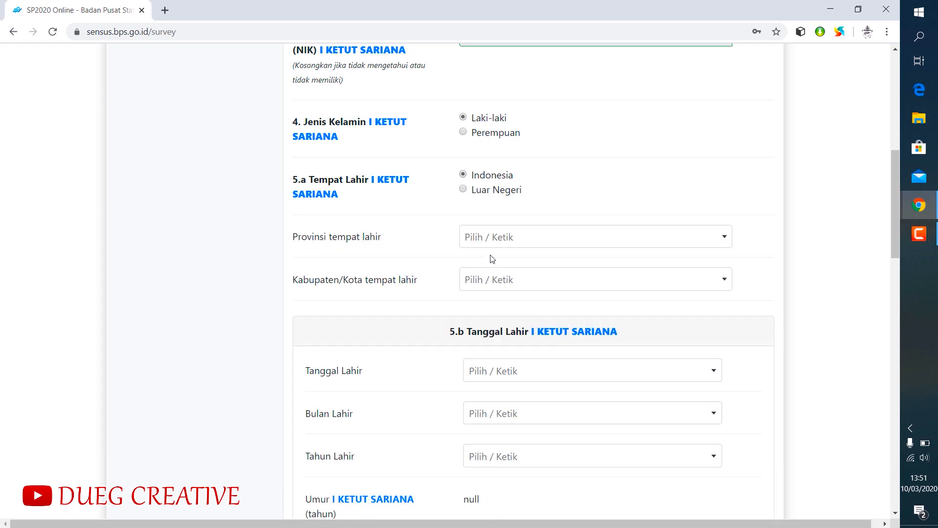
click(484, 241)
click(484, 307)
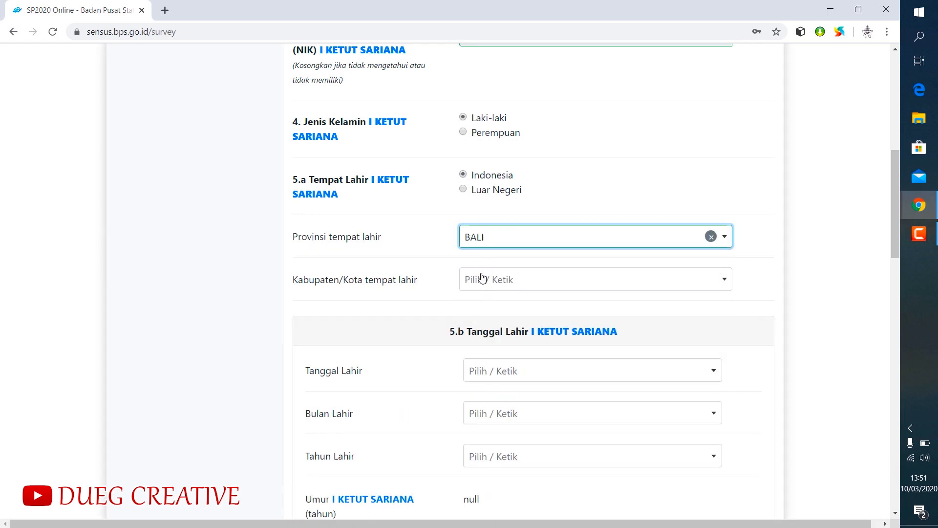
click(482, 278)
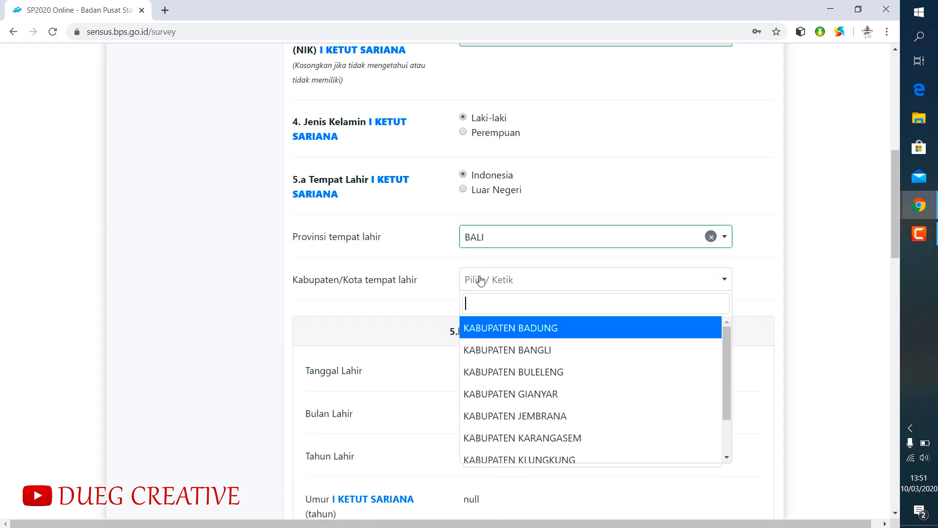
click(524, 402)
- Fill in the third member's day, month and year of birth in question 5.b
scroll(584, 164, down, 3)
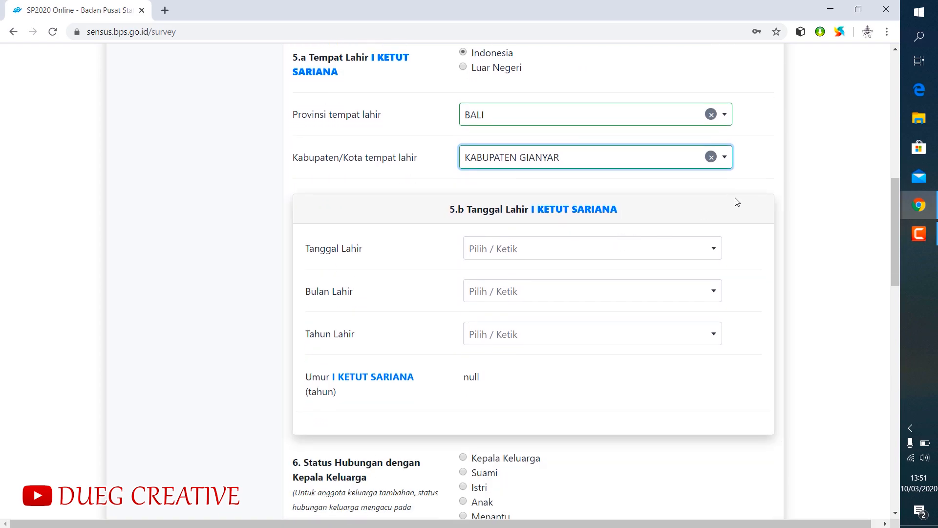
click(497, 251)
click(488, 321)
click(495, 291)
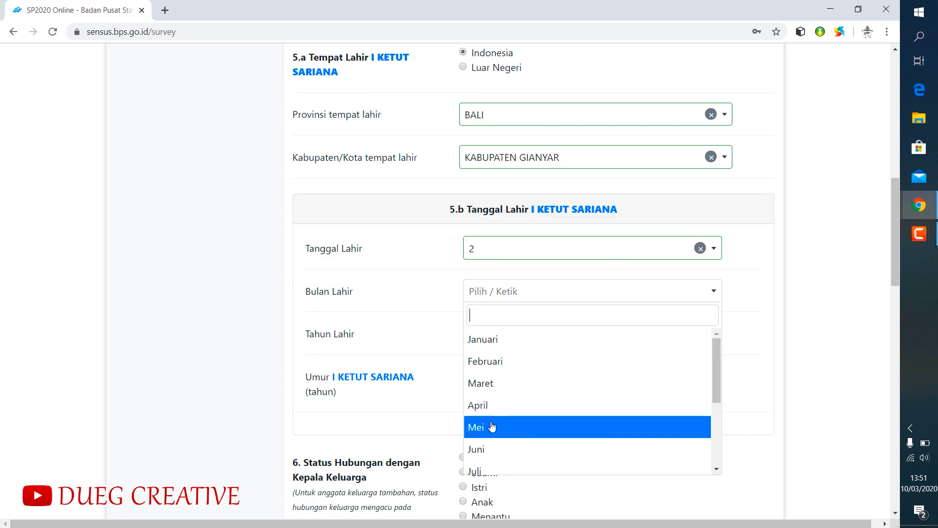
click(492, 450)
click(508, 337)
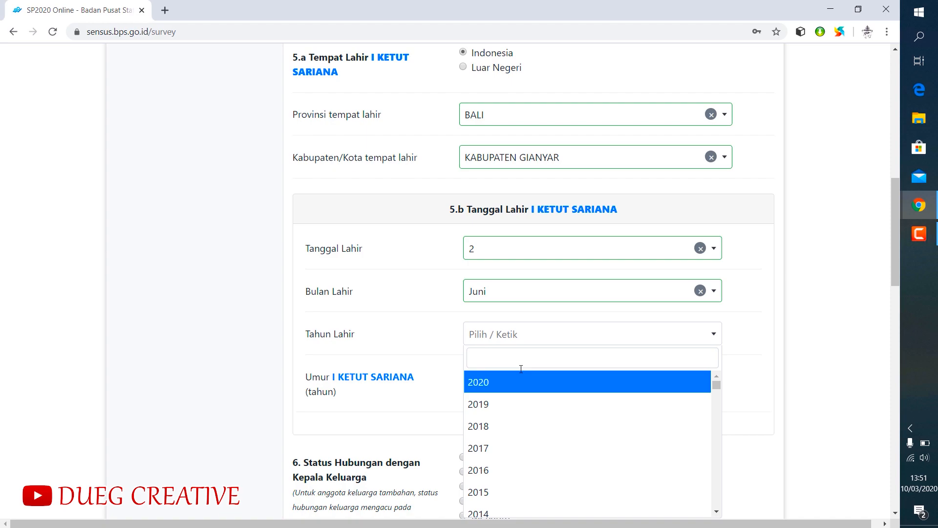
scroll(522, 397, down, 15)
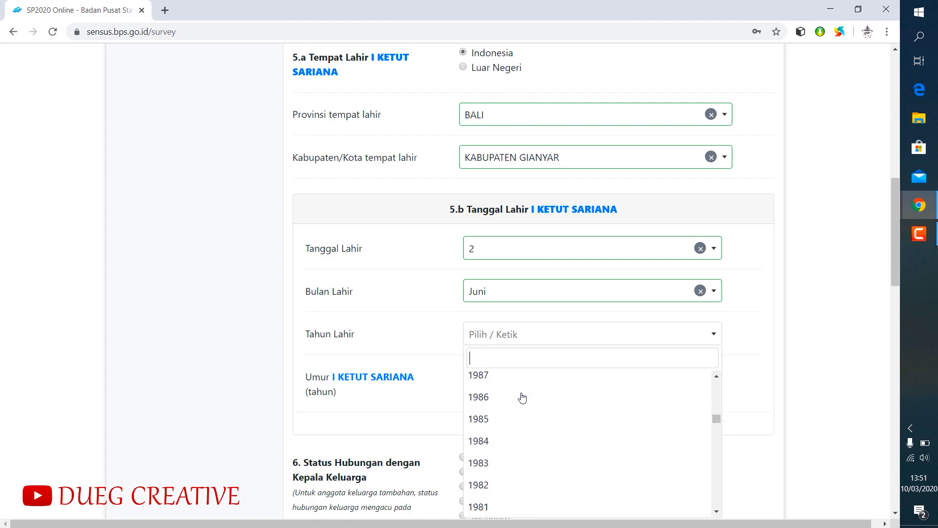
click(505, 483)
- Set the third member's relationship to the family head to Anak and answer Ya to living at the family's address
scroll(527, 393, down, 2)
scroll(532, 388, down, 2)
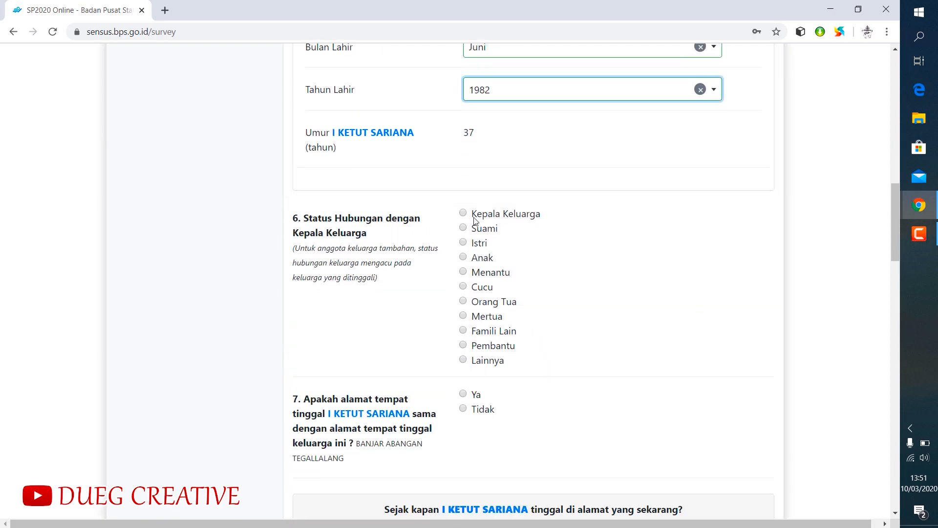
click(464, 257)
scroll(582, 276, down, 3)
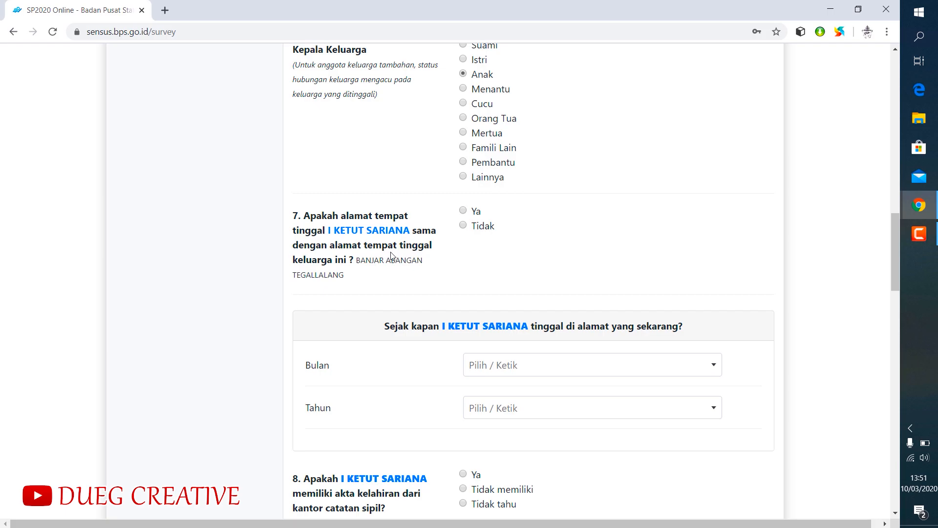
click(464, 211)
- Fill in the month and year since which the third member has lived at the current address, matching the birth month and year
scroll(557, 236, down, 2)
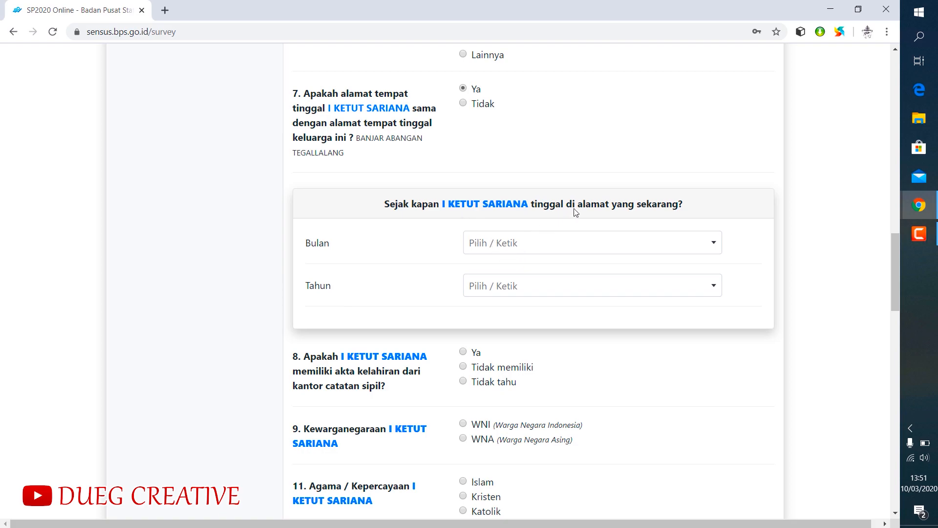
click(525, 244)
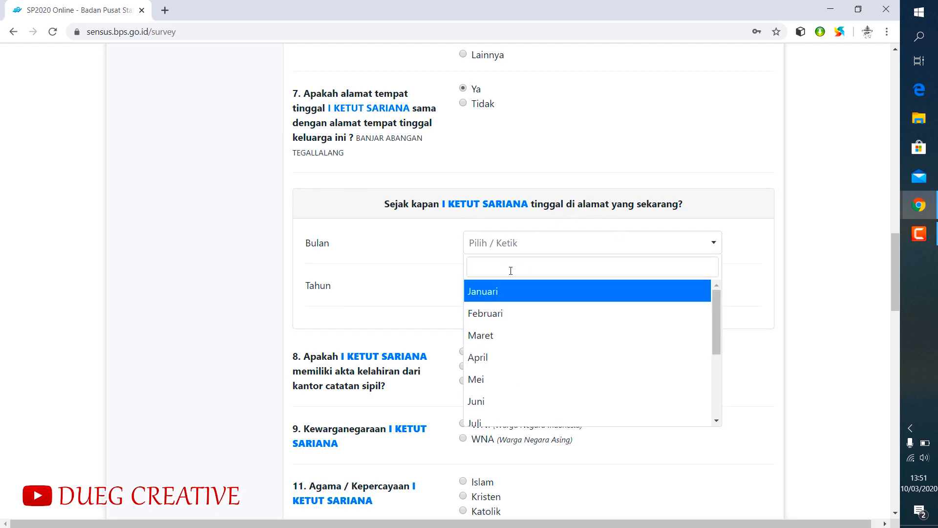
click(499, 402)
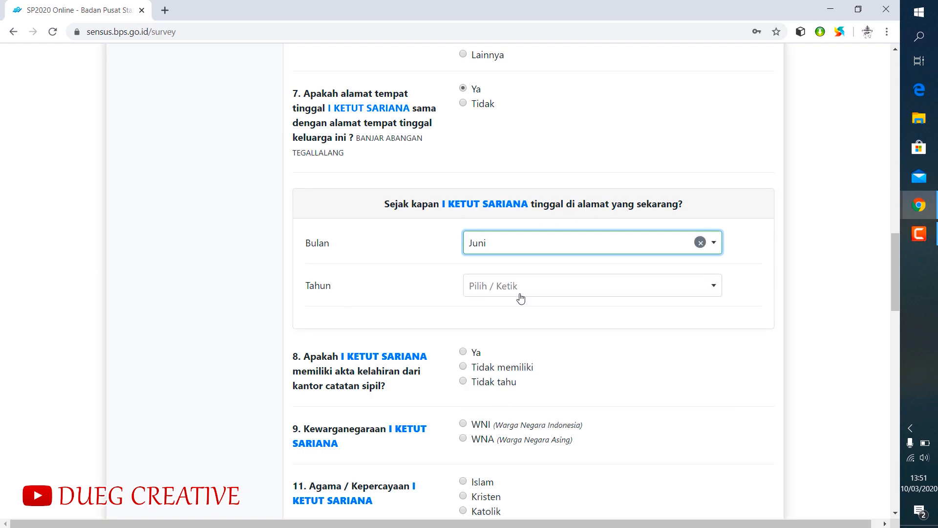
click(514, 287)
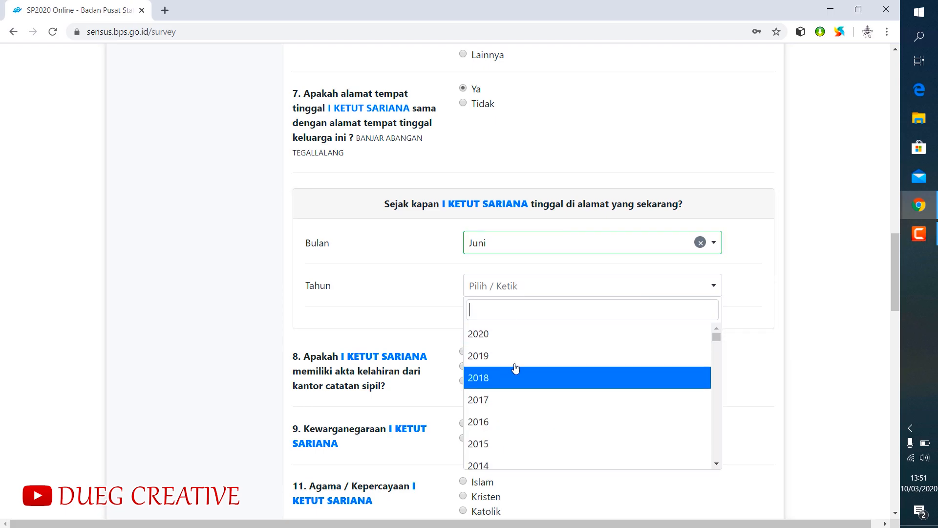
scroll(514, 369, down, 12)
scroll(527, 361, down, 3)
scroll(528, 359, down, 1)
scroll(528, 359, up, 1)
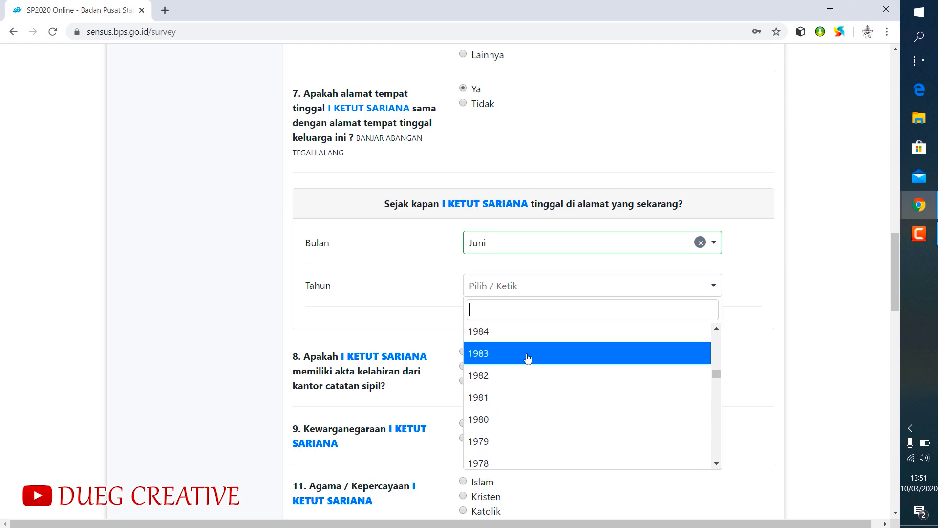
click(504, 375)
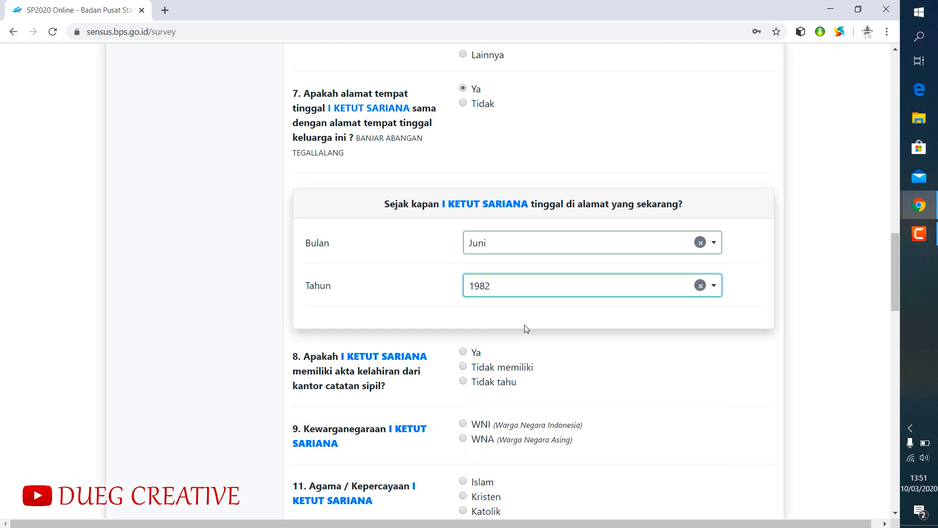
click(568, 360)
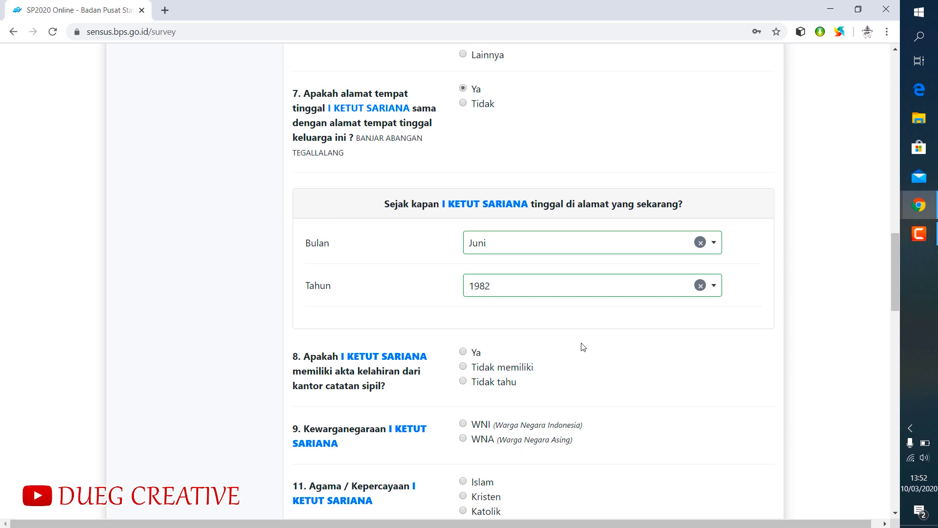
- Answer Ya to the third member having a birth certificate and set the citizenship to WNI
scroll(582, 346, down, 2)
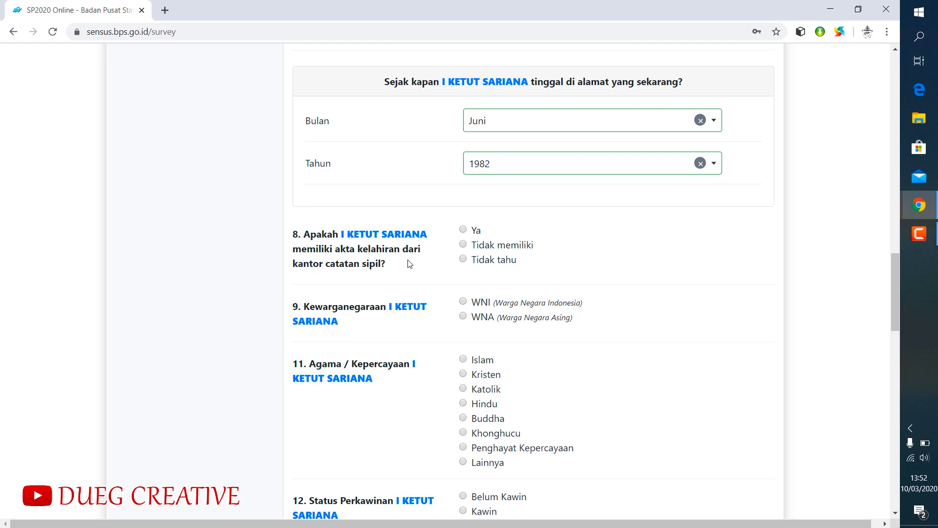
click(464, 230)
click(463, 305)
- Set the third member's ethnic group to Bali and religion to Hindu
scroll(585, 314, down, 3)
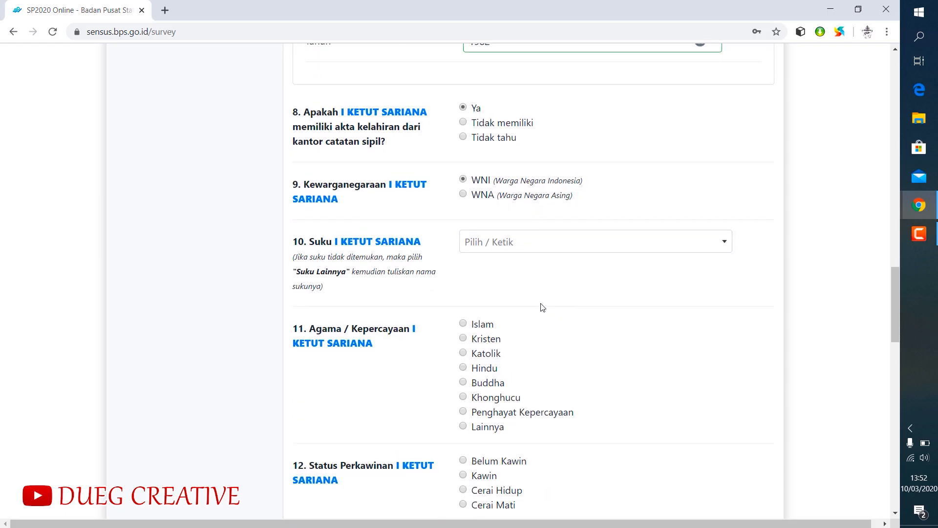
click(497, 241)
text(bali)
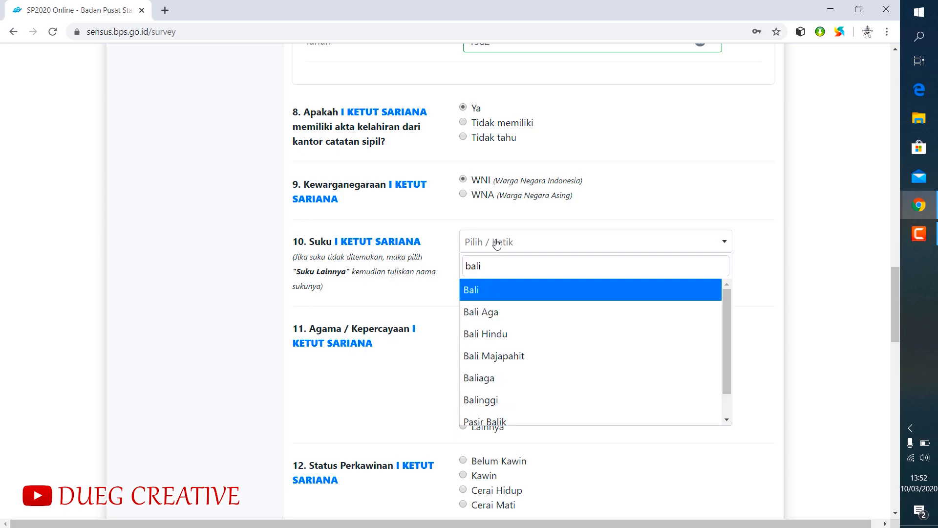
click(475, 291)
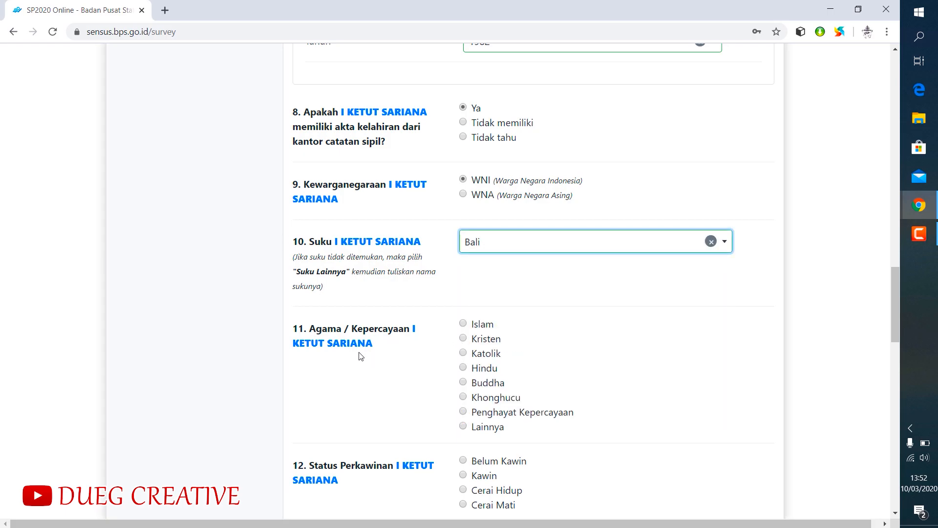
click(463, 367)
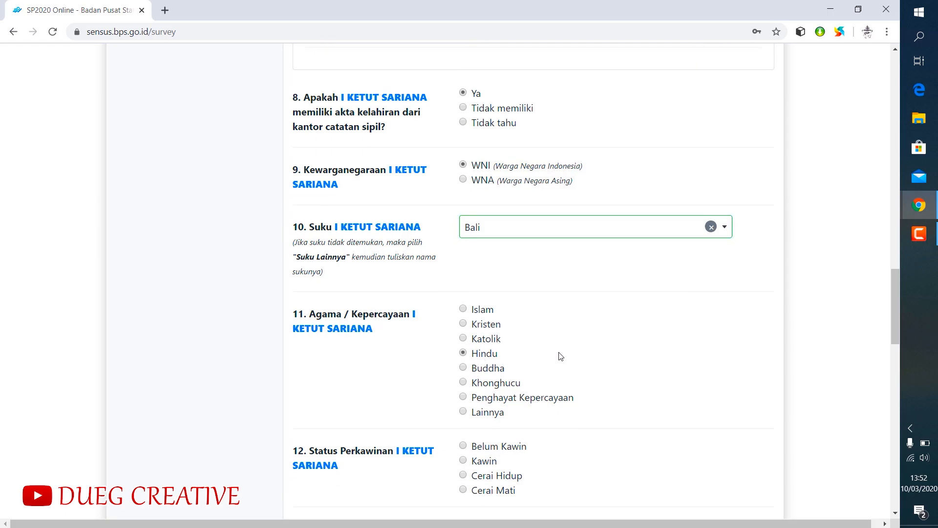
- Set the third member's marital status to Kawin and enter the marriage certificate number
scroll(560, 356, down, 4)
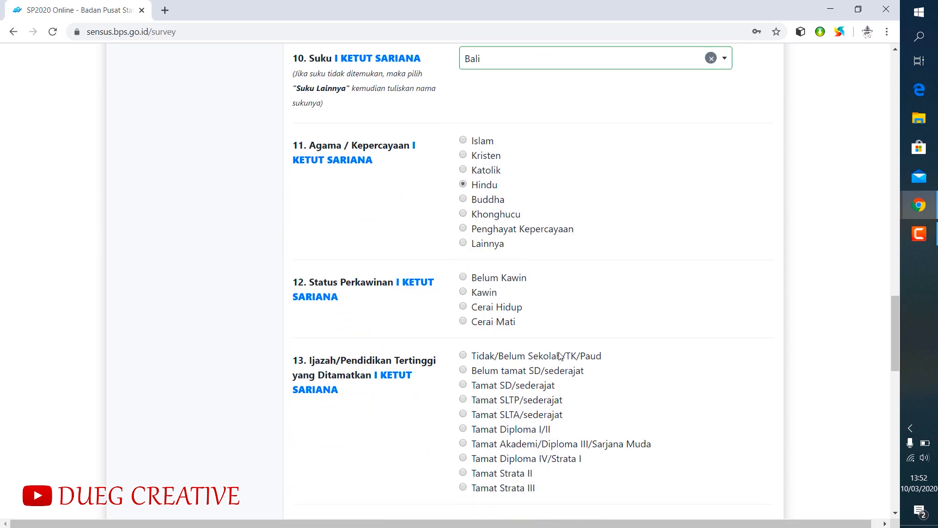
click(463, 292)
click(482, 359)
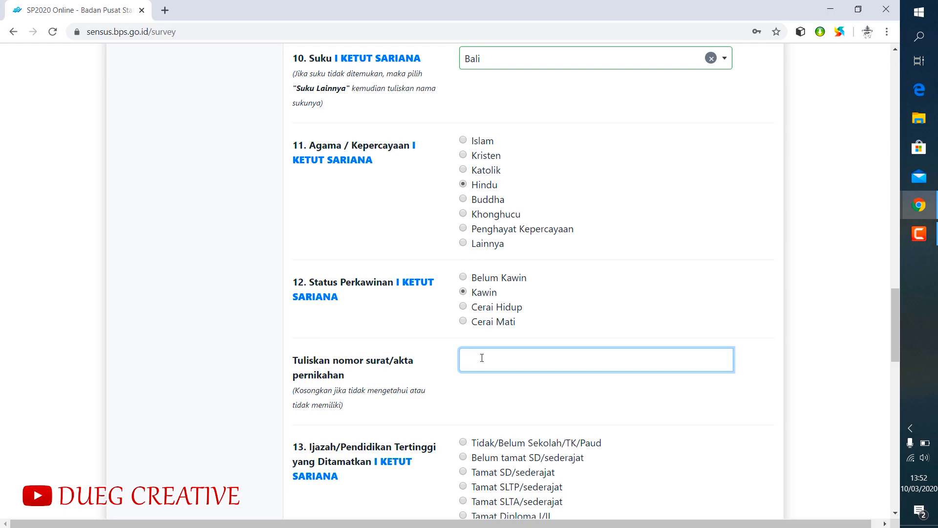
drag(529, 367, 468, 367)
scroll(492, 436, down, 3)
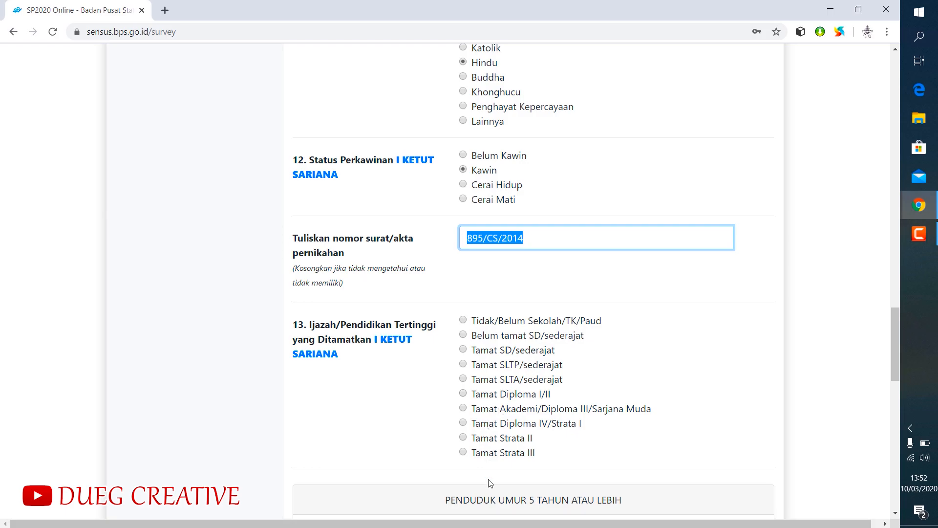
- Set the third member's highest education to Tamat Diploma IV/Strata I and answer Ya to speaking Indonesian
click(463, 424)
scroll(592, 379, down, 3)
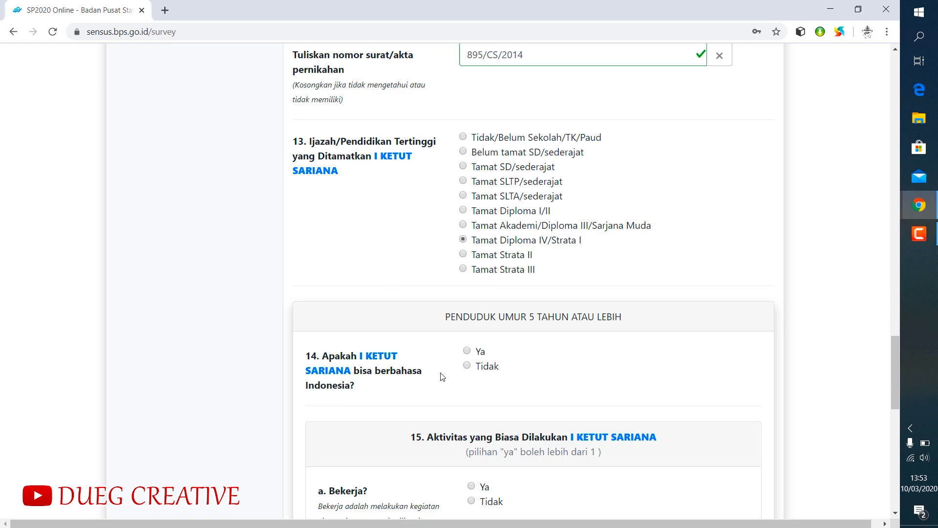
scroll(538, 360, down, 3)
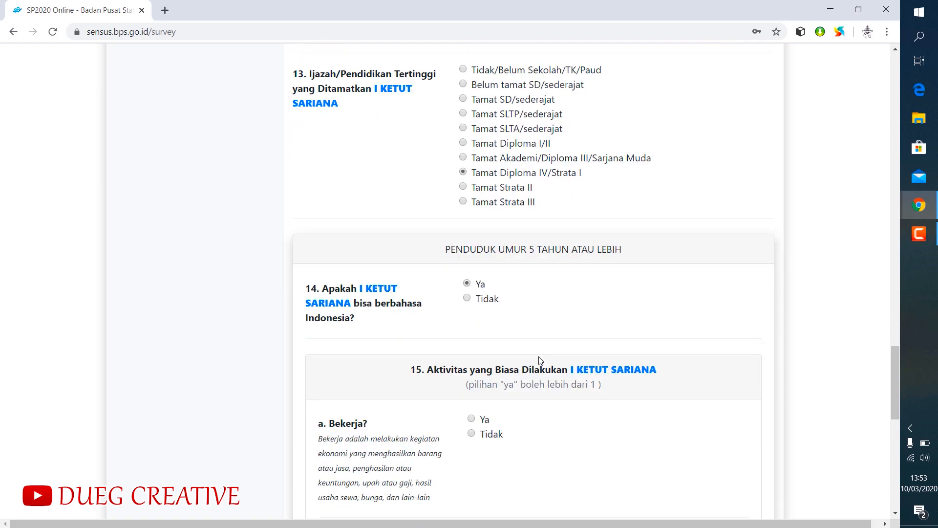
- Answer the third member's usual activities with Ya for Bekerja, Ya for Mengurus rumah tangga and Tidak for Sekolah/Kuliah
click(471, 303)
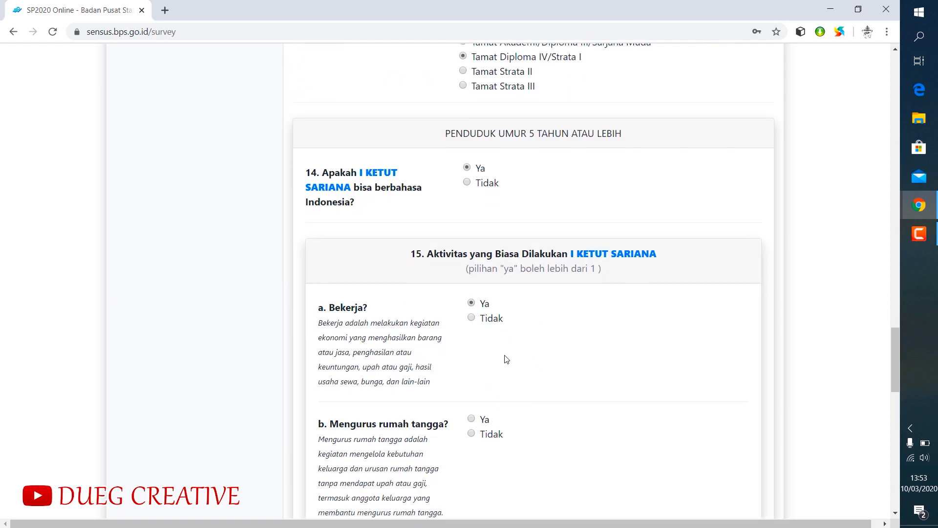
scroll(493, 352, down, 4)
click(472, 175)
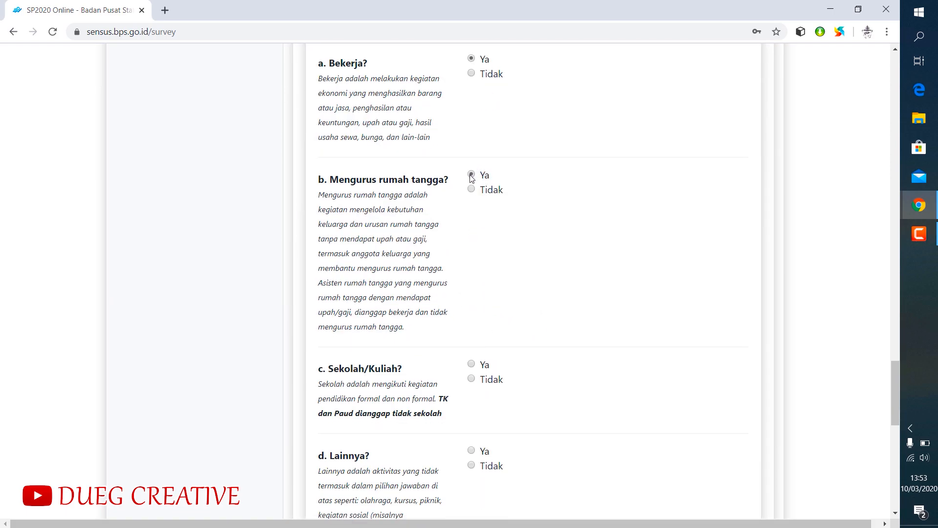
click(472, 378)
scroll(513, 379, down, 2)
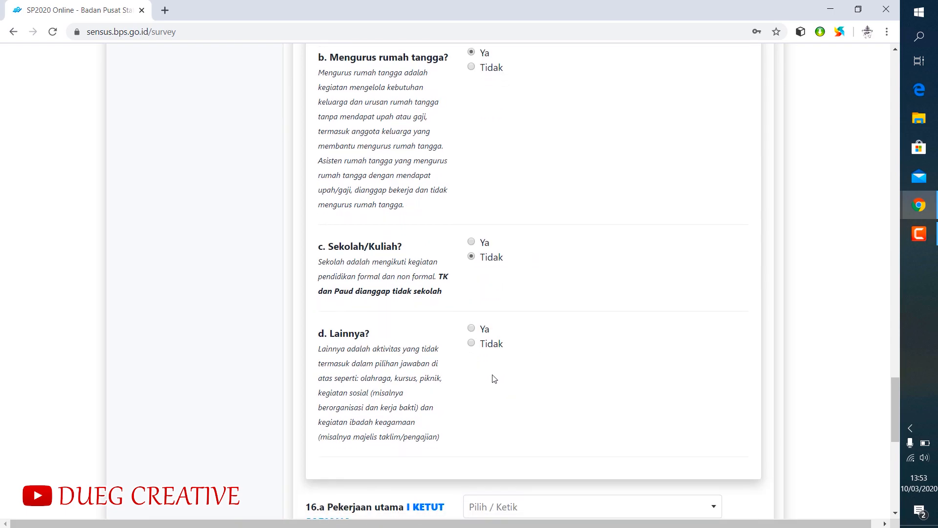
- Answer Ya to Lainnya activities for the third member and describe them as "Sebagai Jero Dalang dan Seniman"
click(471, 328)
scroll(488, 360, down, 2)
click(507, 351)
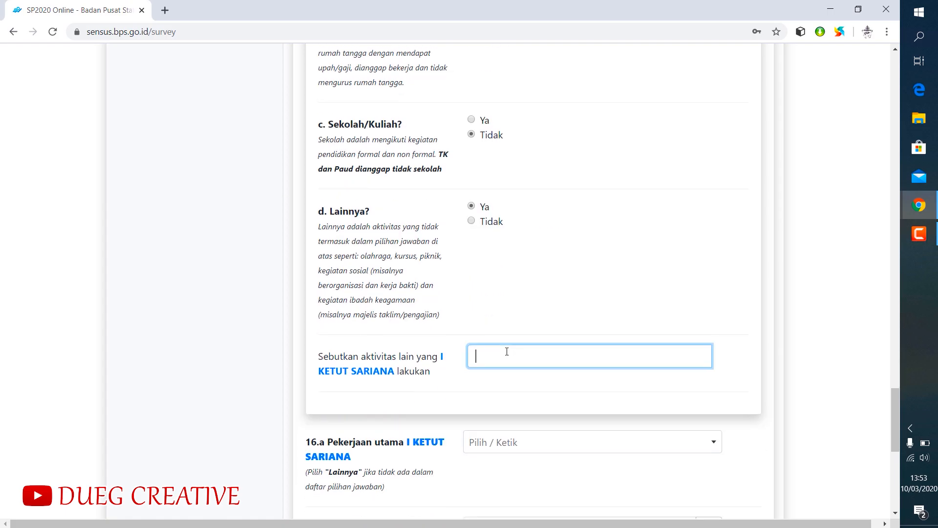
text(Sebagai Jero Dalang dan Seniman)
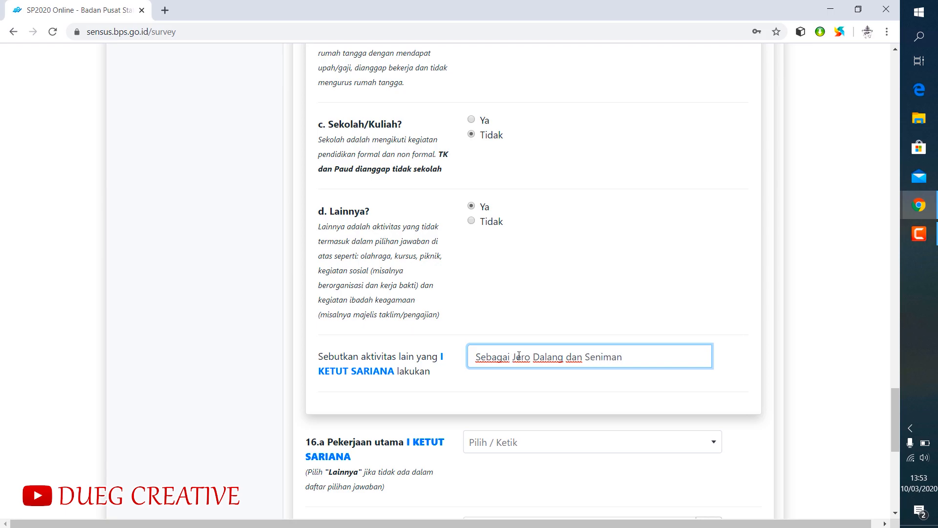
- Set the third member's main occupation (Pekerjaan utama) to Guru
scroll(574, 274, down, 2)
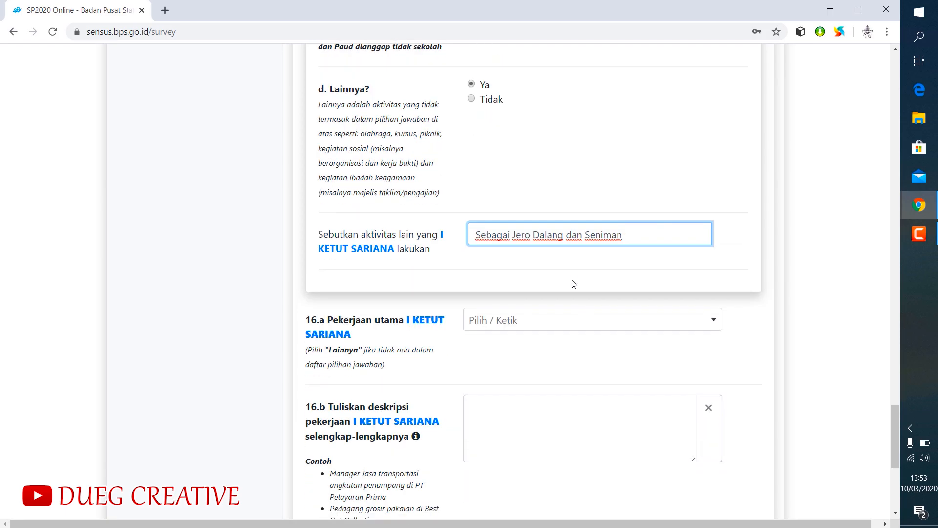
click(511, 327)
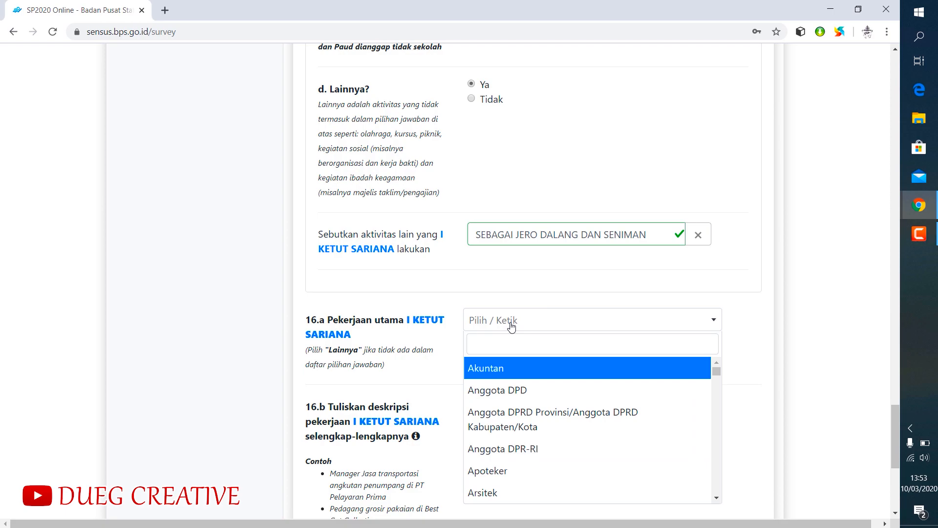
text(guru)
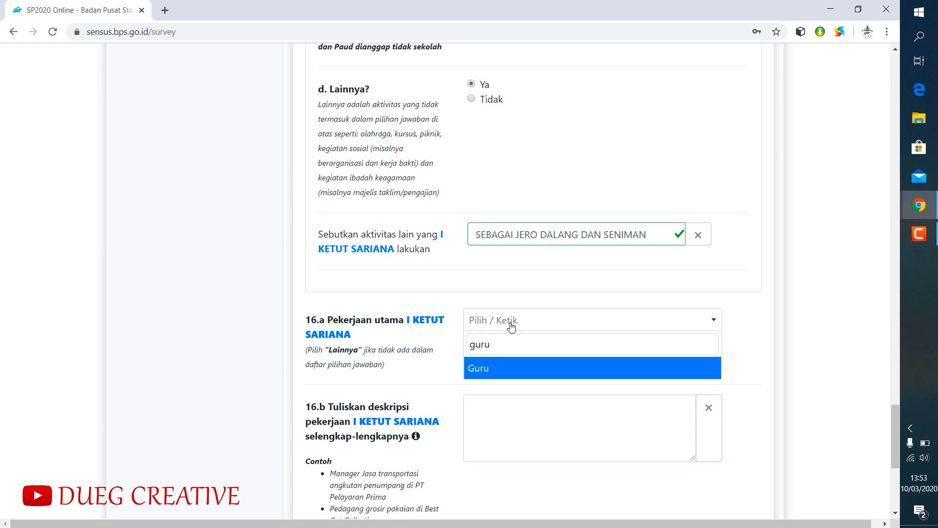
click(494, 371)
- Describe the third member's job as "Beliau adalah seorang Guru Seni Budaya Bersertifikasi dan sebagai Dalang Pewayangan dan selebihnya sebagai seniman tari, seni ukir wayang dan lainnya"
click(496, 409)
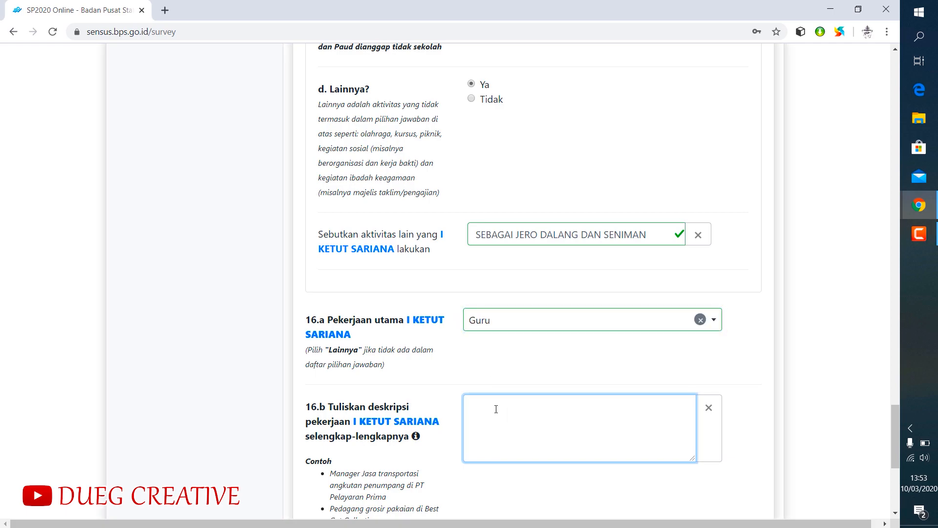
text(Beliau adalah seorang Guru S)
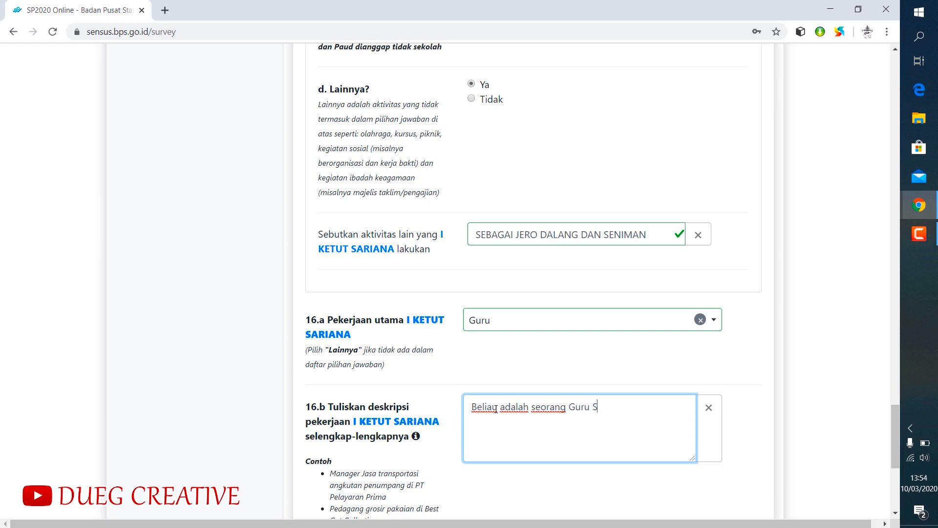
text(eni Budaya Berse)
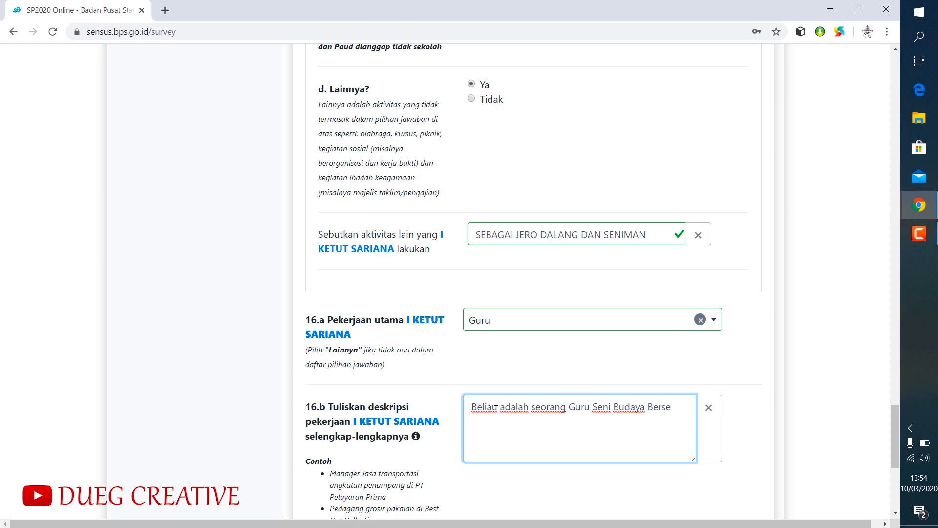
text(rtifikasi dan)
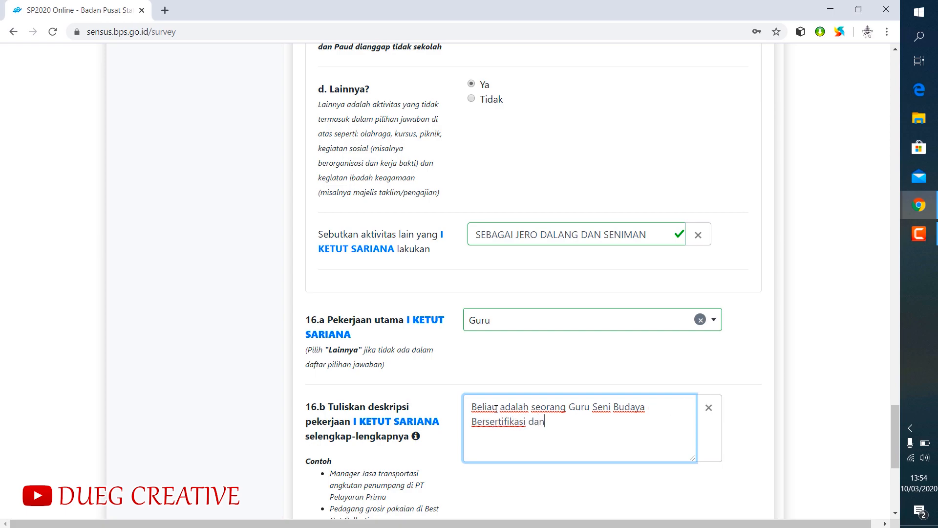
text( sebagai Dalang Pe)
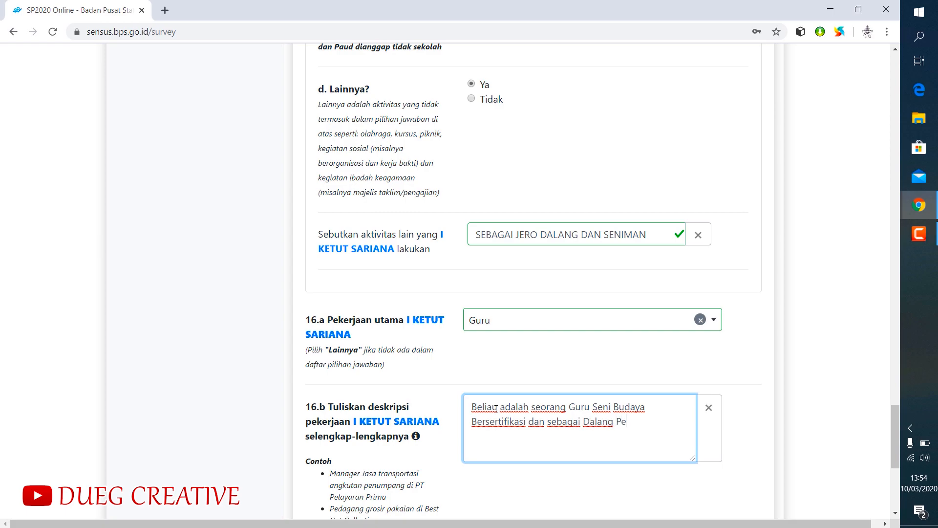
text(wayangan)
text( dan selebihn)
text(ya sebagai sen)
text(iman tari)
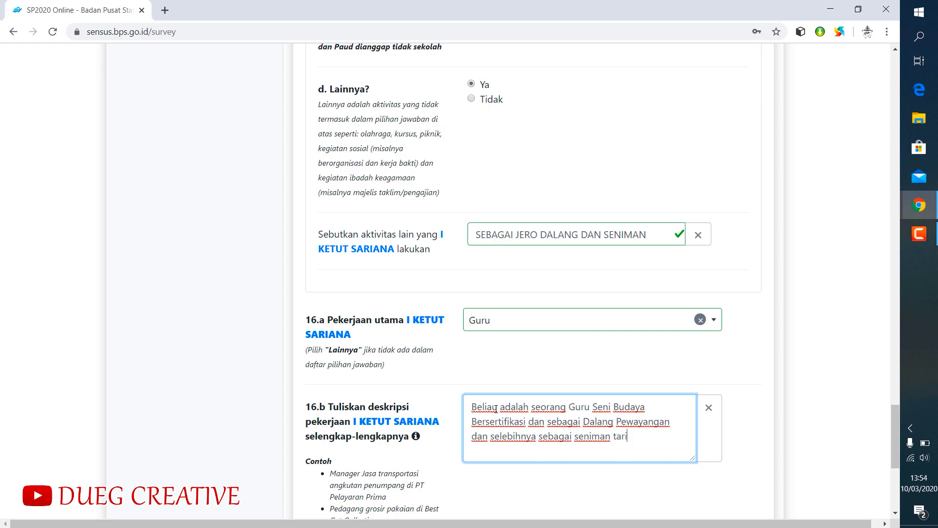
text(, seni ukir wayang dan lainnya)
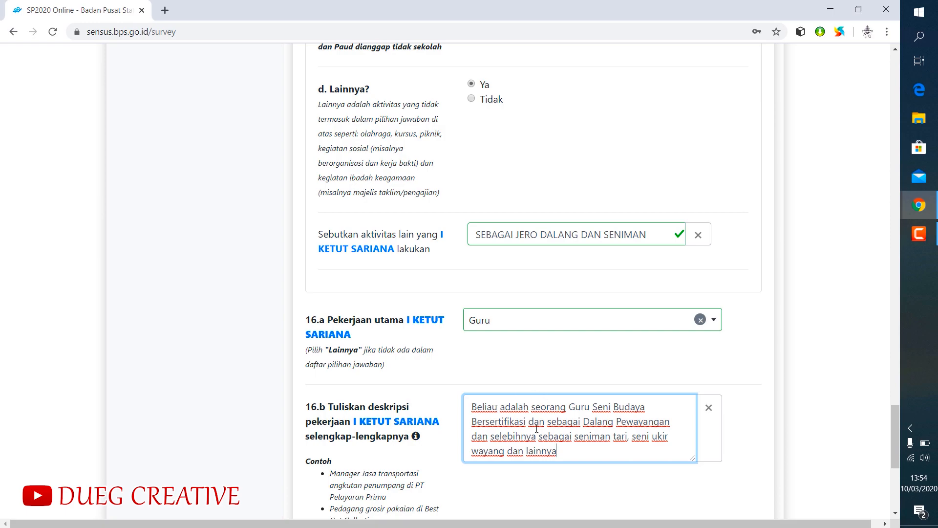
- Set the third member's employment status to Buruh/Karyawan/Pegawai/Pekerja dibayar and continue to the fourth member's form
scroll(528, 428, down, 6)
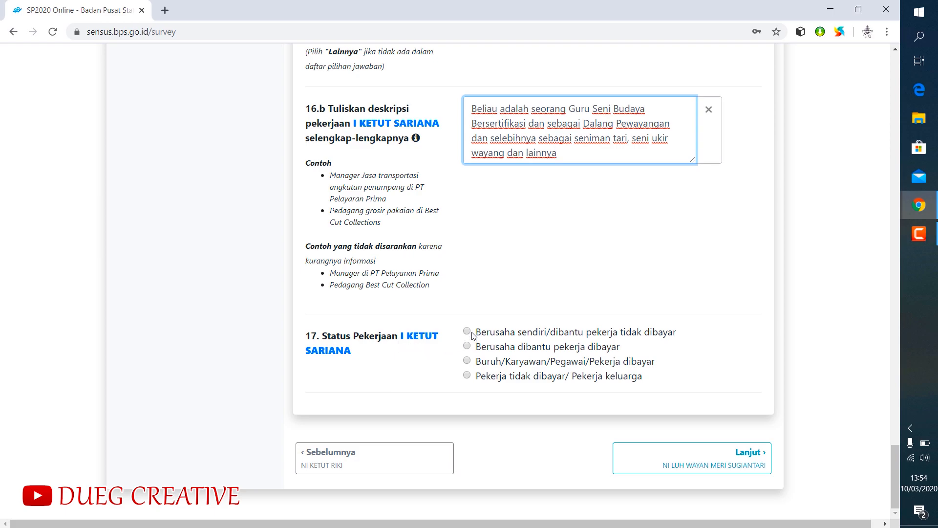
click(467, 362)
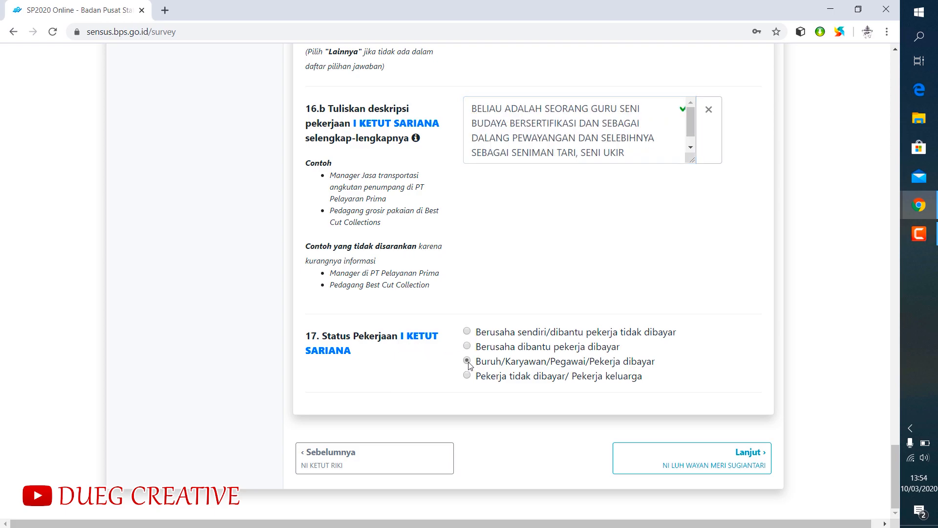
click(728, 464)
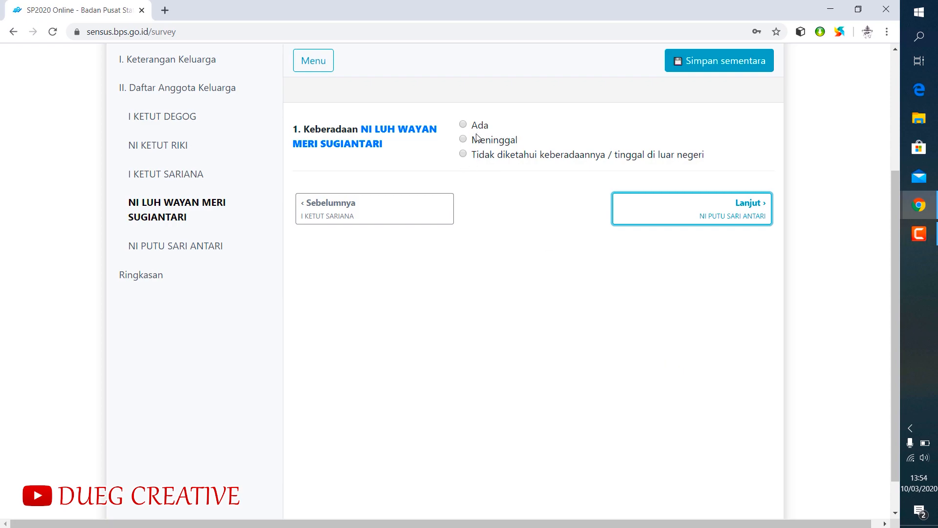
- Mark the fourth member's presence as Ada and set the gender to Perempuan
click(463, 125)
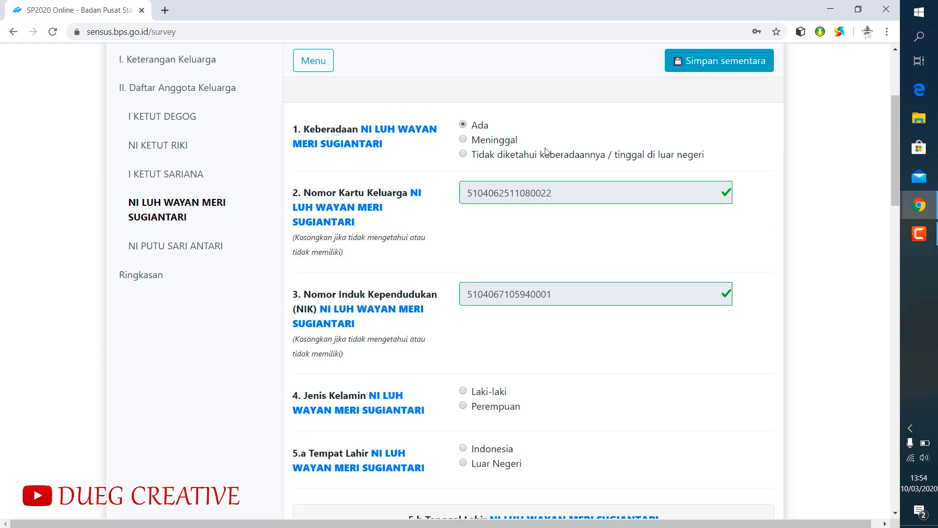
scroll(582, 356, down, 3)
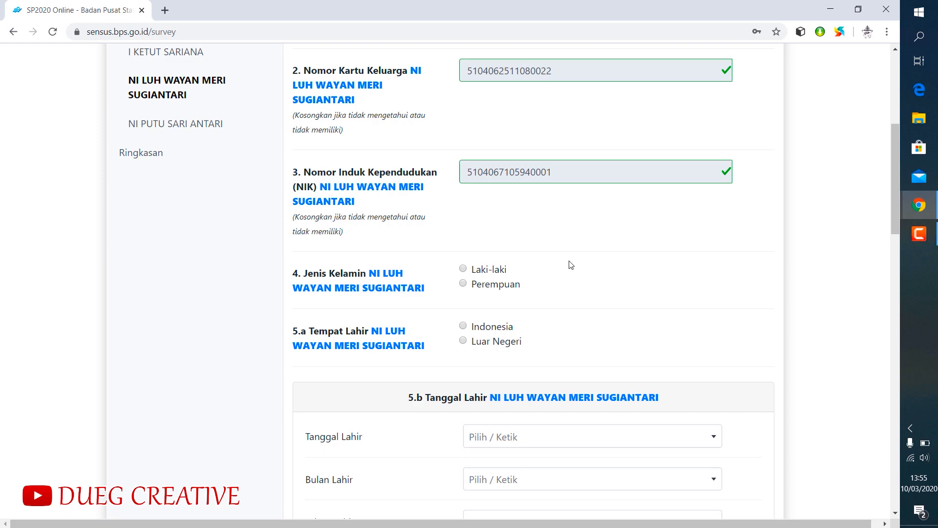
click(463, 283)
- Set the fourth member's birthplace to Indonesia, province BALI, regency KABUPATEN GIANYAR
click(464, 326)
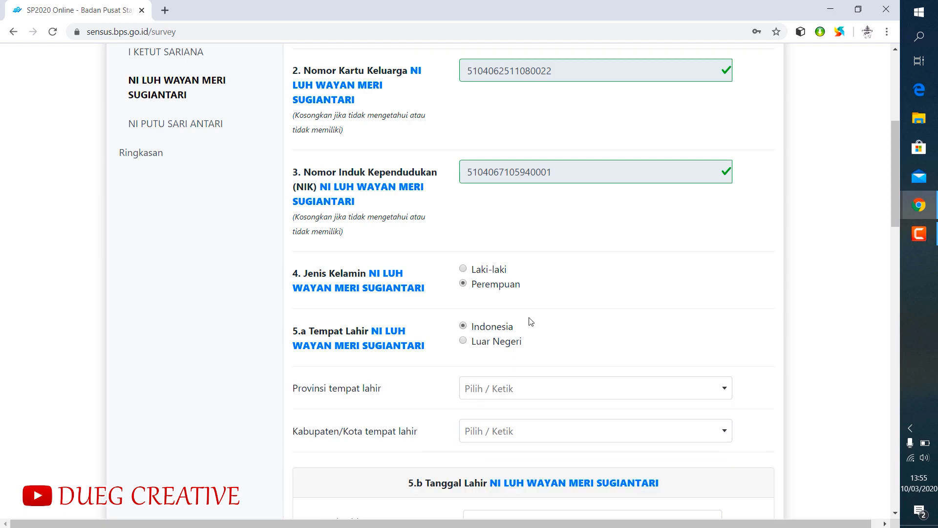
scroll(531, 321, down, 2)
click(496, 268)
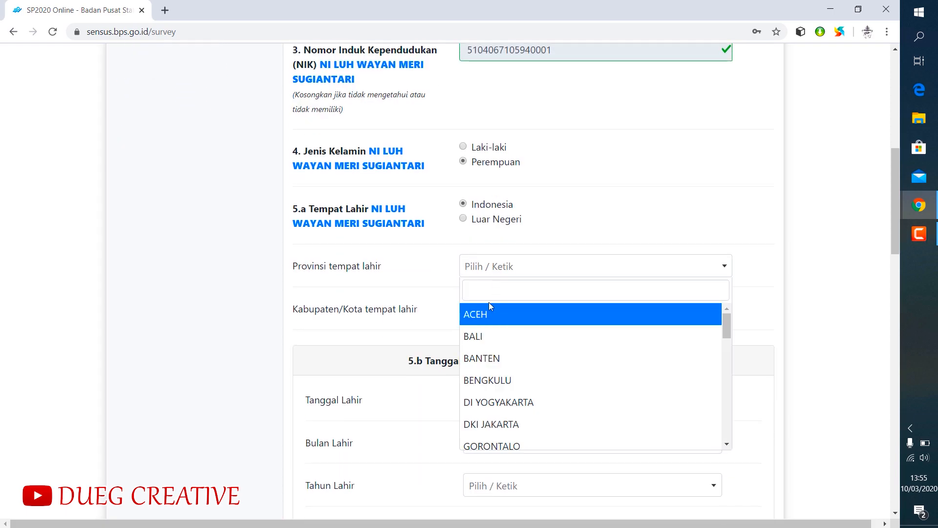
click(476, 336)
click(479, 314)
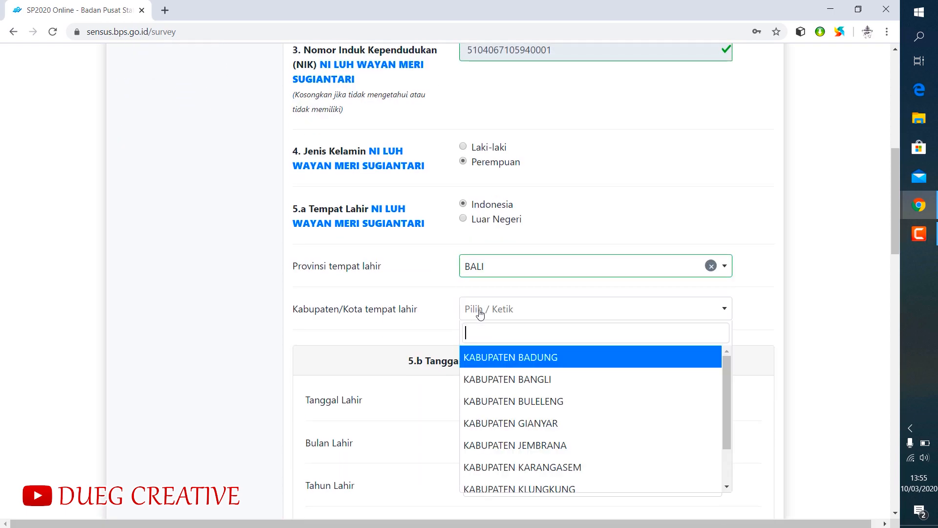
click(511, 424)
- Fill in the day, month and year of the fourth member's date of birth
scroll(409, 412, down, 3)
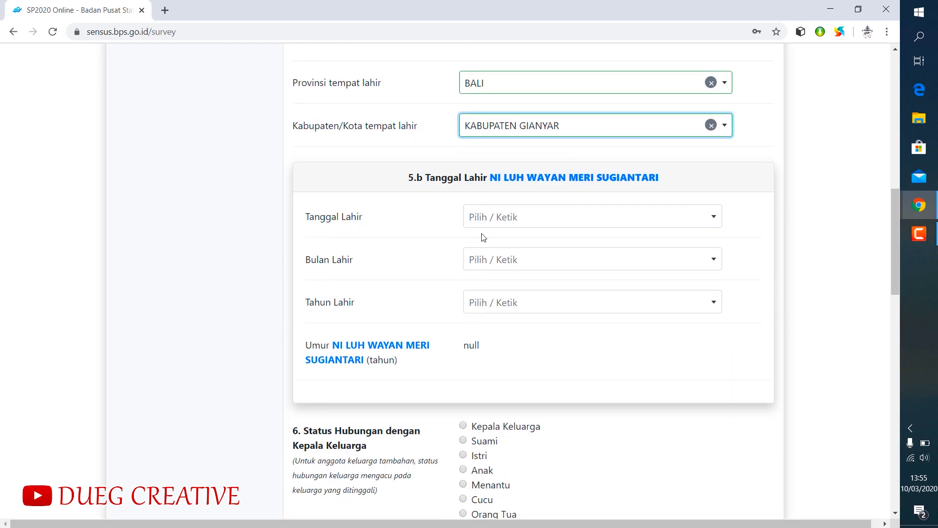
click(482, 220)
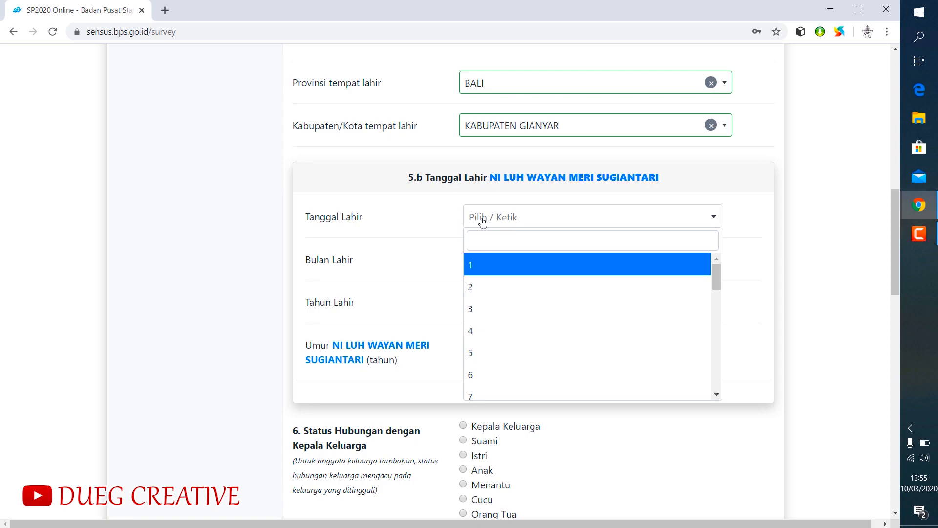
scroll(515, 293, down, 10)
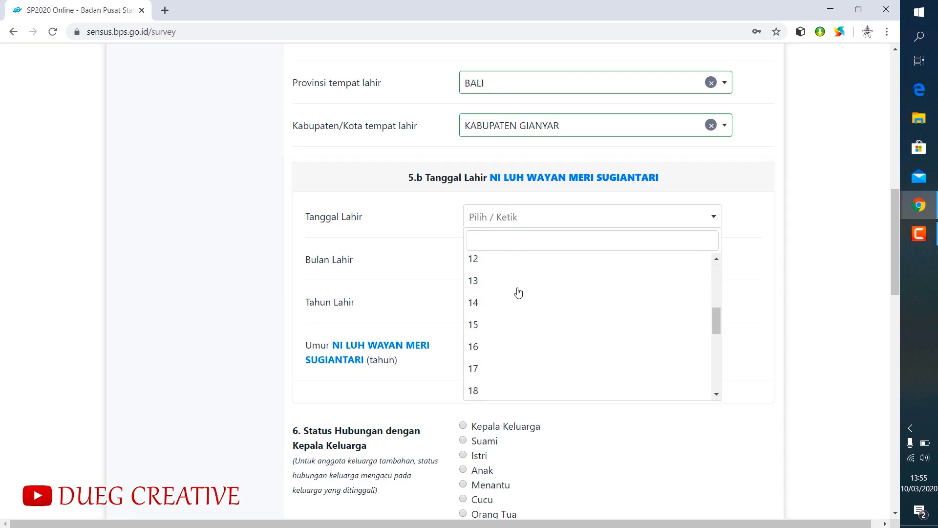
scroll(502, 328, down, 2)
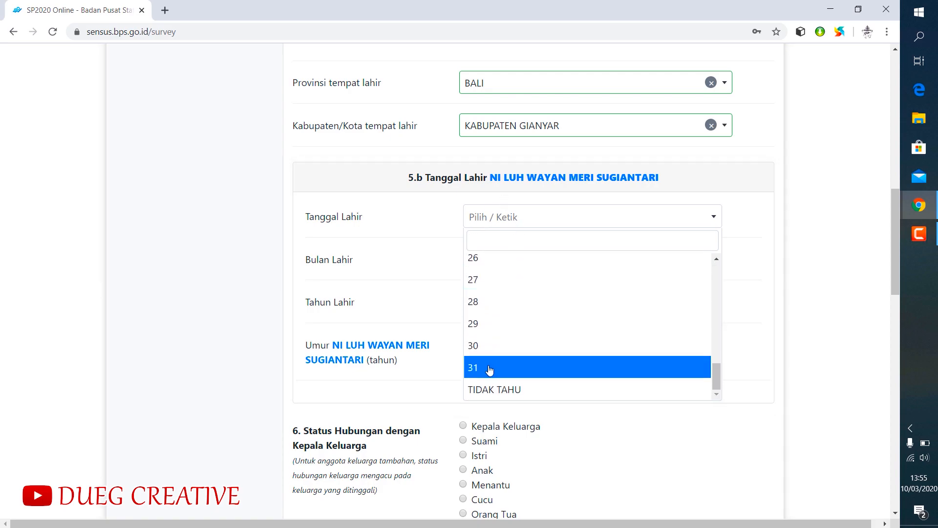
click(489, 367)
click(490, 260)
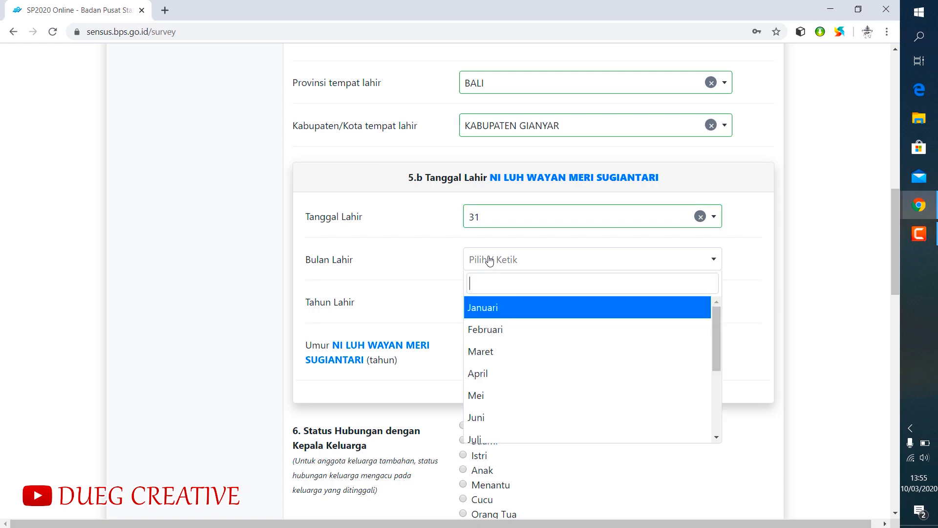
click(488, 393)
click(501, 303)
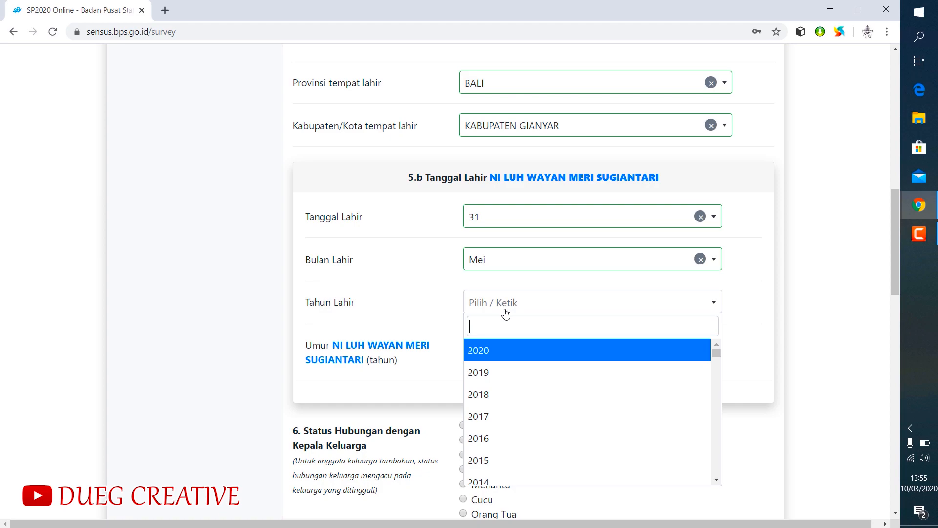
scroll(514, 379, down, 6)
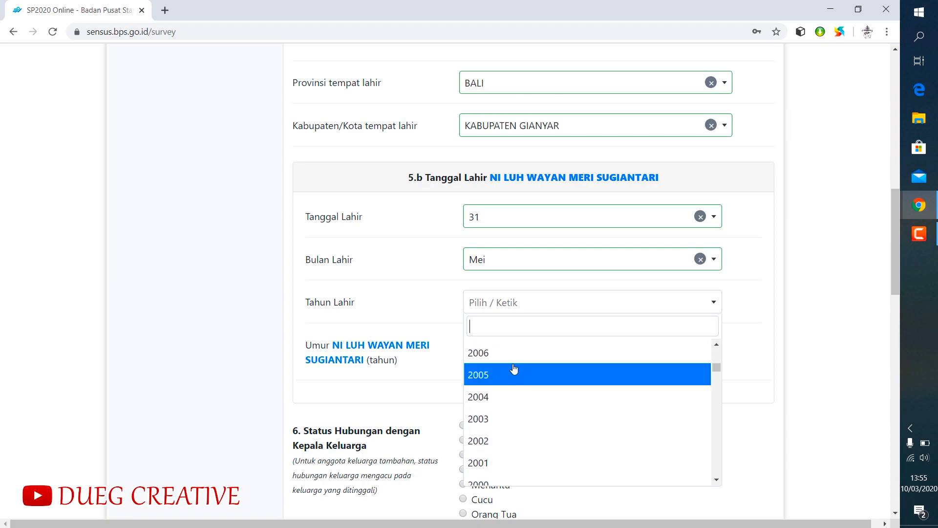
scroll(514, 370, down, 4)
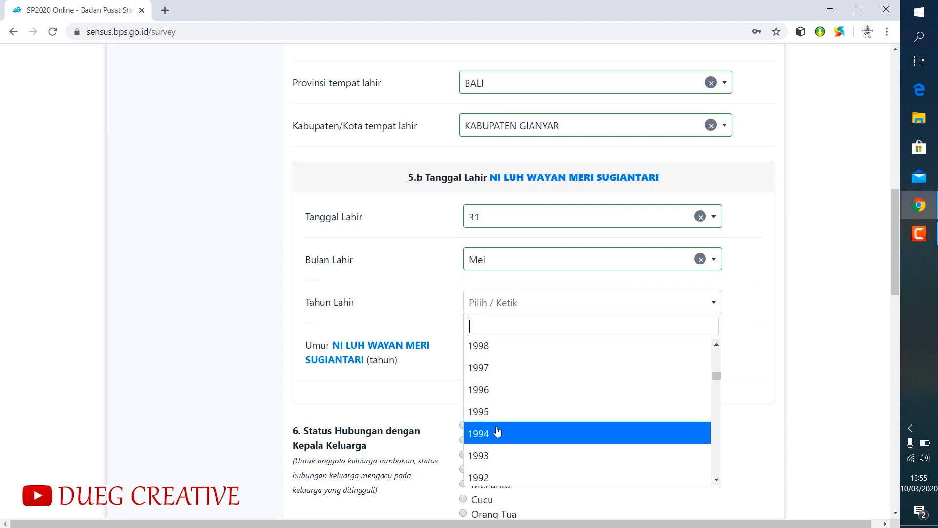
click(498, 429)
- Set the fourth member's relationship to the head of the family to Menantu
scroll(534, 370, down, 2)
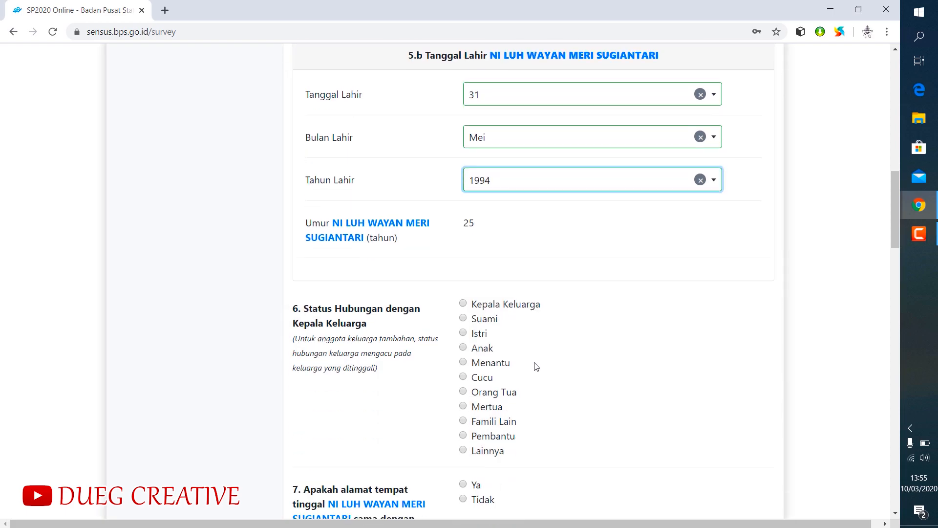
click(468, 363)
scroll(562, 354, down, 4)
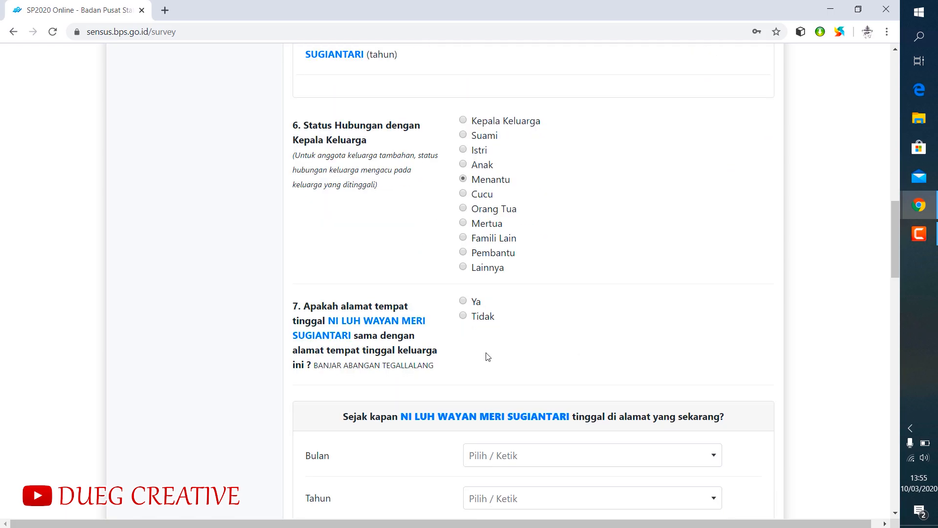
- Mark the fourth member's address as the same as the family's, with residence there since Mei 2014
click(464, 302)
scroll(518, 311, down, 4)
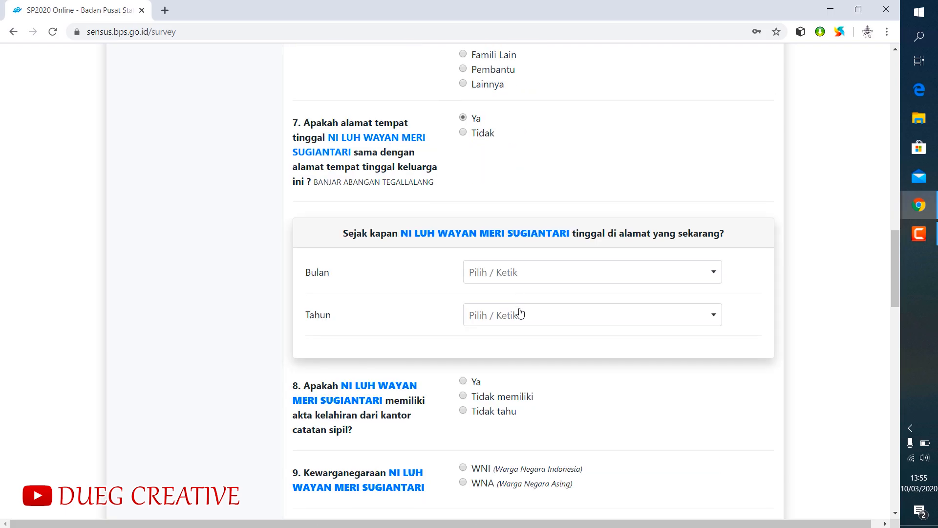
click(499, 277)
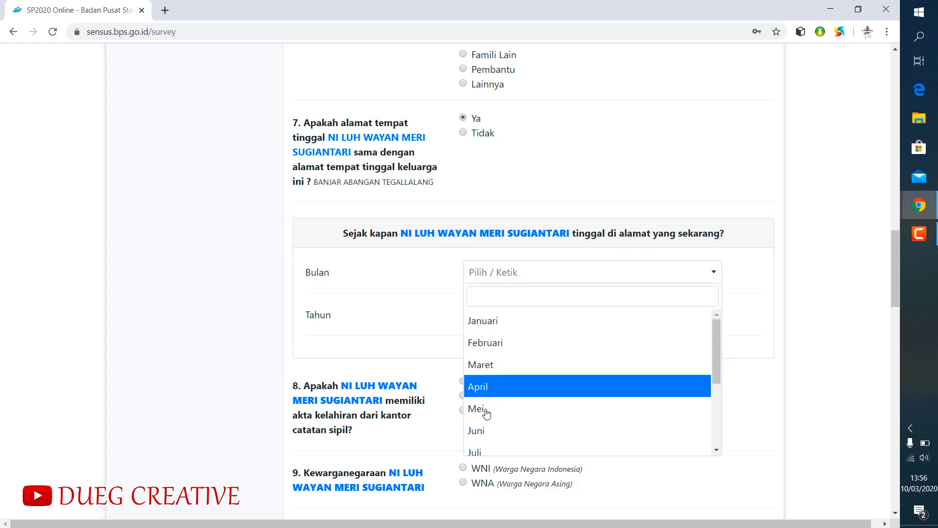
click(498, 408)
click(506, 313)
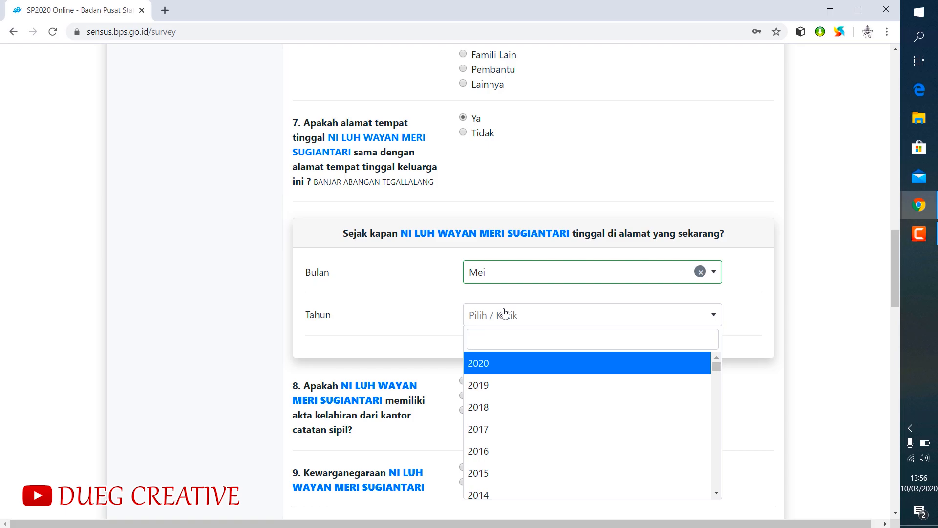
scroll(508, 366, down, 4)
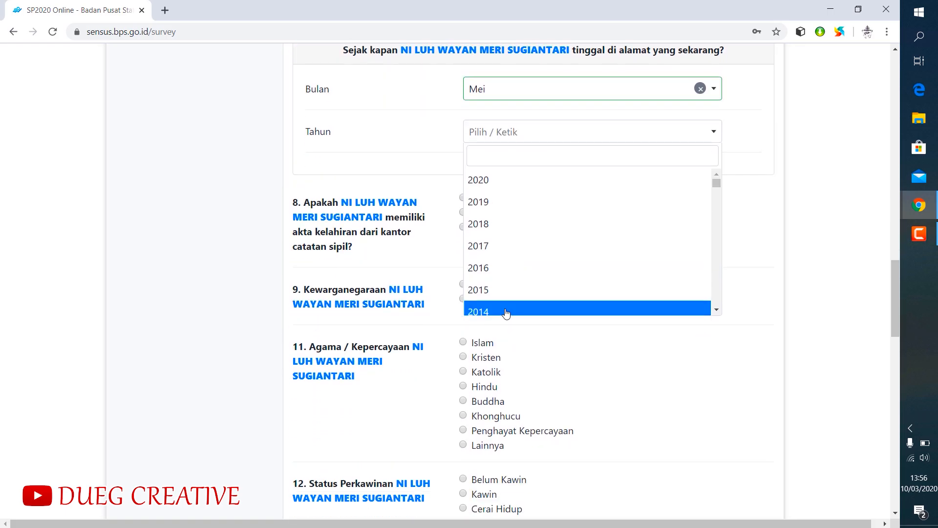
click(509, 310)
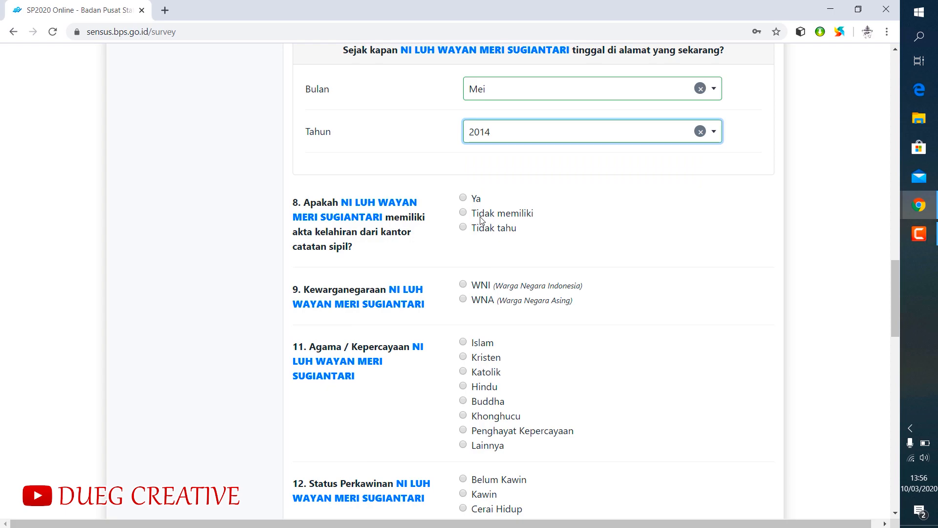
- Answer Ya for the fourth member's birth certificate, and set the citizenship to WNI and the ethnicity to Bali
click(463, 199)
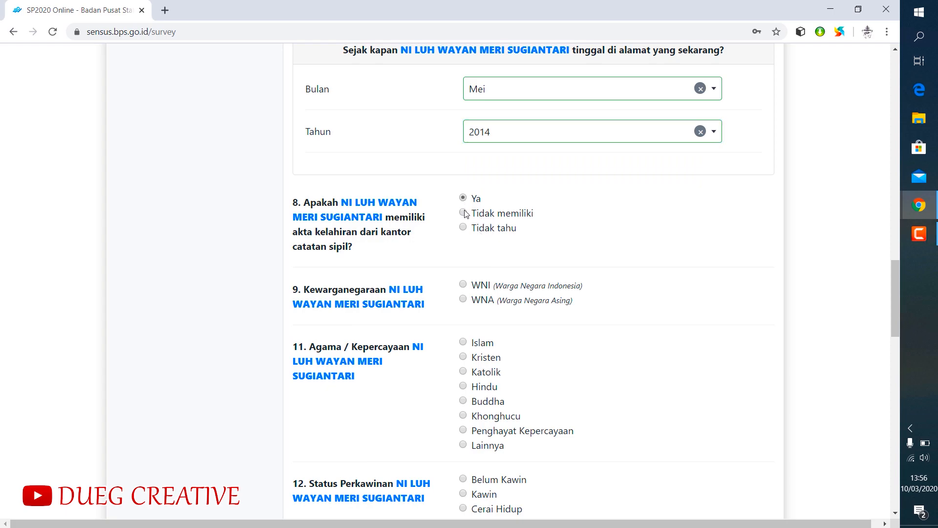
click(463, 285)
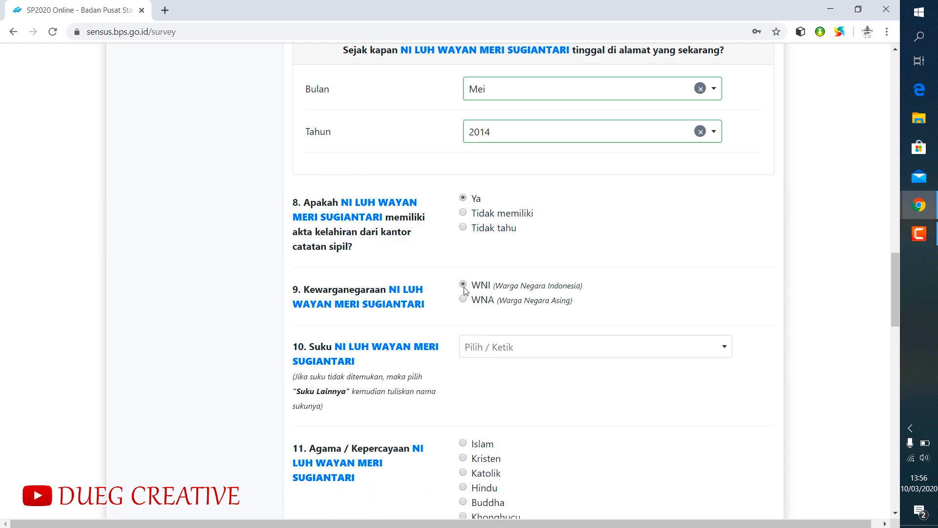
click(489, 351)
text(bali)
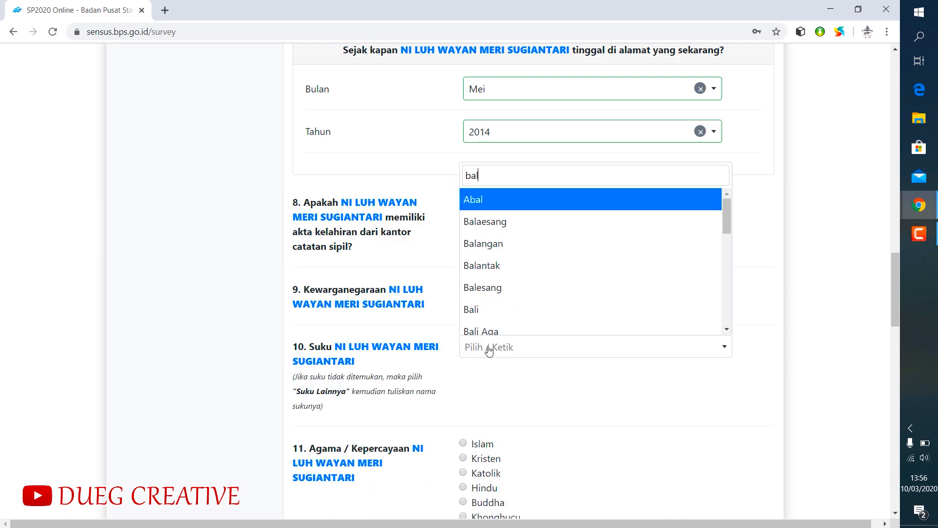
click(467, 199)
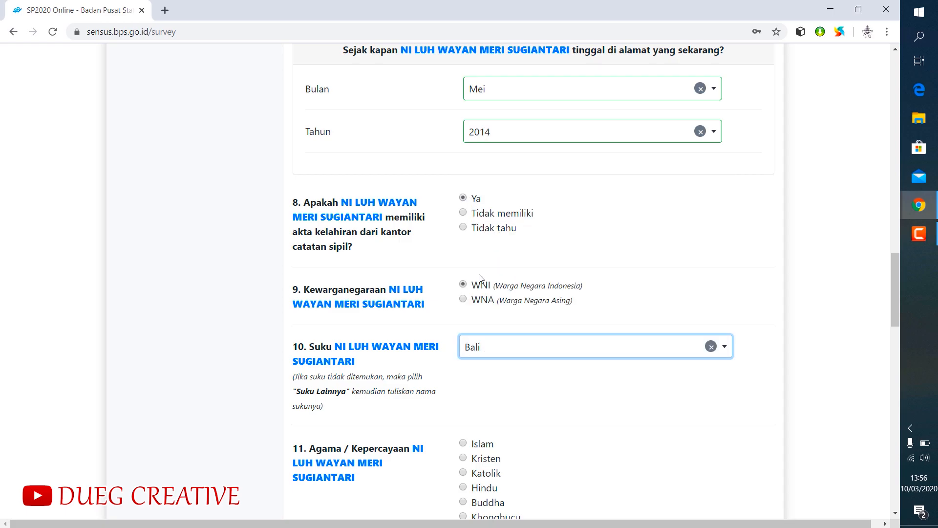
- Set the fourth member's religion to Hindu and marital status to Kawin
scroll(471, 342, down, 3)
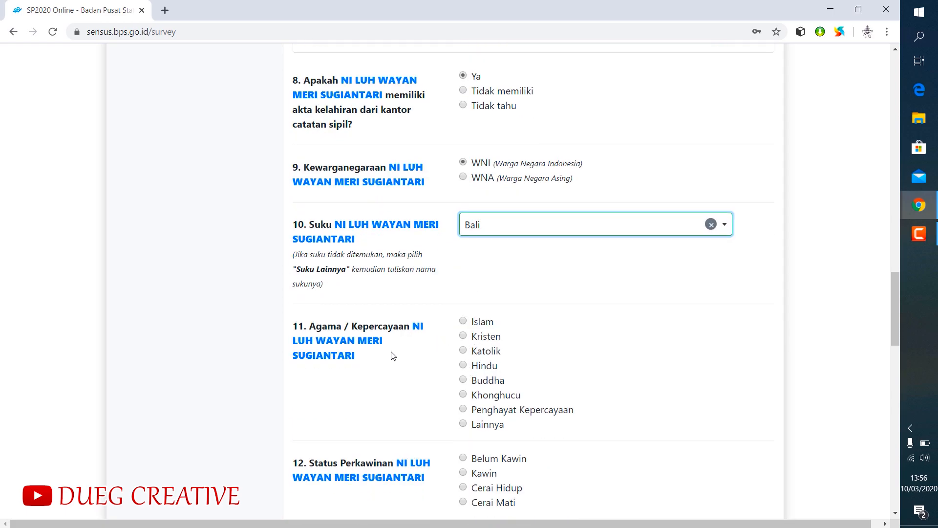
click(464, 365)
scroll(548, 341, down, 3)
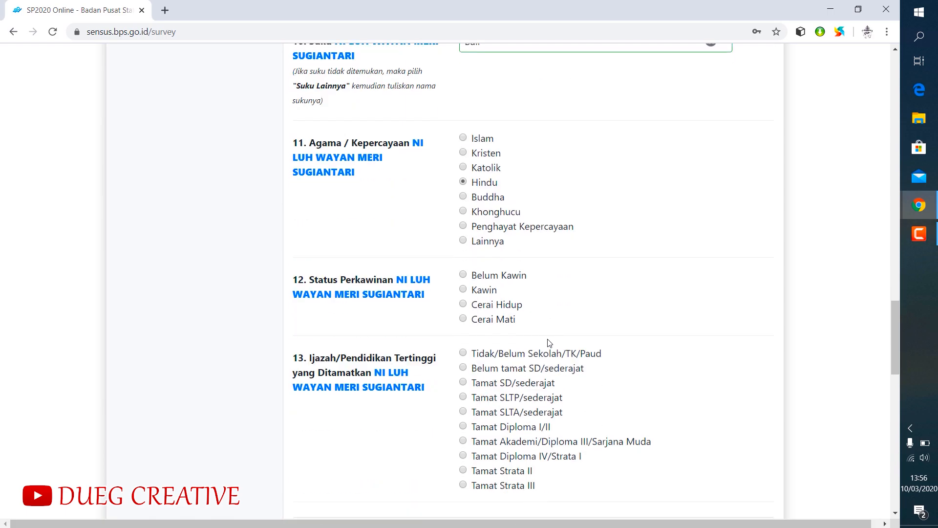
click(463, 290)
- Enter the fourth member's marriage certificate number and set the highest education completed to Tamat SLTA/sederajat
scroll(579, 290, down, 2)
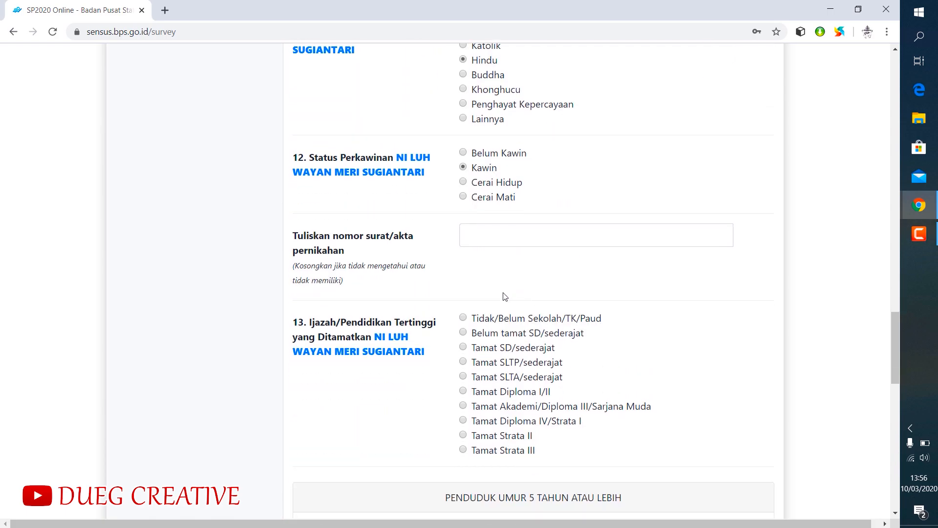
click(474, 234)
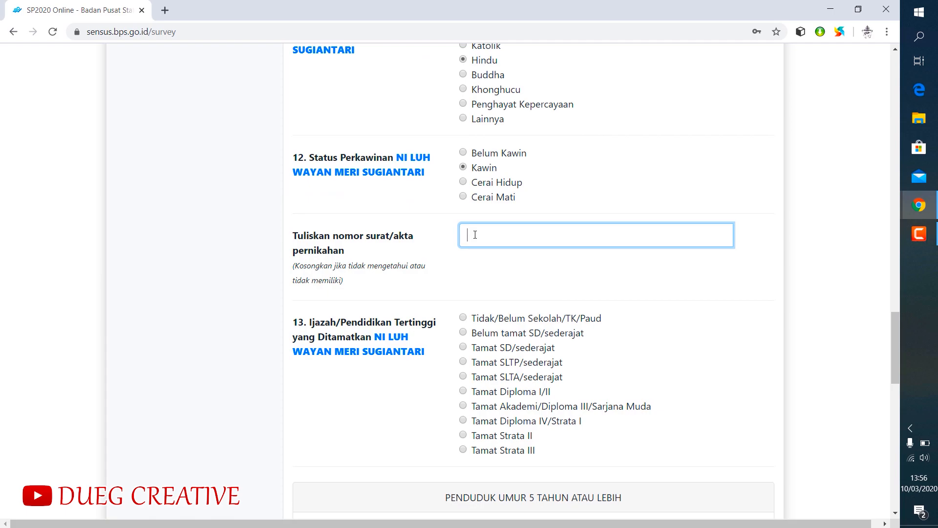
right_click(482, 235)
click(474, 234)
click(465, 377)
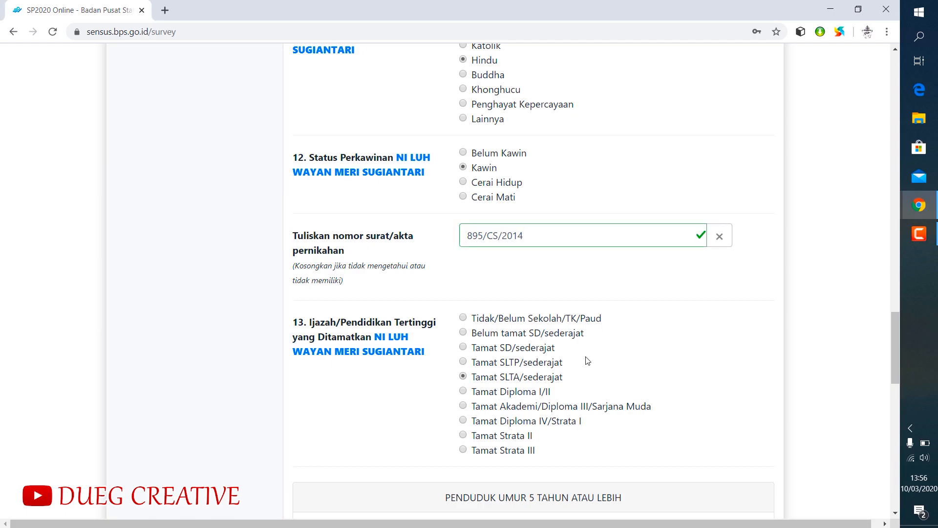
- Answer Ya for the fourth member's ability to speak Indonesian and for the activities Bekerja and Mengurus rumah tangga
scroll(587, 361, down, 3)
scroll(547, 340, down, 3)
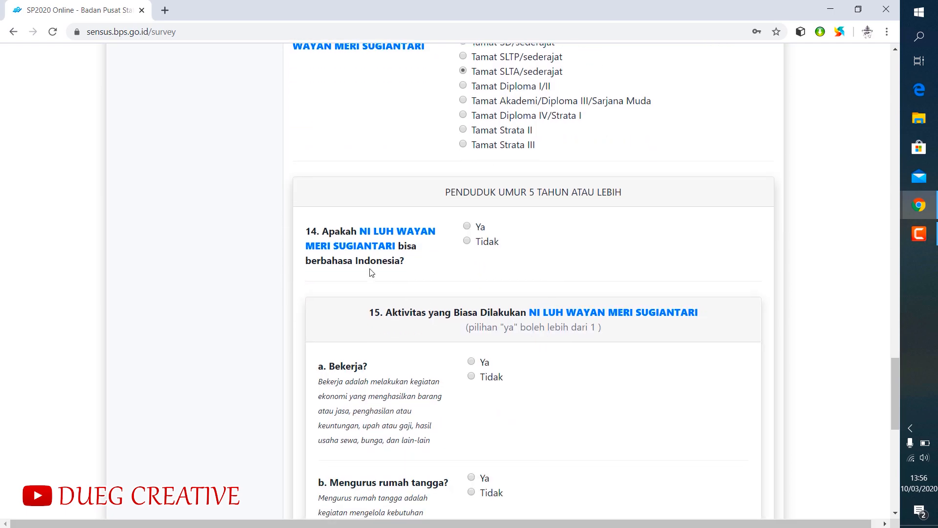
click(467, 227)
scroll(475, 373, down, 3)
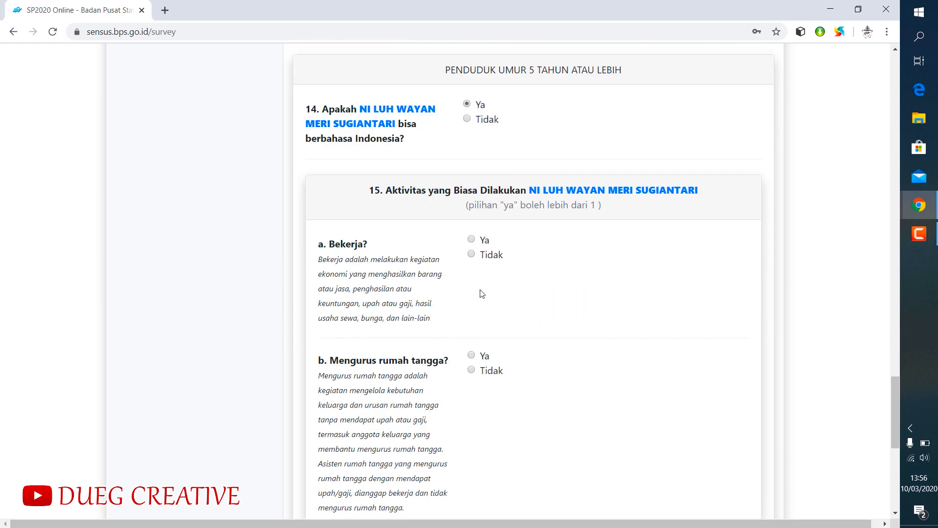
click(471, 240)
click(471, 355)
- Answer Tidak for the fourth member's activities Sekolah/Kuliah and Lainnya
scroll(560, 335, down, 1)
scroll(560, 336, down, 3)
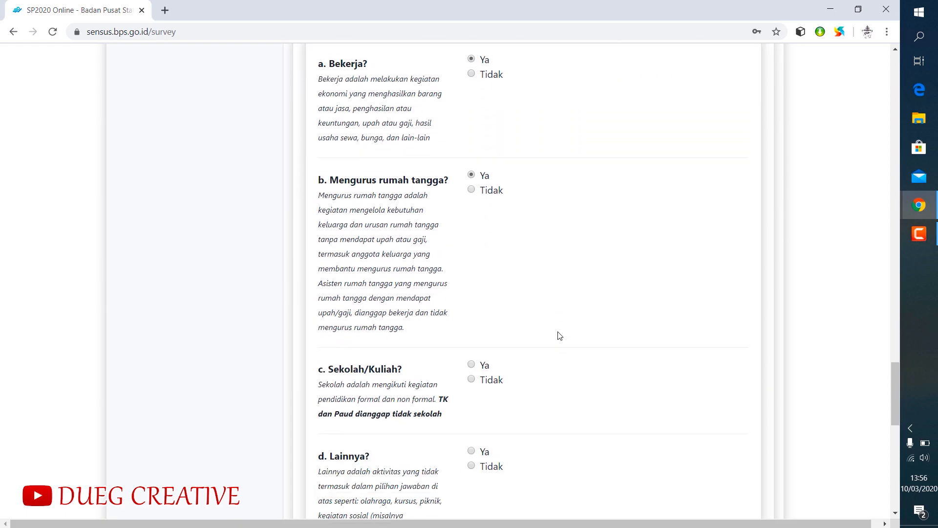
click(471, 376)
scroll(555, 360, down, 3)
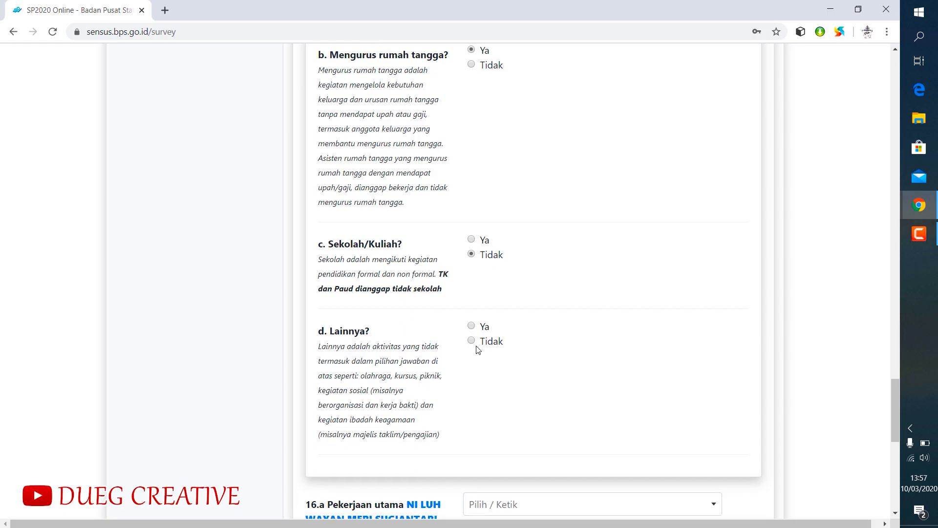
click(471, 340)
- Find and choose Tenaga Tata Usaha as the fourth member's main occupation
scroll(559, 327, down, 4)
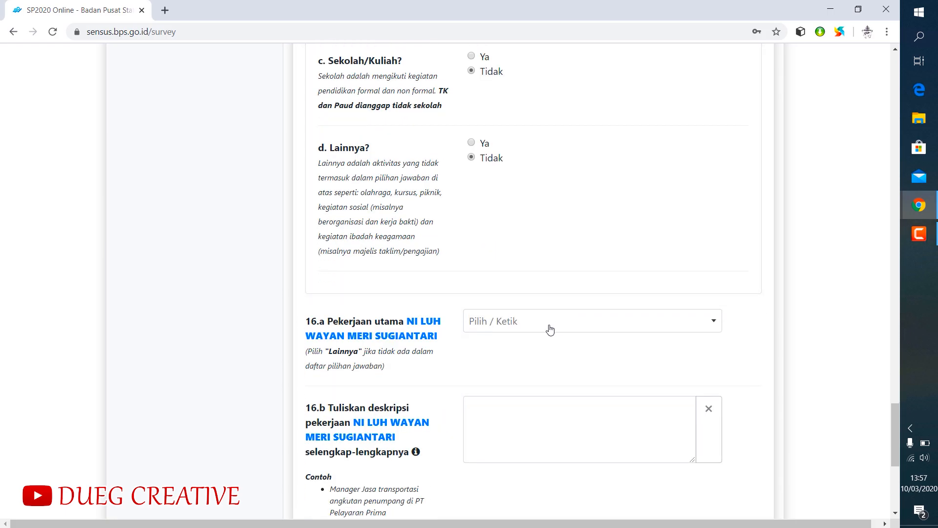
click(548, 328)
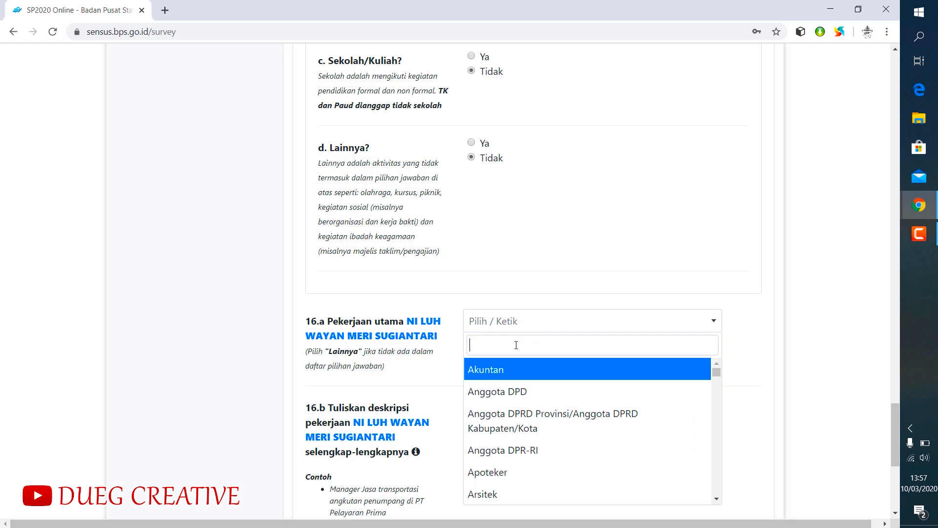
text(TU)
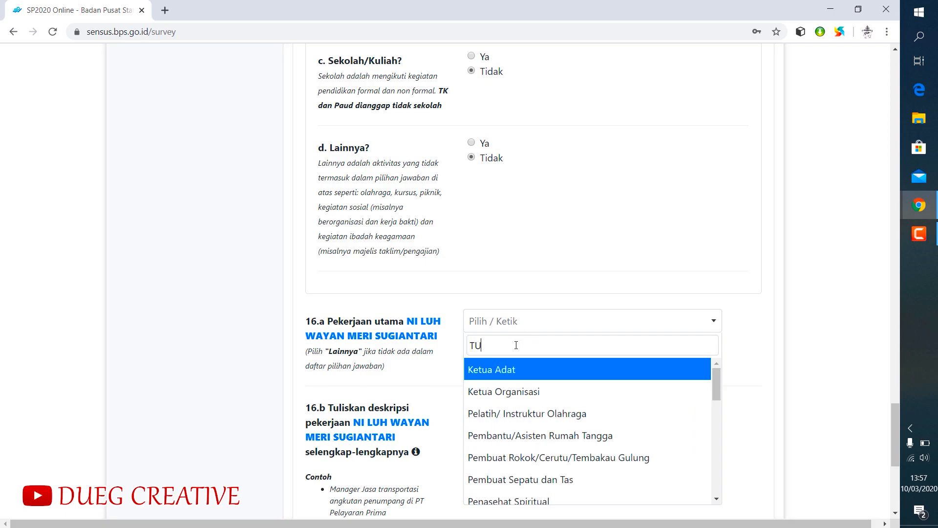
key(BackSpace)
key(BackSpace)
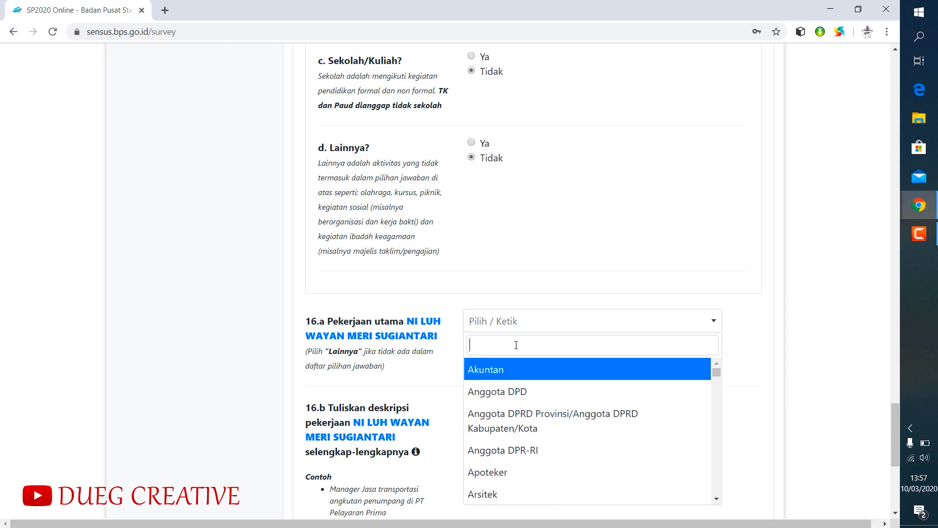
text(Tata)
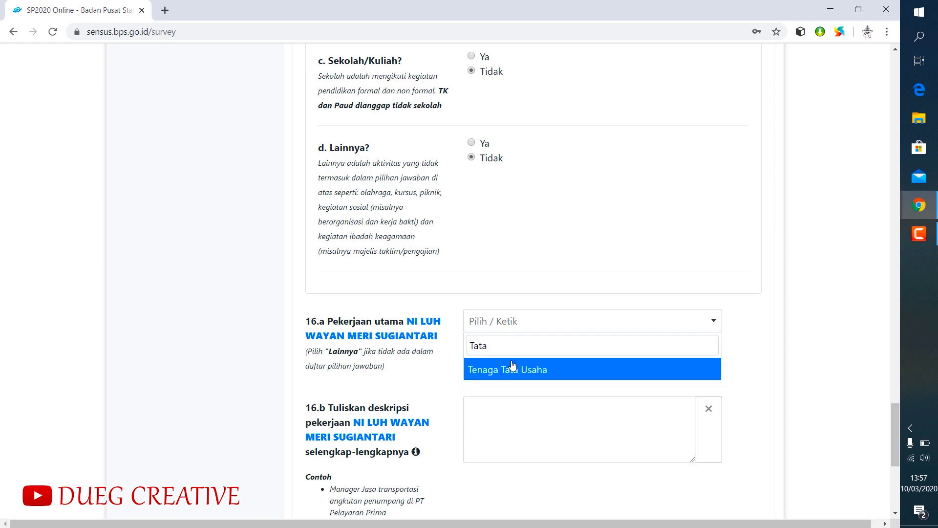
click(511, 371)
- Enter the fourth member's job description: "Beliau adalah seorang ibu rumah tangga dan seorang tenaga tata usaha di smp negeri 3 Tegallalang"
click(488, 411)
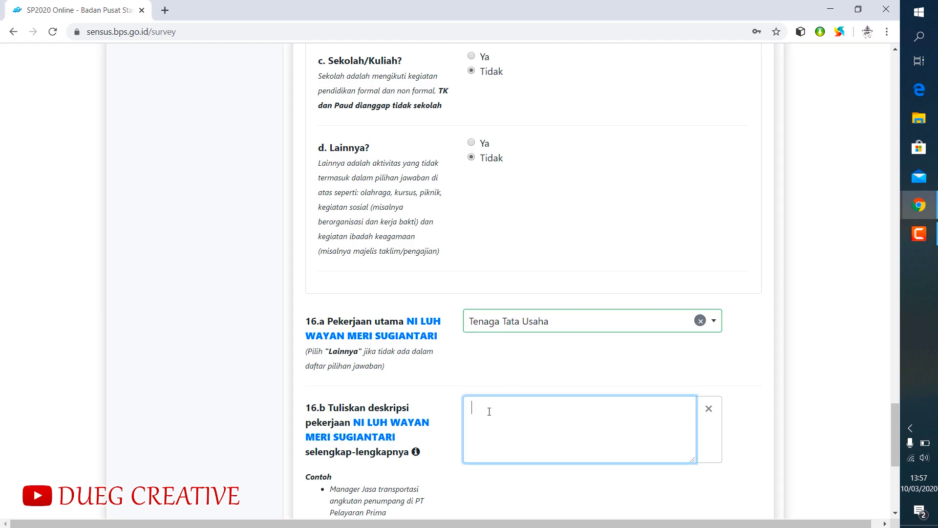
text(Beliau adalah seorang ibu rumah )
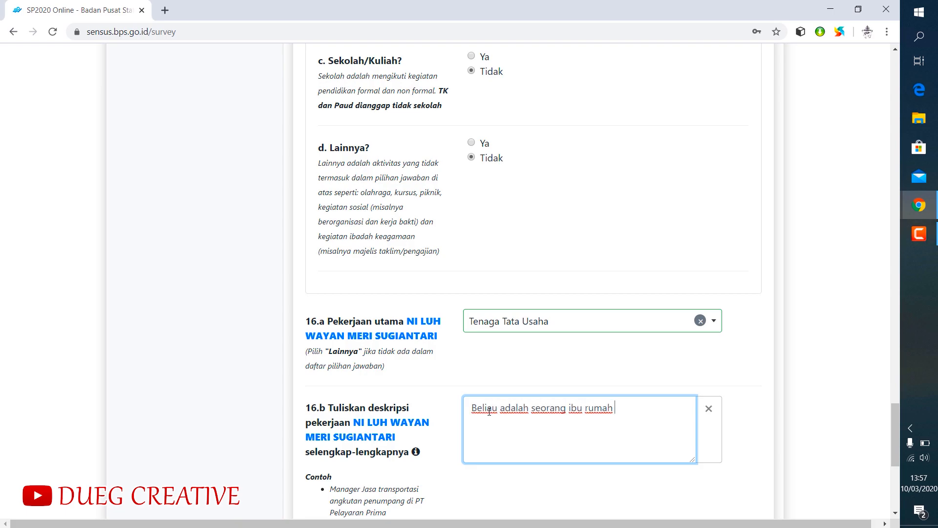
text(tangga dan seorang )
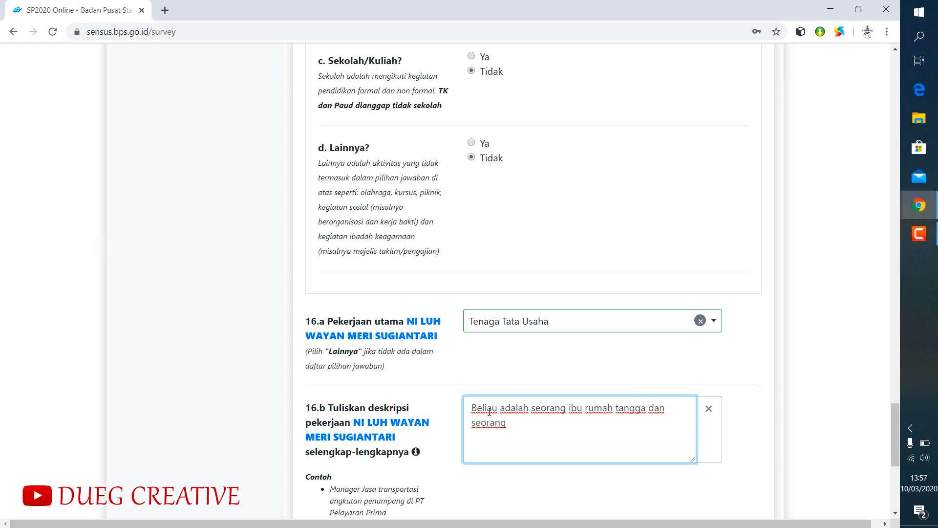
text(tenaga tata usaha di smp negeri )
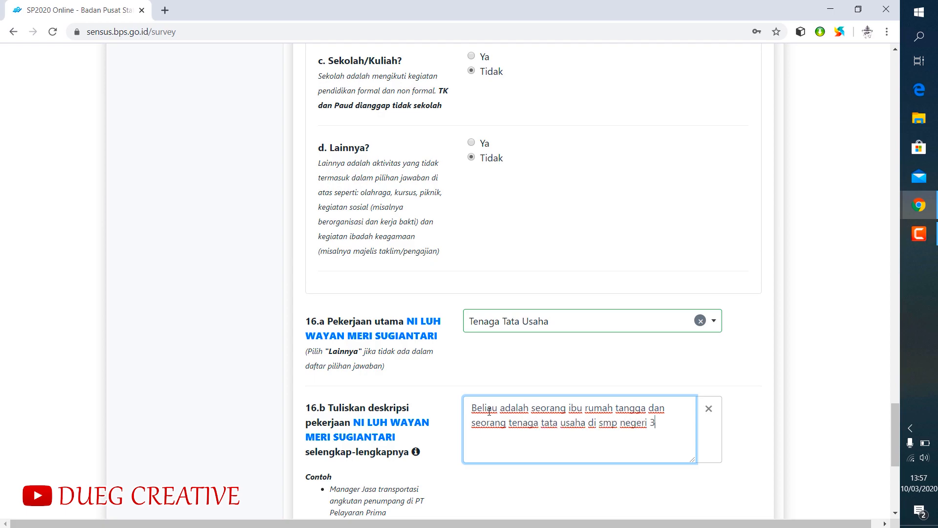
text(3 Tegallalang)
- Set the fourth member's employment status to Buruh/Karyawan/Pegawai/Pekerja dibayar and continue to the fifth member's form
scroll(500, 416, down, 3)
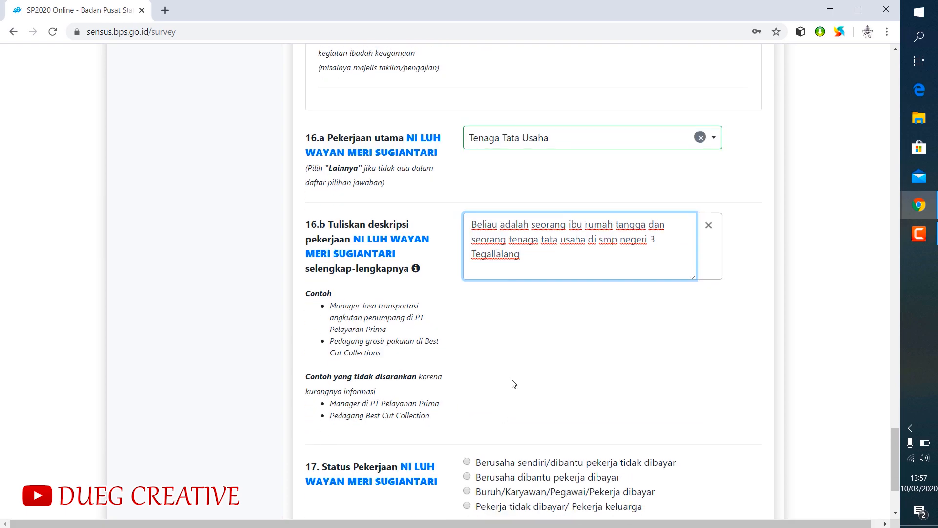
scroll(513, 382, down, 3)
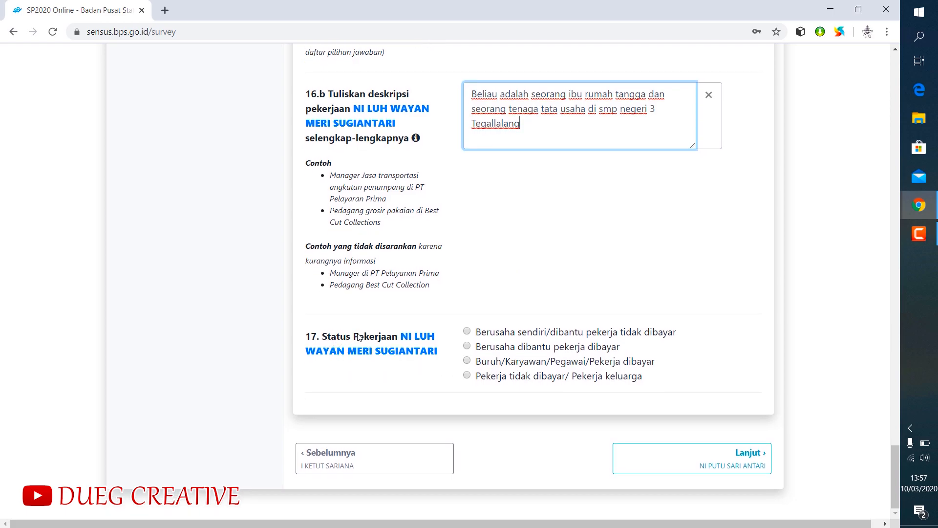
click(467, 361)
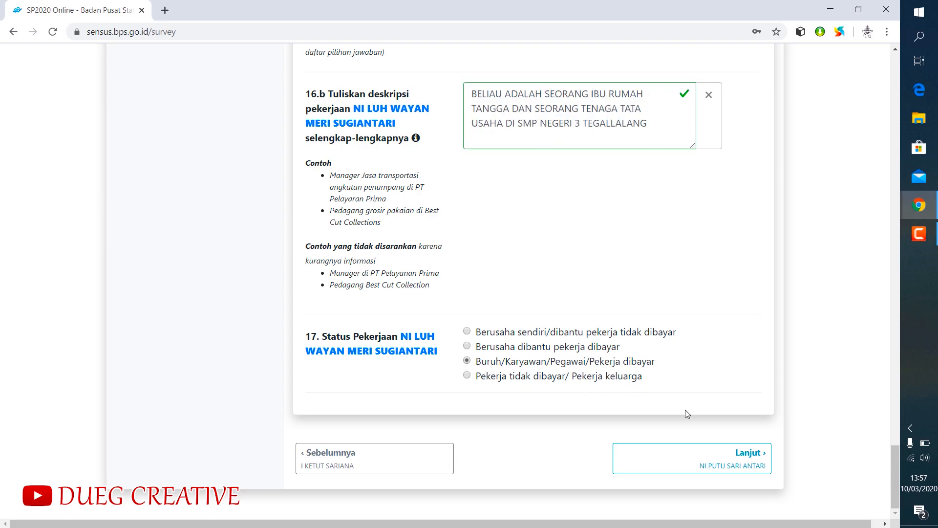
click(717, 464)
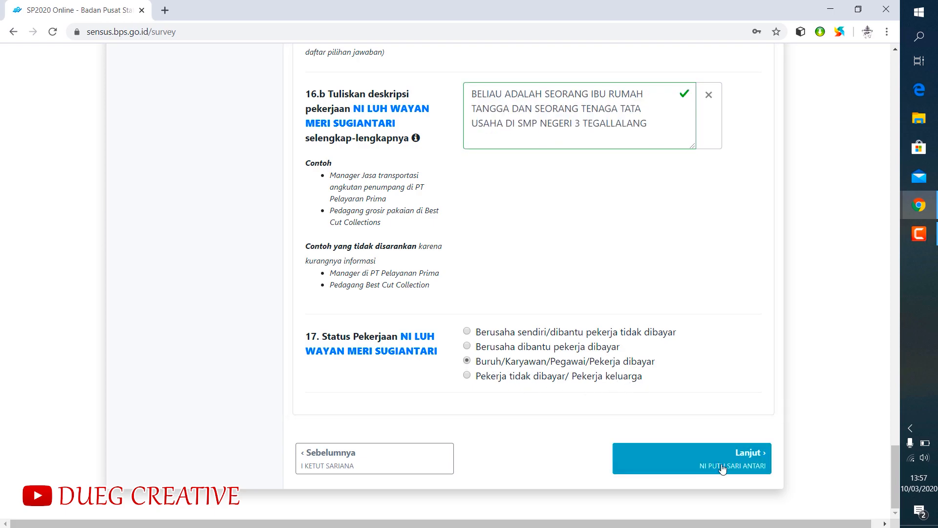
click(730, 463)
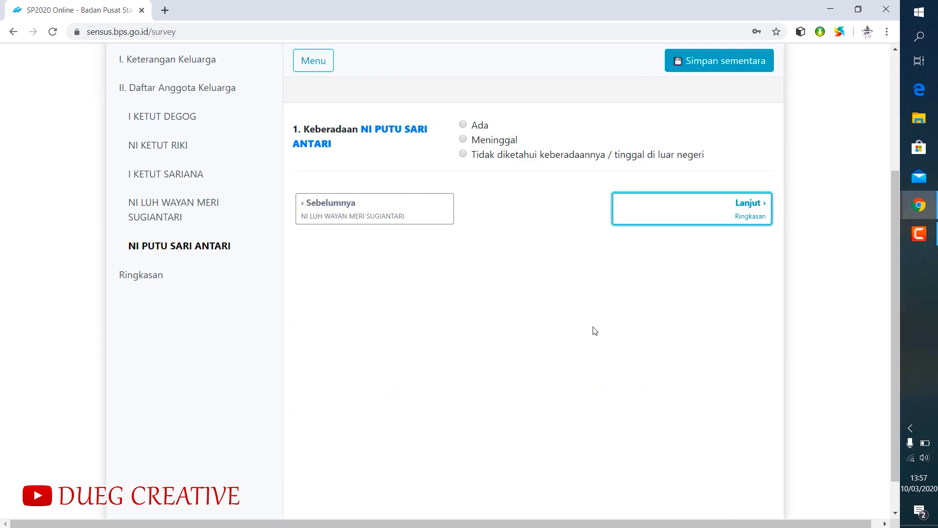
- Mark the fifth member's presence as Ada and set the gender to Perempuan
click(462, 125)
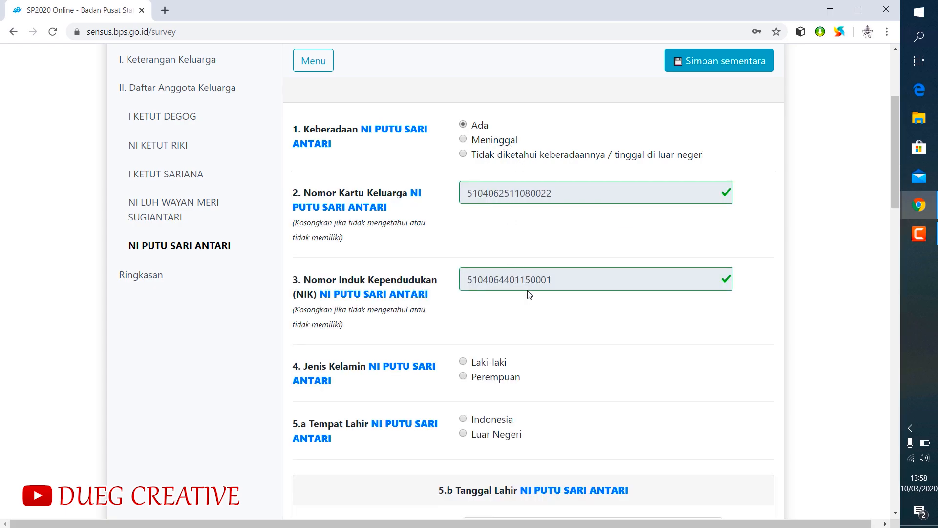
scroll(526, 283, down, 2)
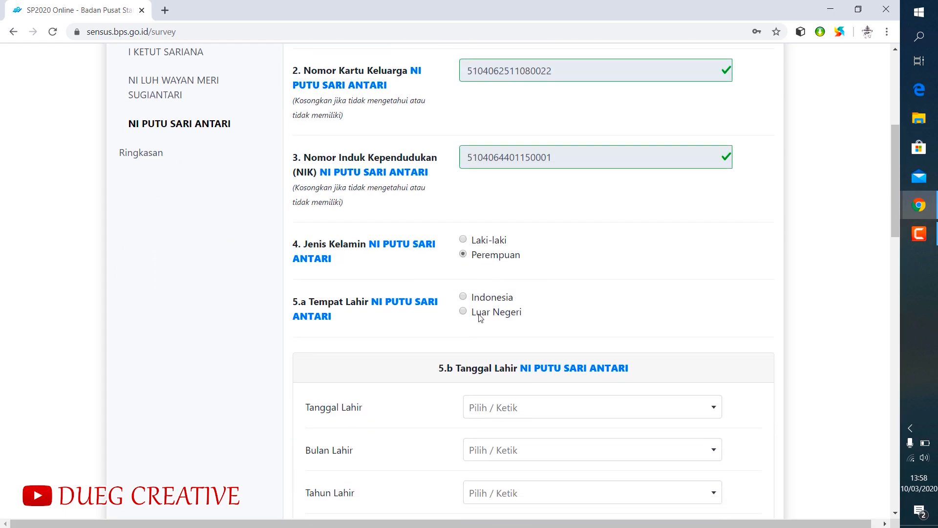
- Set the fifth member's place of birth to Indonesia, province BALI, regency KABUPATEN GIANYAR
click(465, 298)
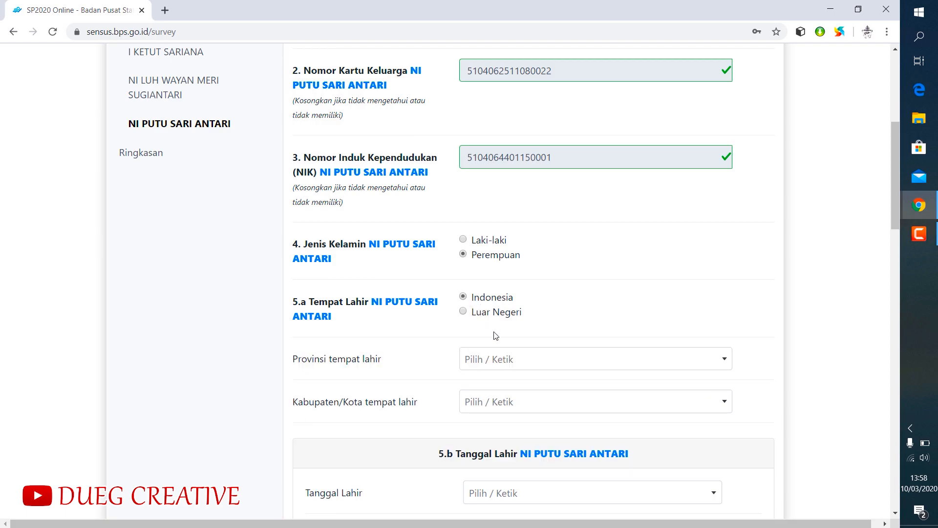
click(481, 359)
click(474, 234)
click(479, 401)
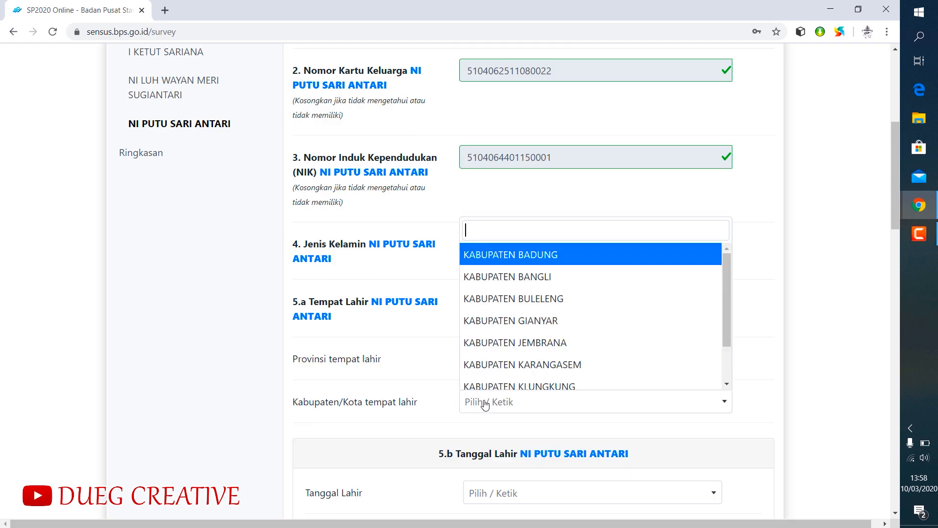
click(494, 321)
- Fill in the day, month and year of the fifth member's date of birth
scroll(494, 323, down, 3)
click(493, 313)
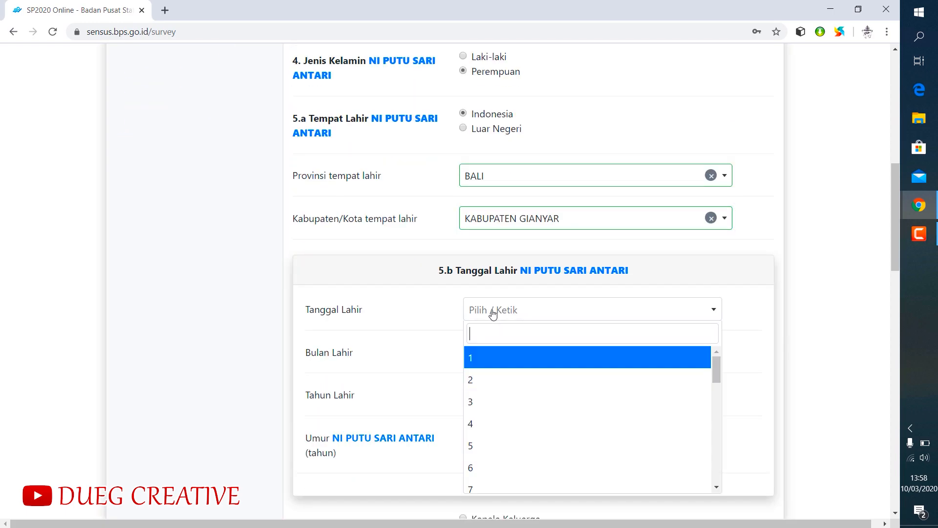
click(499, 424)
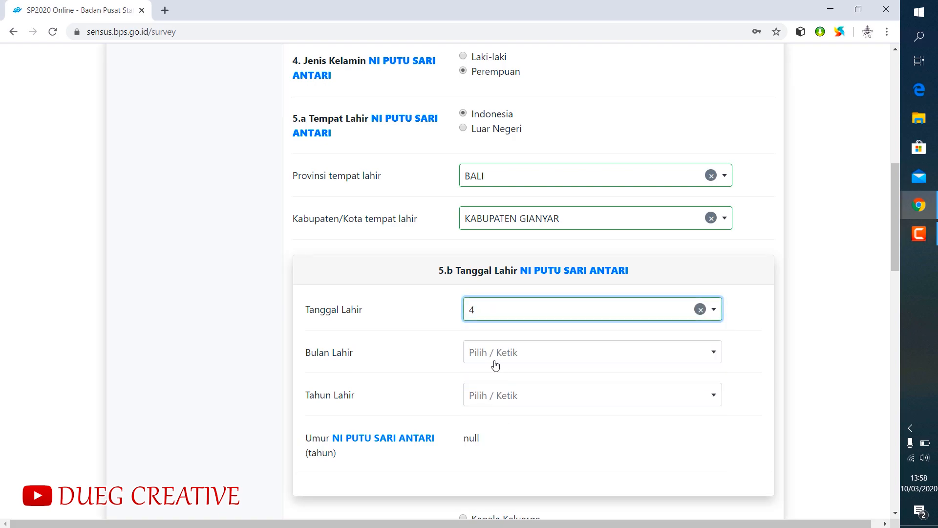
click(493, 356)
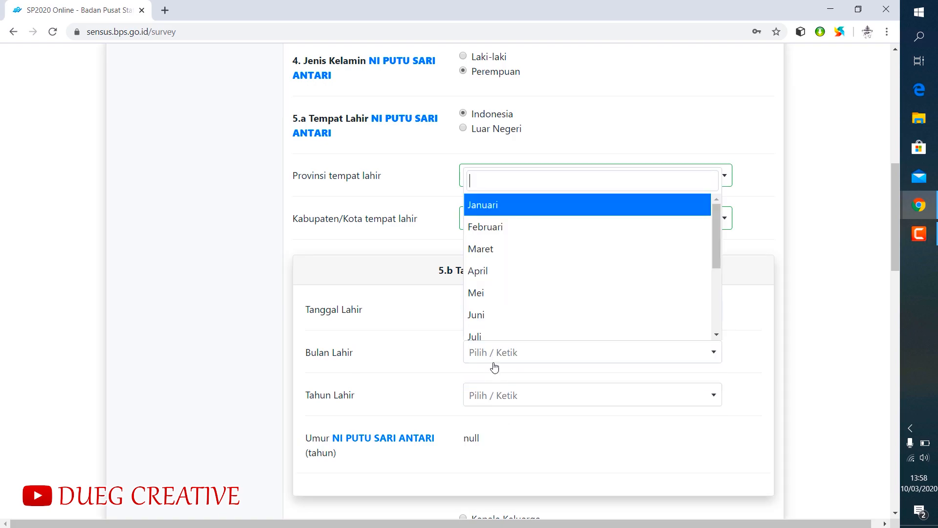
click(490, 208)
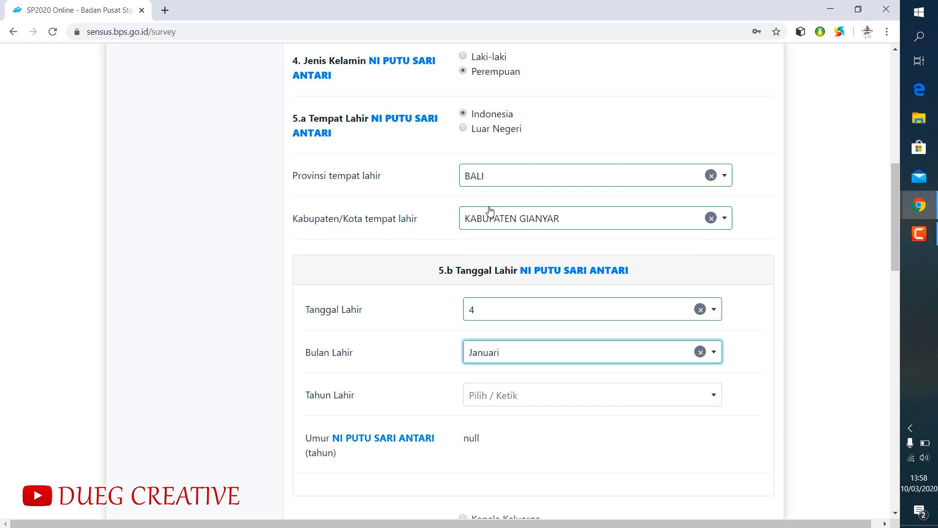
click(495, 399)
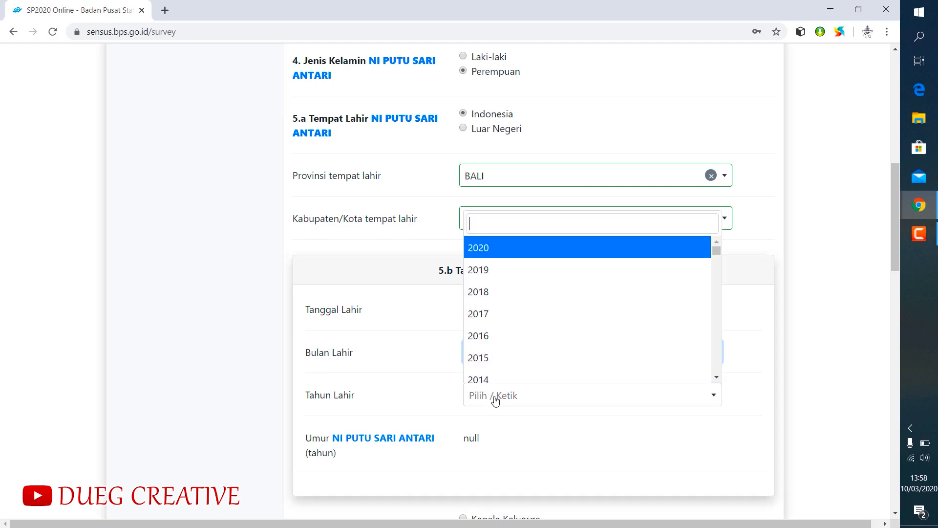
click(502, 359)
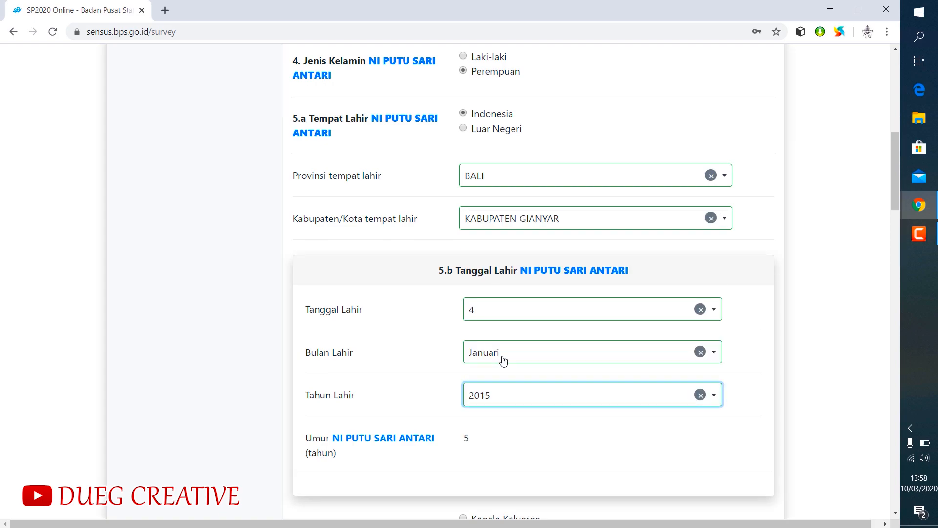
- Set the fifth member's relationship to the family head to Cucu and answer Ya to living at the family's address
scroll(501, 420, down, 3)
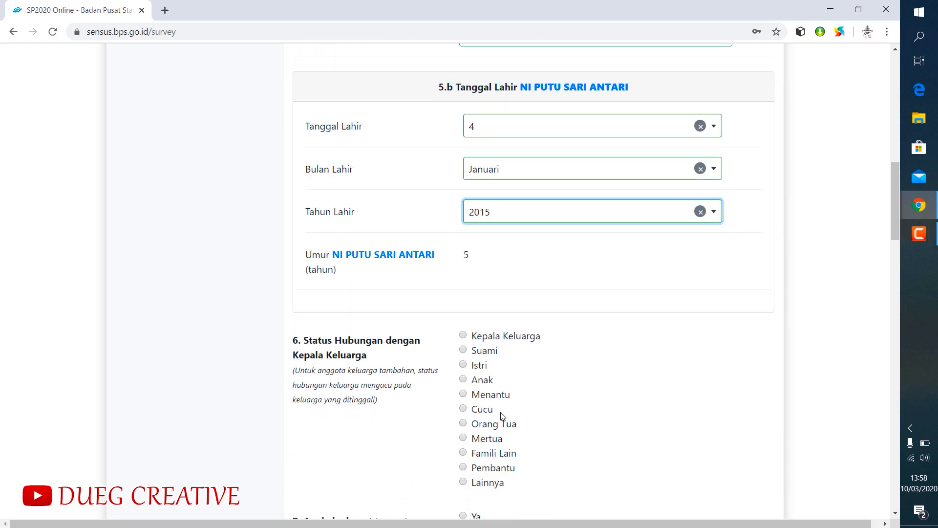
scroll(500, 412, down, 2)
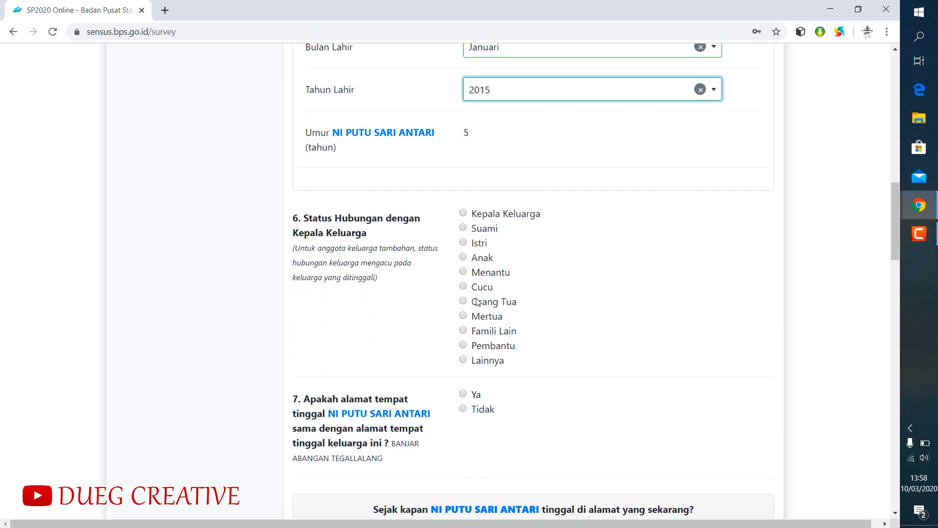
click(463, 286)
scroll(556, 342, down, 2)
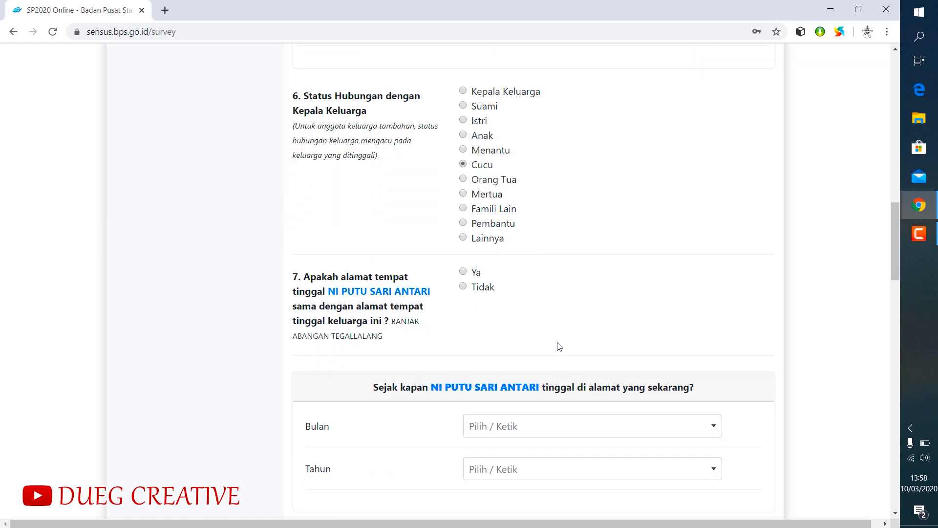
click(463, 272)
- Set the fifth member's residence at the current address as starting in Januari 2015
scroll(579, 314, down, 4)
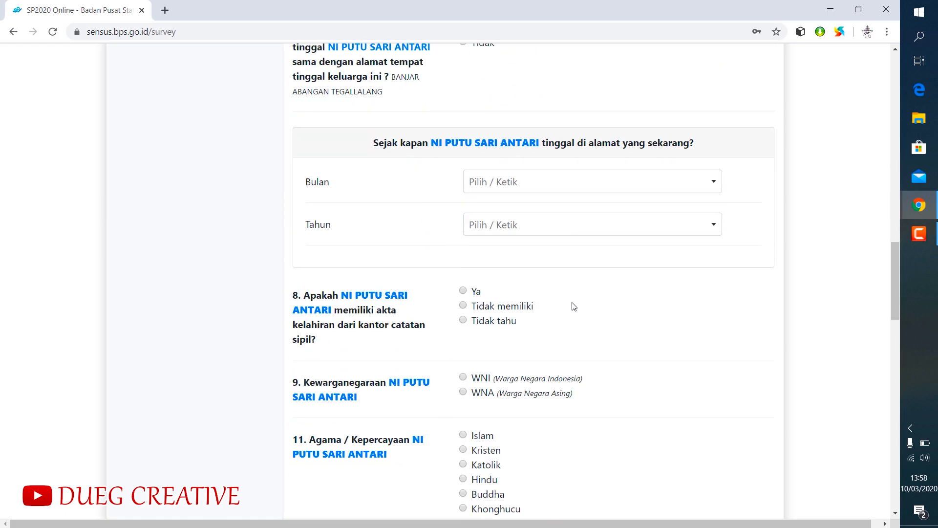
click(523, 184)
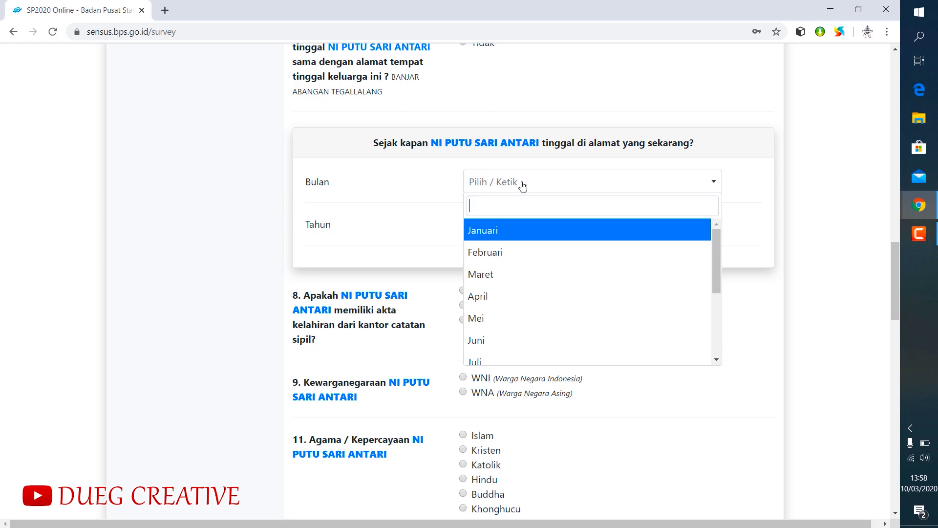
click(498, 229)
click(496, 229)
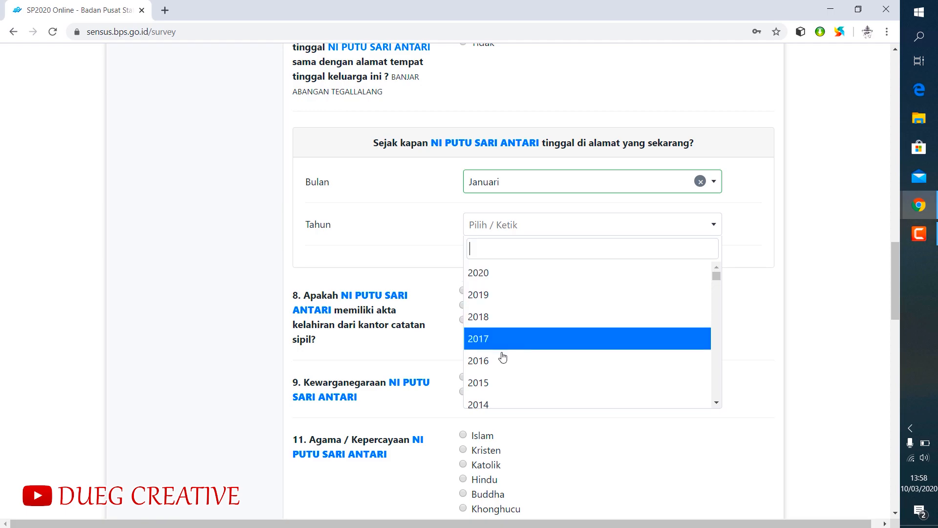
click(497, 383)
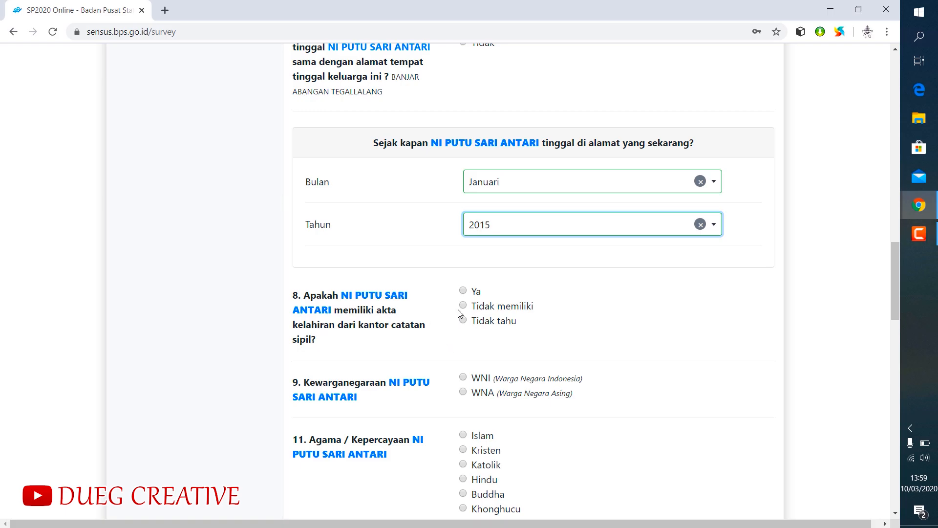
- Answer Ya to the fifth member having a birth certificate and set the citizenship to WNI
click(463, 292)
scroll(460, 338, down, 2)
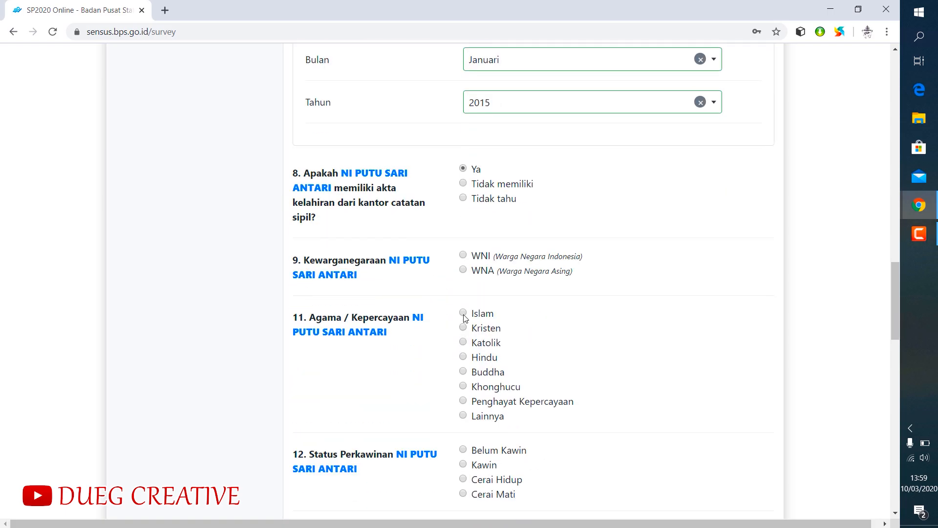
click(462, 255)
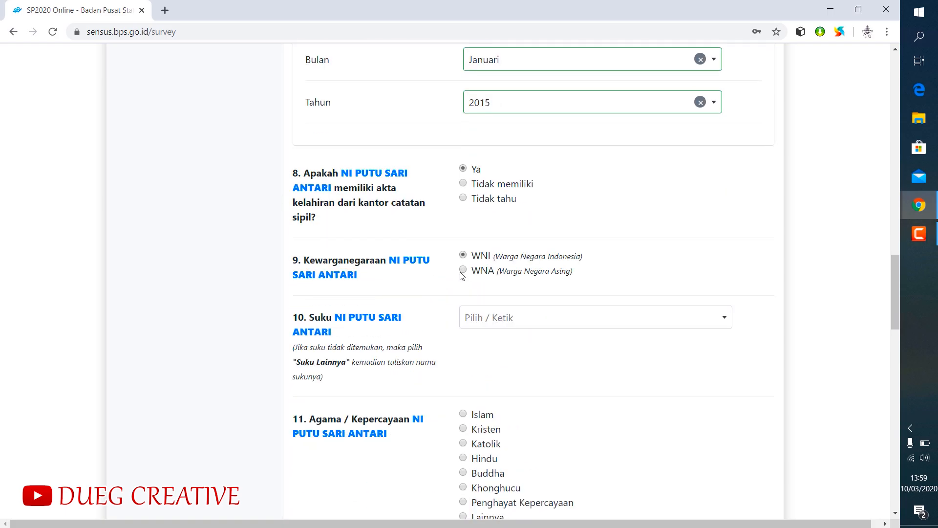
- Find and choose Bali as the fifth member's ethnicity and set the religion to Hindu
click(489, 320)
text(bali)
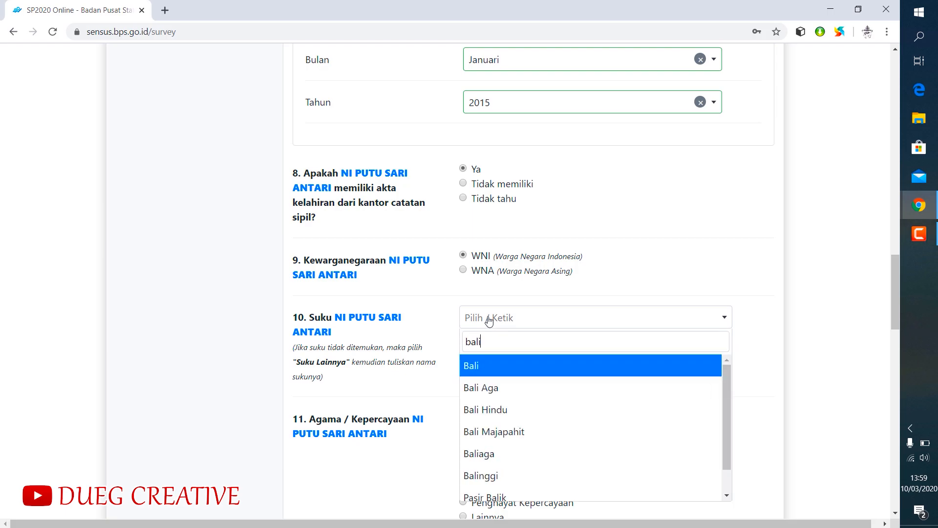
click(495, 366)
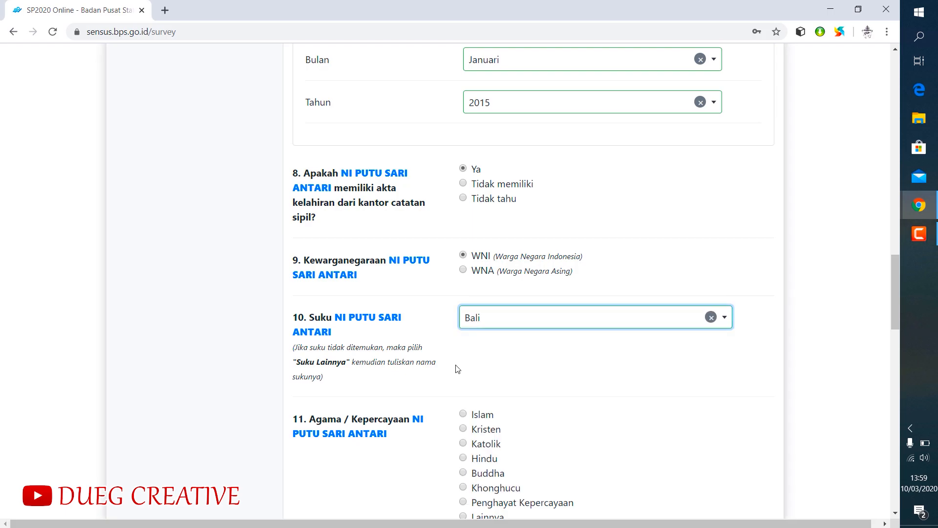
scroll(454, 376, down, 2)
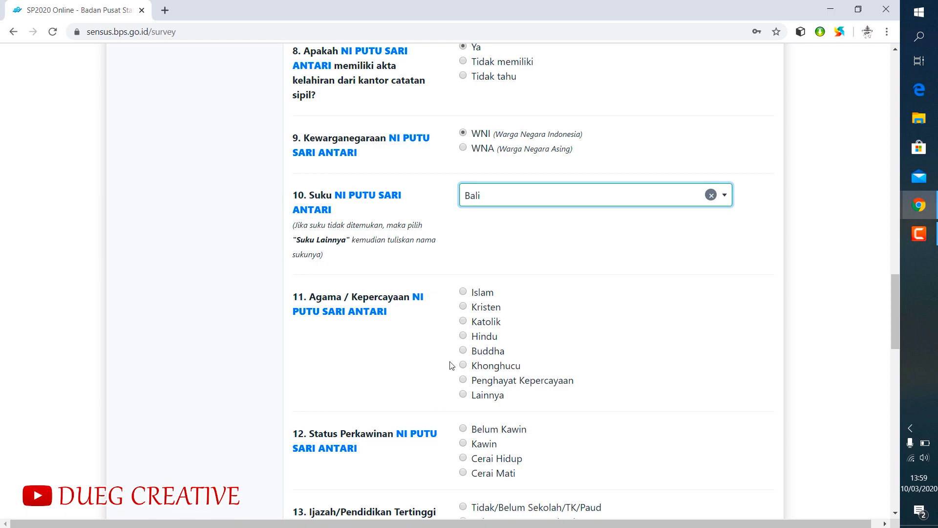
click(467, 337)
- Set the fifth member's marital status to Belum Kawin and highest education to Tidak/Belum Sekolah/TK/Paud
scroll(566, 337, down, 3)
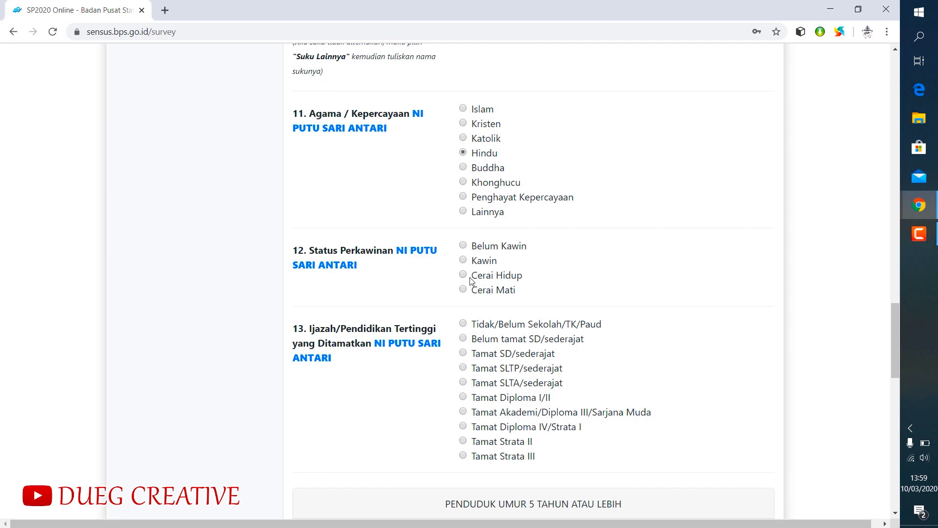
click(464, 245)
click(463, 324)
- Answer Ya to the fifth member speaking Indonesian and Tidak to all four usual activities
scroll(643, 316, down, 4)
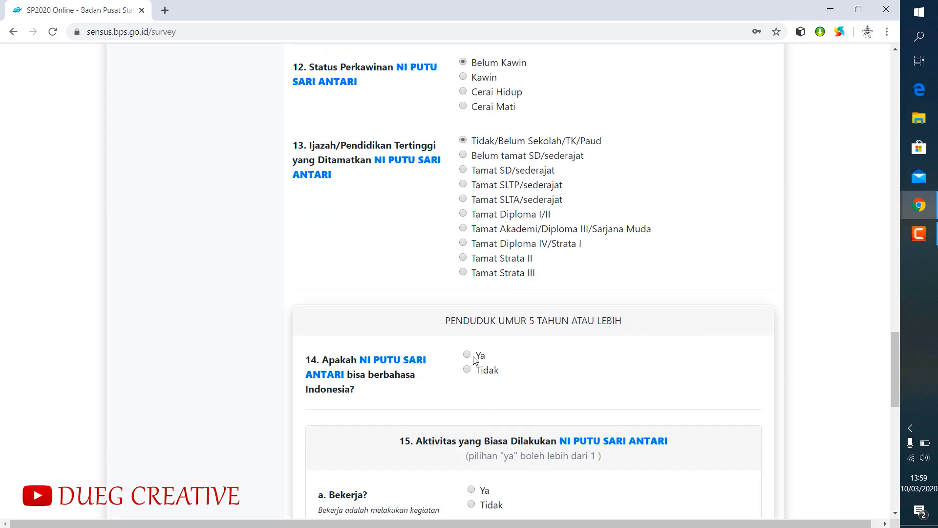
click(470, 357)
scroll(563, 364, down, 4)
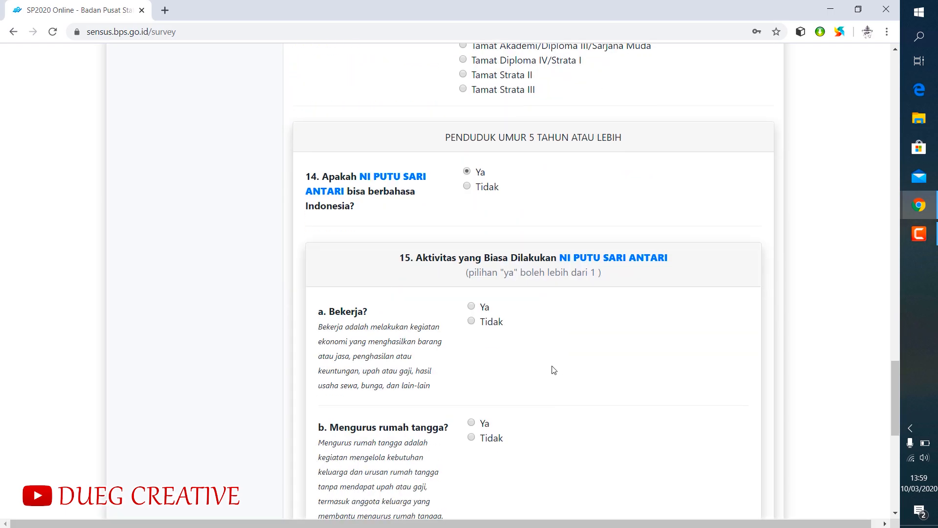
click(472, 321)
click(471, 438)
scroll(535, 419, down, 5)
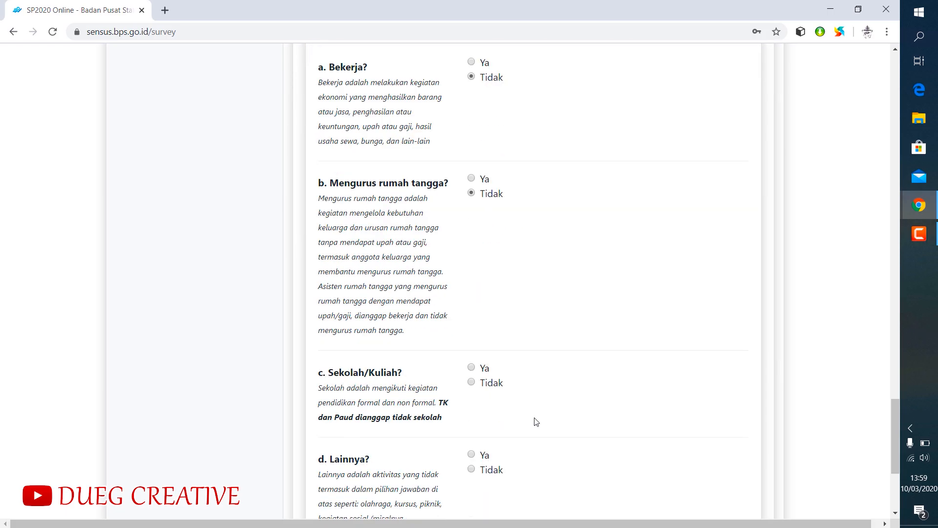
click(472, 382)
scroll(484, 391, down, 4)
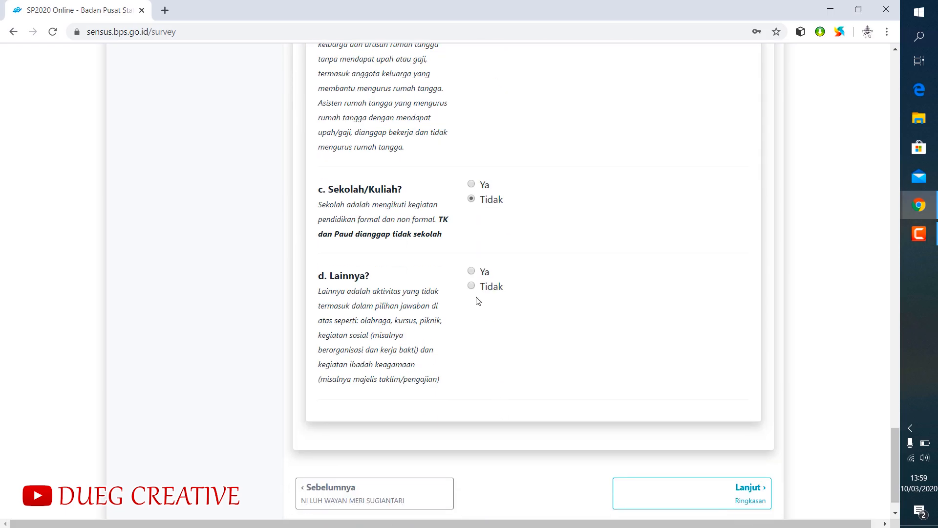
scroll(626, 381, down, 1)
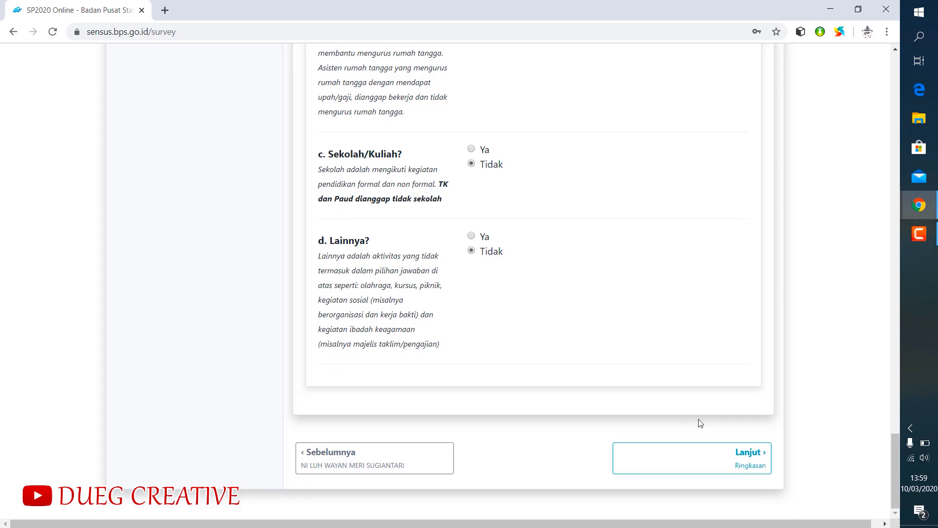
- Continue to the Ringkasan summary and save the census entries temporarily
click(738, 462)
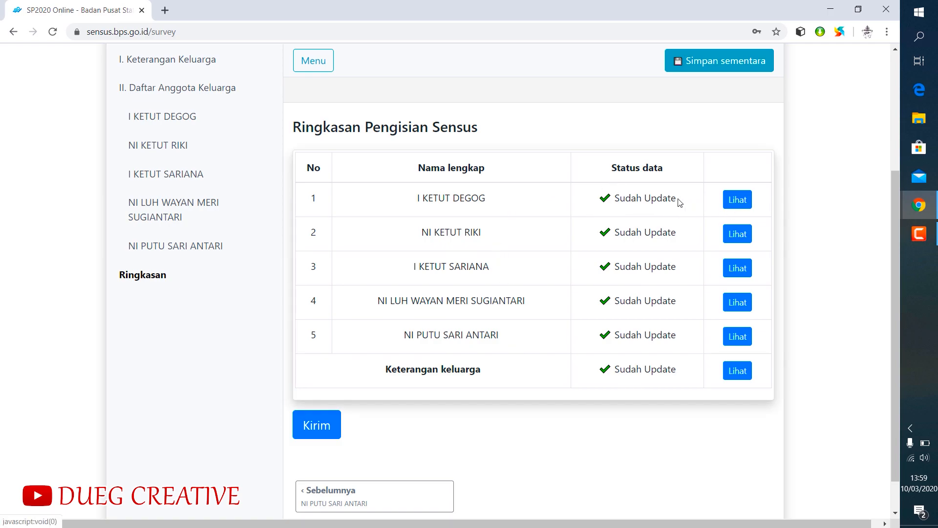
scroll(505, 233, up, 3)
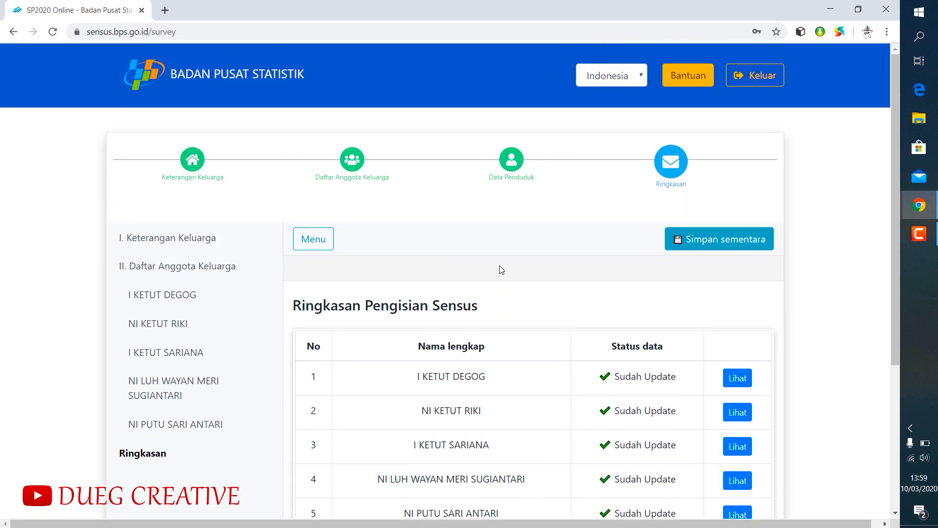
scroll(503, 273, down, 2)
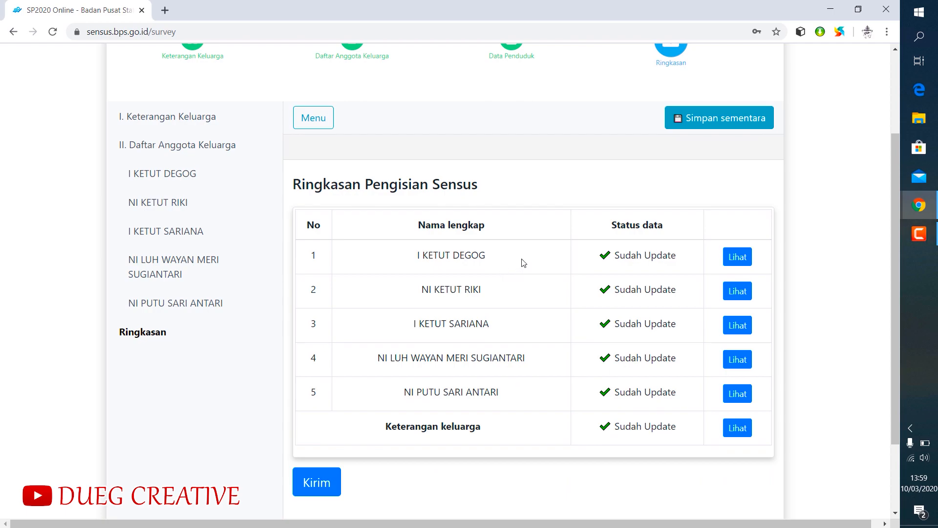
click(701, 122)
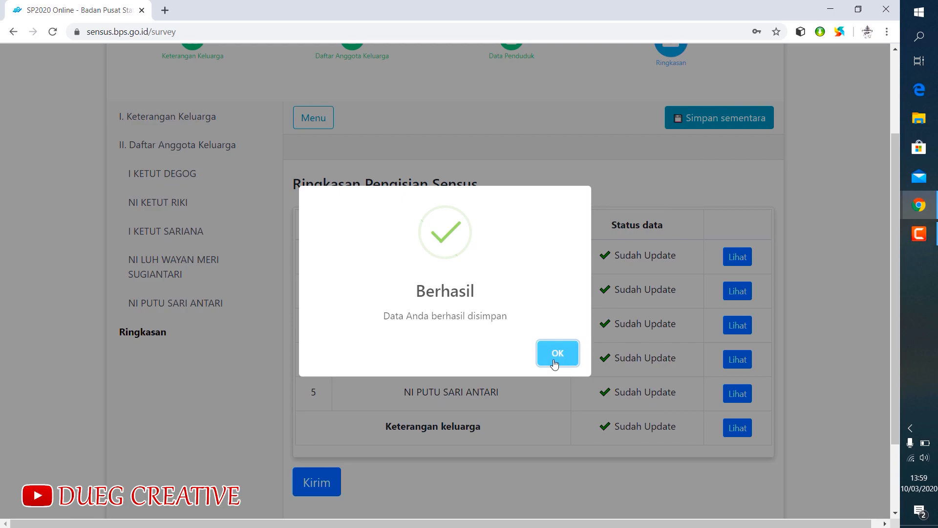
click(554, 362)
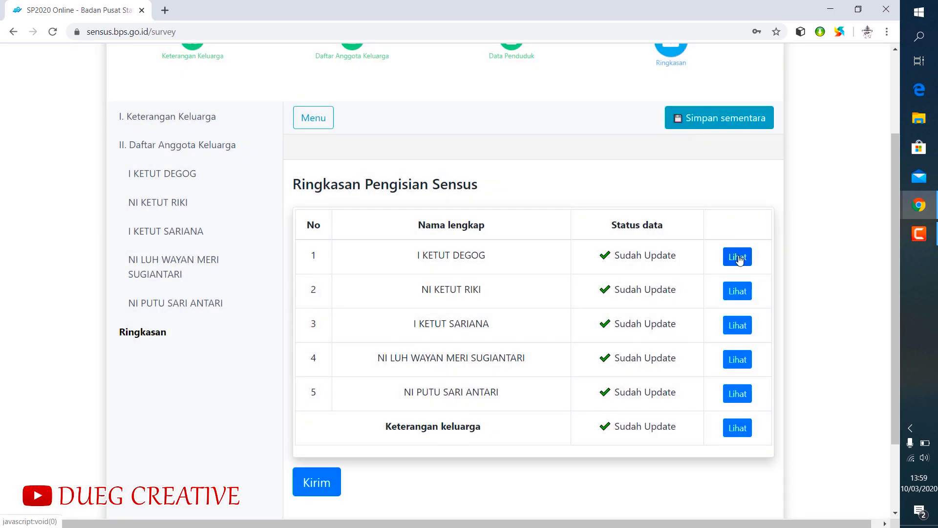
- Reopen the first member's form from the summary and correct the year in the date of birth
click(740, 259)
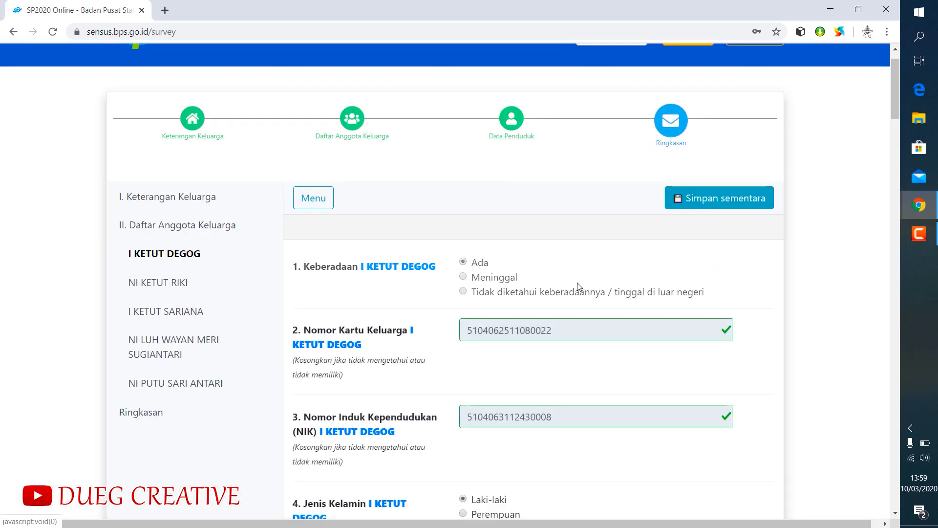
scroll(565, 300, down, 5)
scroll(563, 299, down, 6)
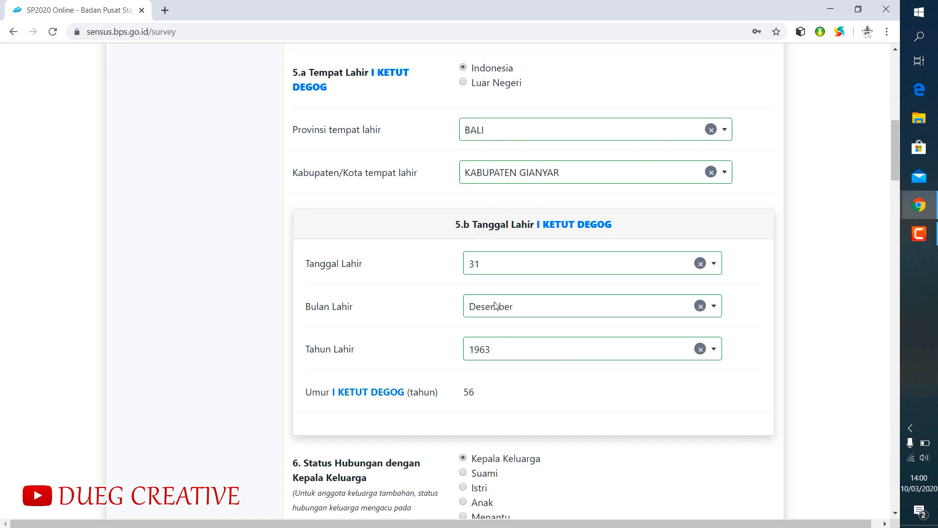
click(488, 350)
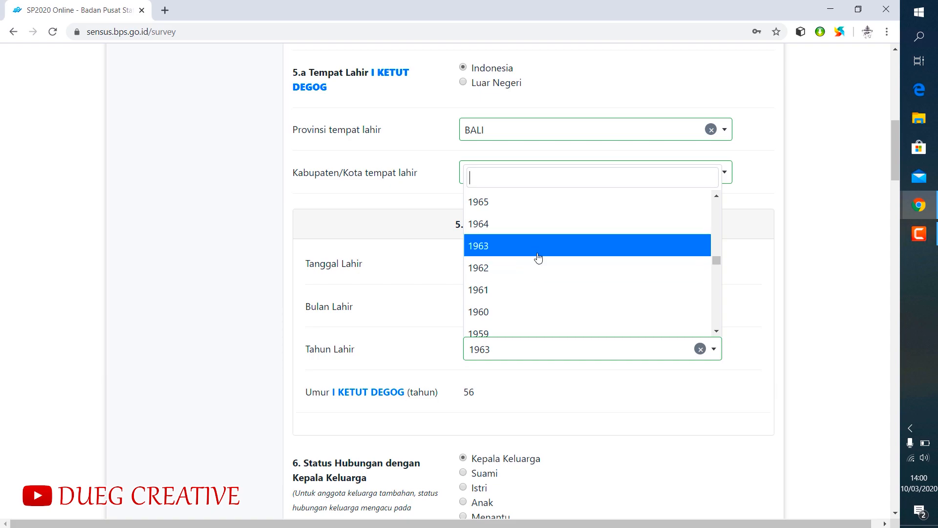
scroll(535, 255, down, 5)
scroll(533, 253, down, 3)
click(484, 324)
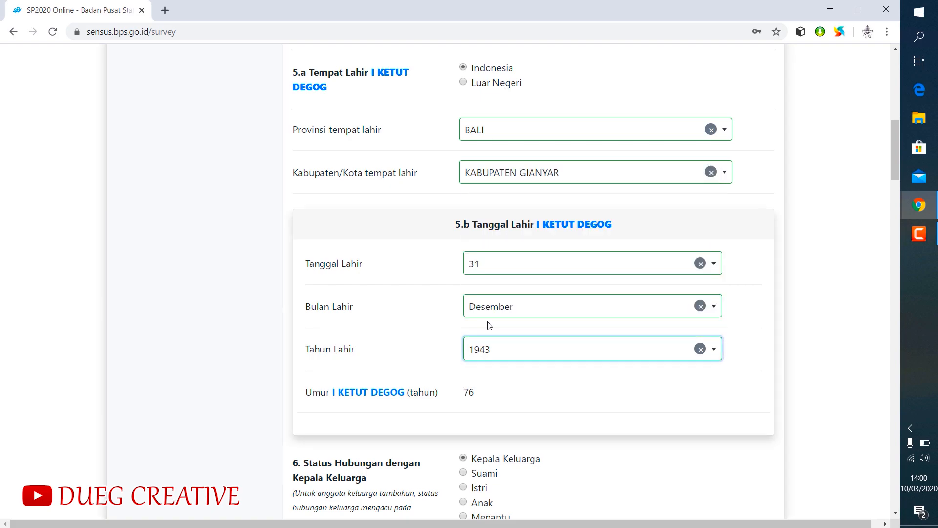
- Check the first member's remaining answers and save the corrected form temporarily
scroll(611, 388, down, 8)
scroll(610, 350, up, 5)
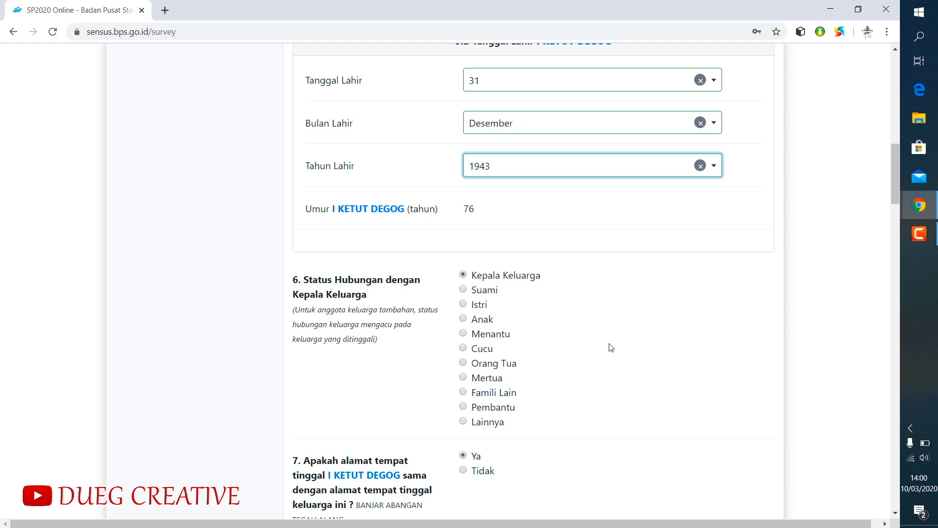
scroll(611, 347, down, 3)
scroll(611, 347, down, 20)
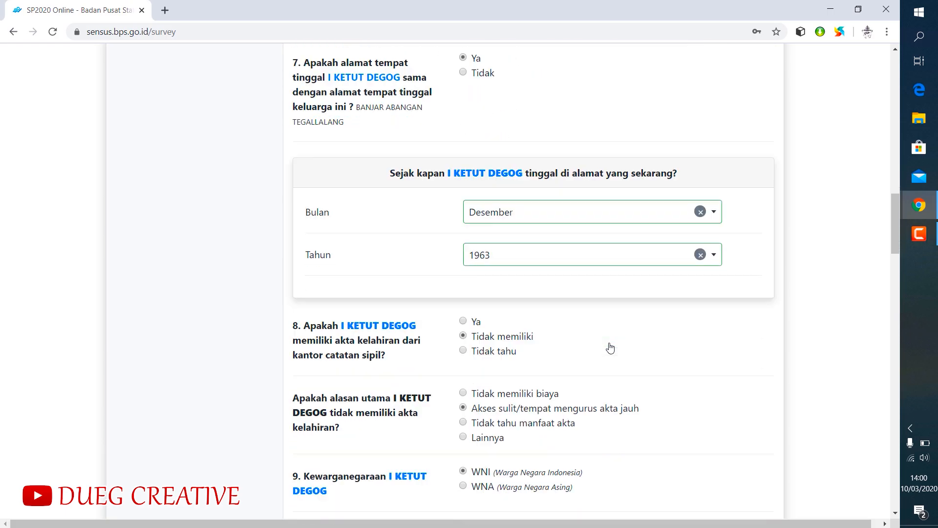
scroll(611, 347, down, 18)
scroll(611, 346, up, 20)
scroll(630, 342, up, 20)
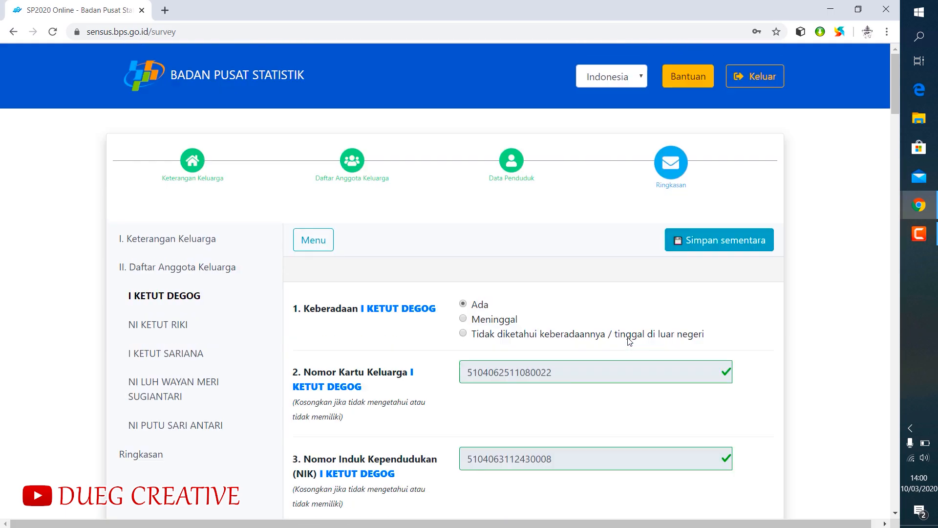
click(713, 240)
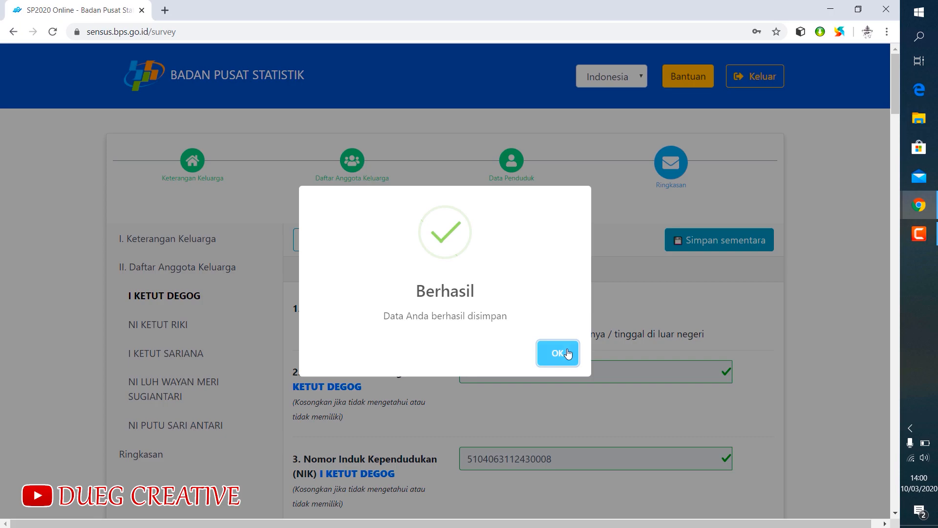
click(569, 352)
- Look over the first member's form again, return to the Ringkasan summary and save all entries temporarily
scroll(674, 310, down, 6)
scroll(674, 310, down, 5)
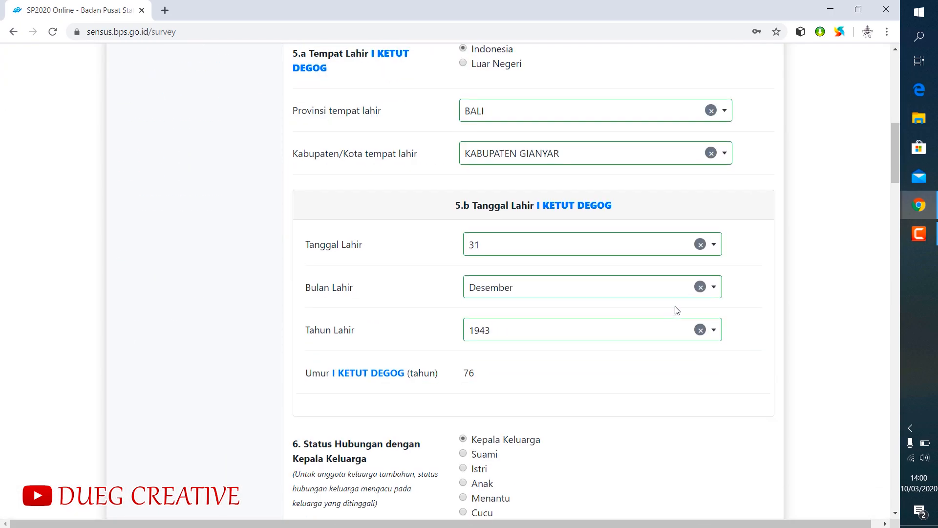
scroll(652, 345, down, 14)
scroll(644, 359, down, 10)
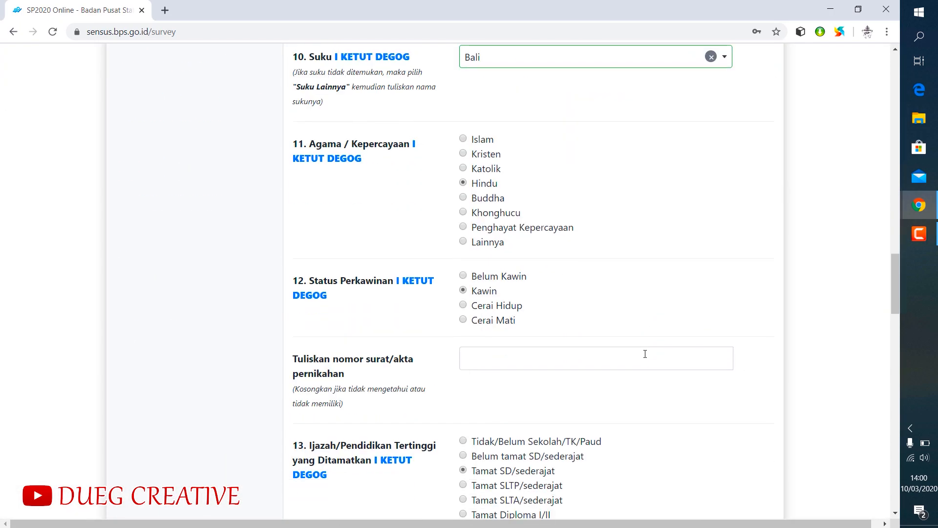
scroll(653, 350, up, 14)
scroll(654, 350, up, 15)
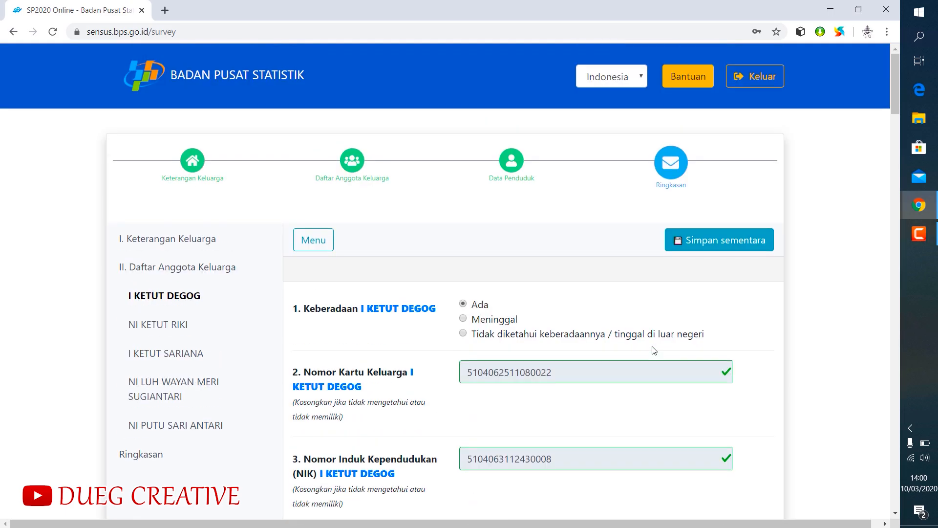
click(142, 455)
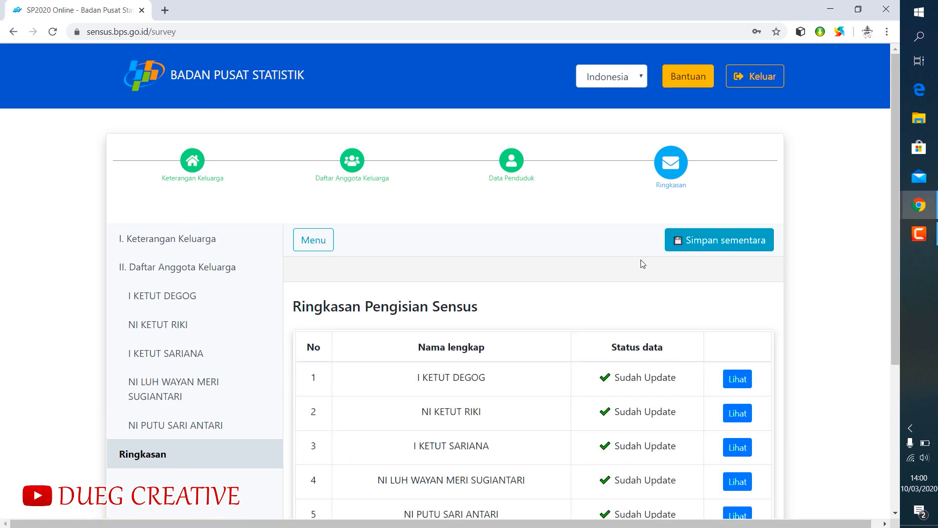
click(707, 237)
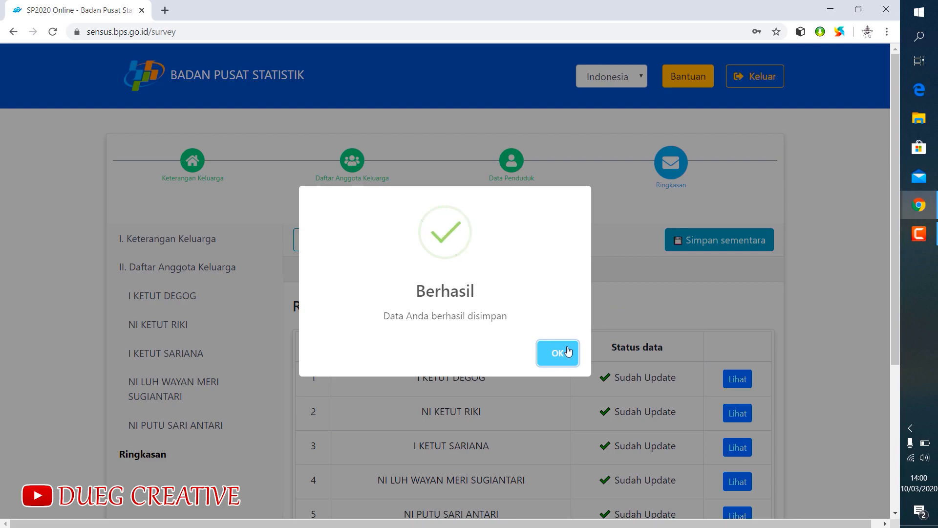
click(561, 352)
- Submit the completed census from the Ringkasan summary and confirm the declaration that the data is truthful
scroll(589, 277, down, 4)
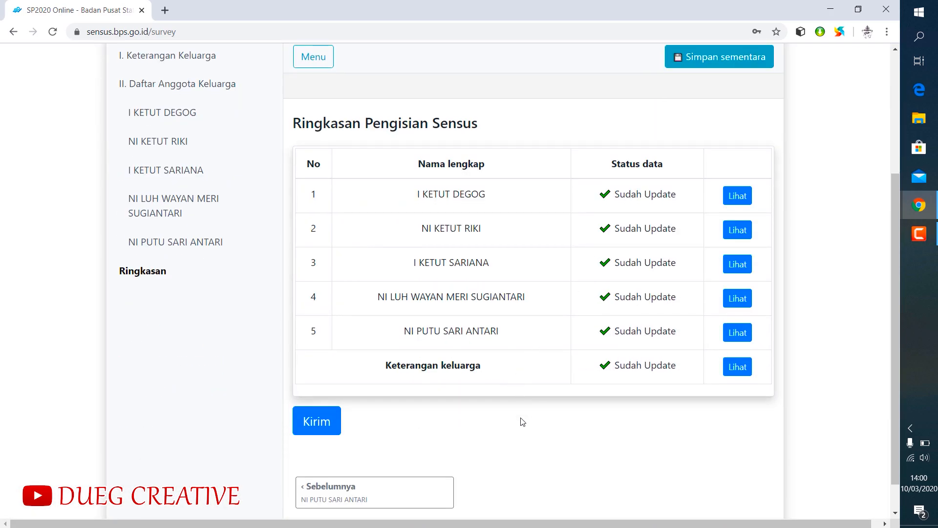
scroll(522, 422, up, 1)
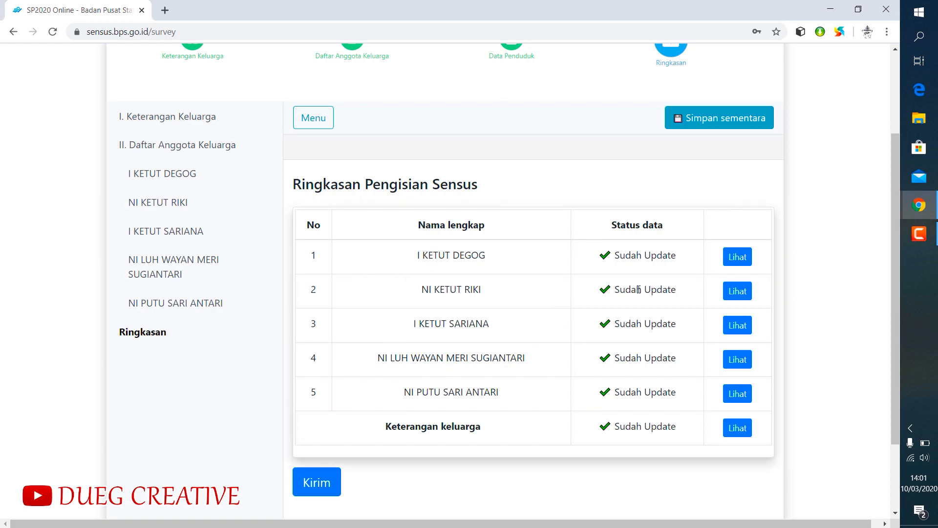
click(317, 483)
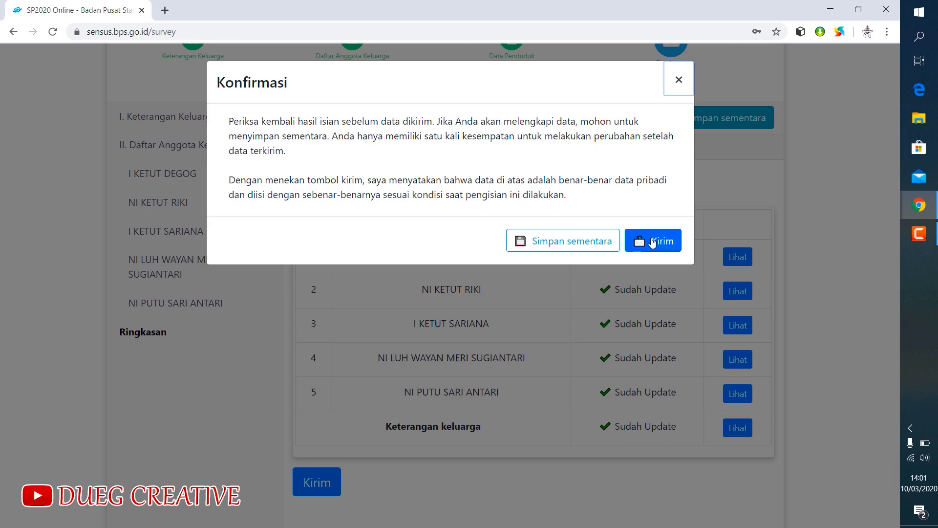
click(652, 243)
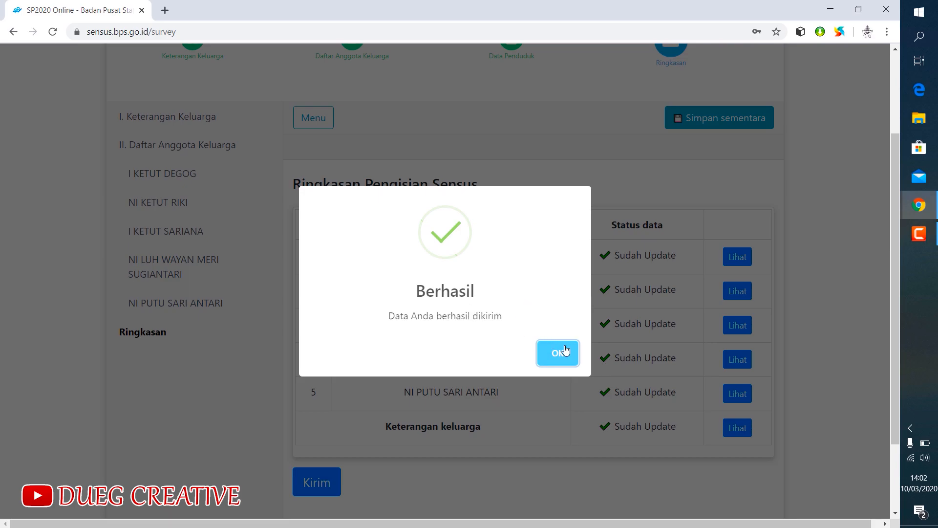
click(557, 356)
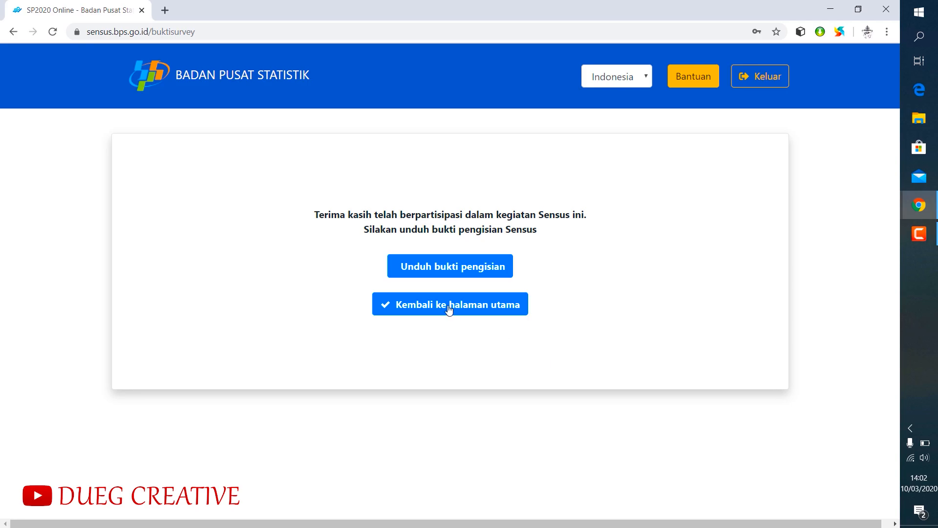
- Download the census completion proof as a PDF and open it to check the household details and member list
click(434, 268)
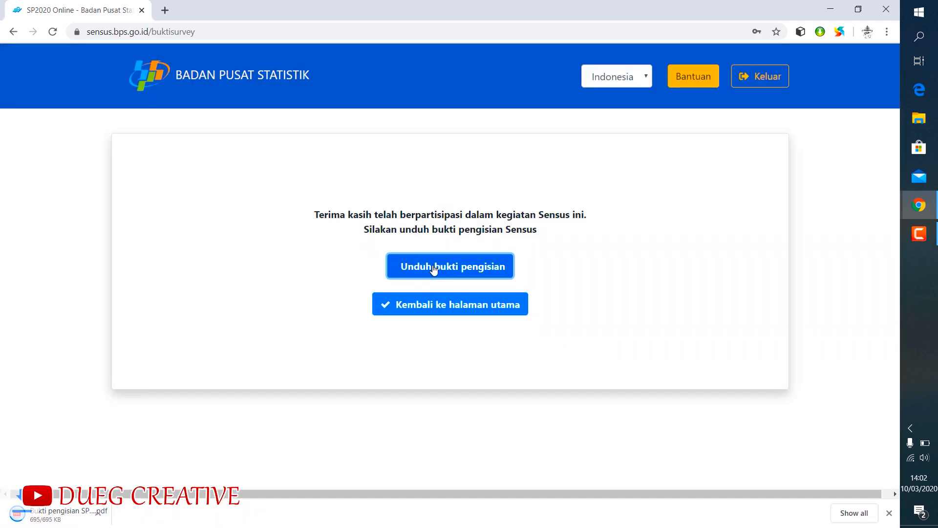
click(53, 516)
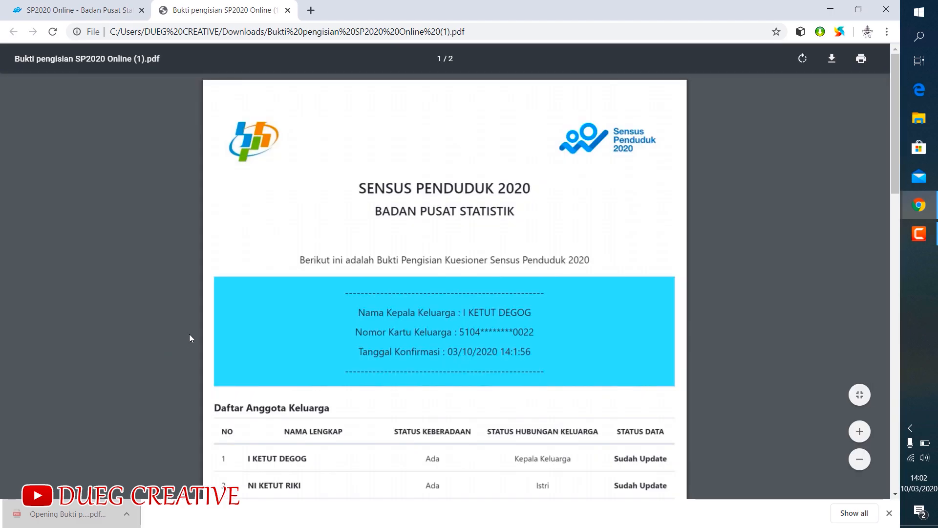
scroll(520, 201, down, 5)
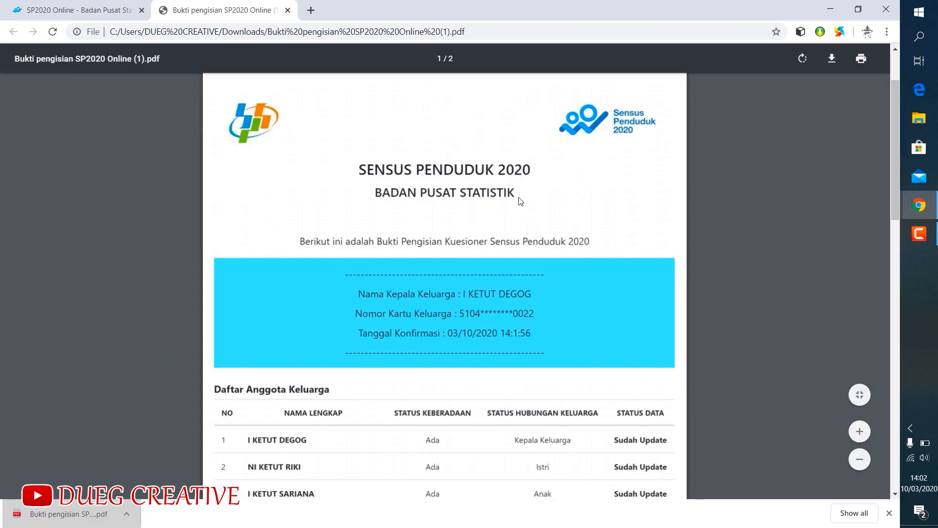
scroll(520, 201, down, 10)
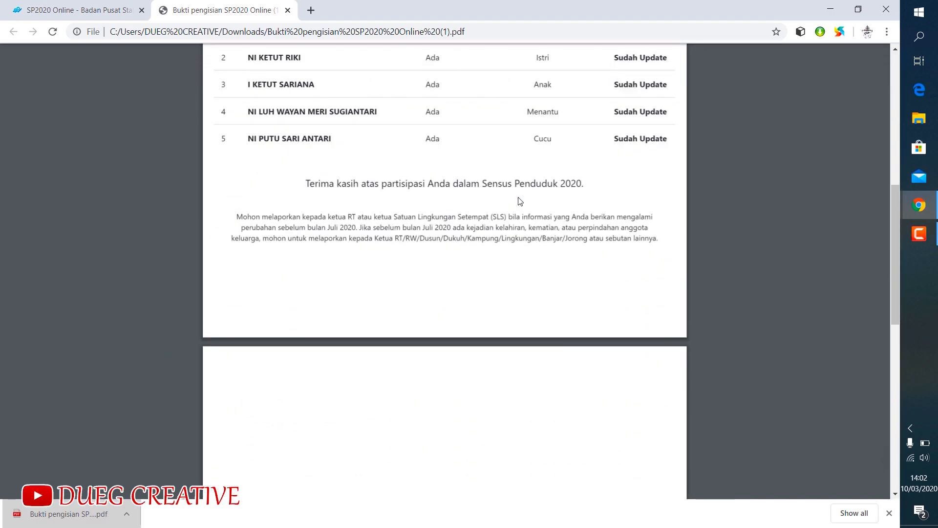
scroll(520, 201, up, 15)
scroll(518, 209, down, 1)
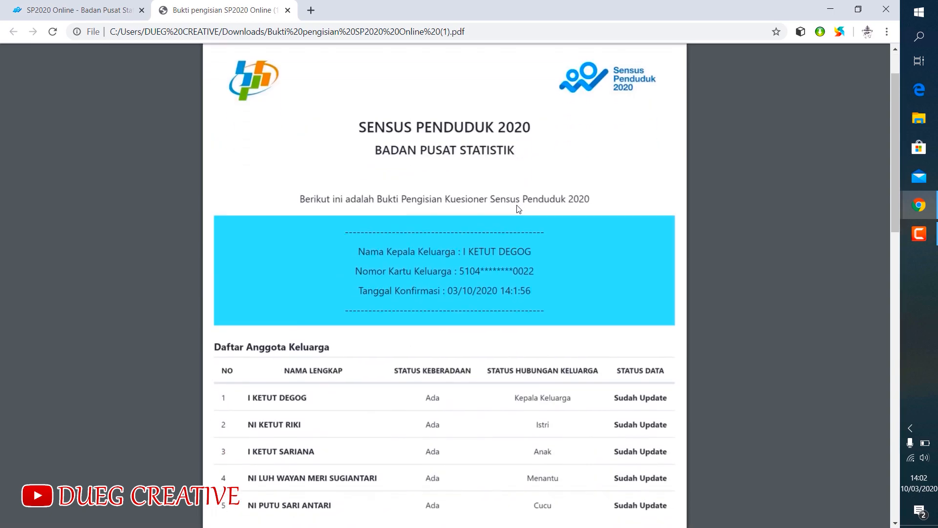
scroll(527, 218, down, 1)
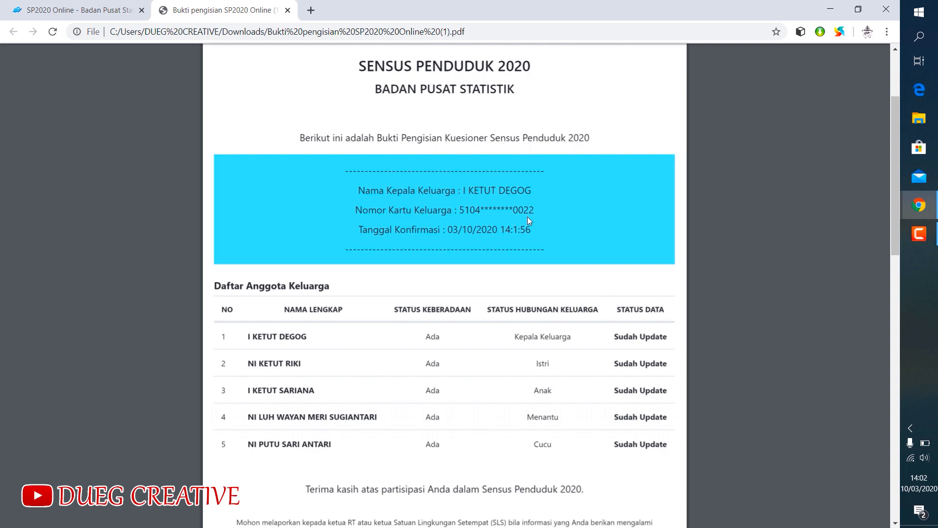
scroll(527, 215, down, 2)
scroll(527, 215, up, 5)
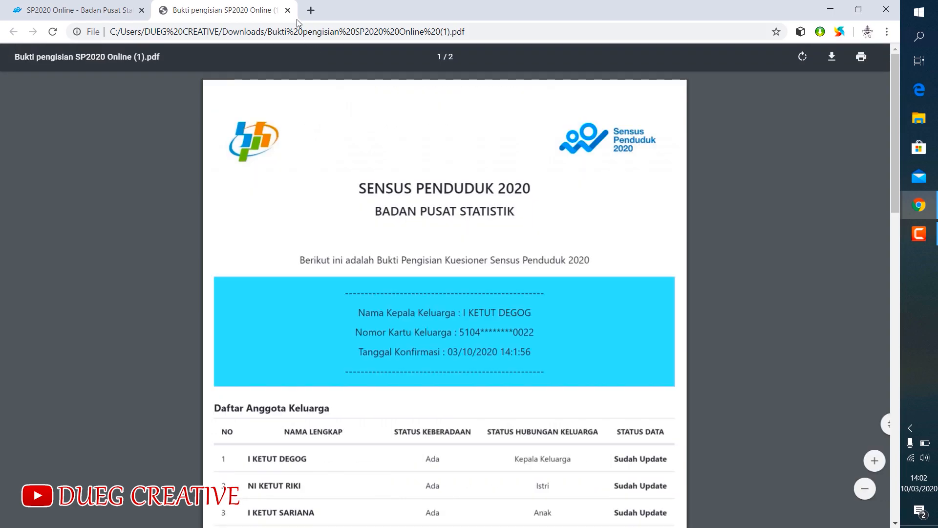
- Close the PDF proof and log out of the census site
click(288, 11)
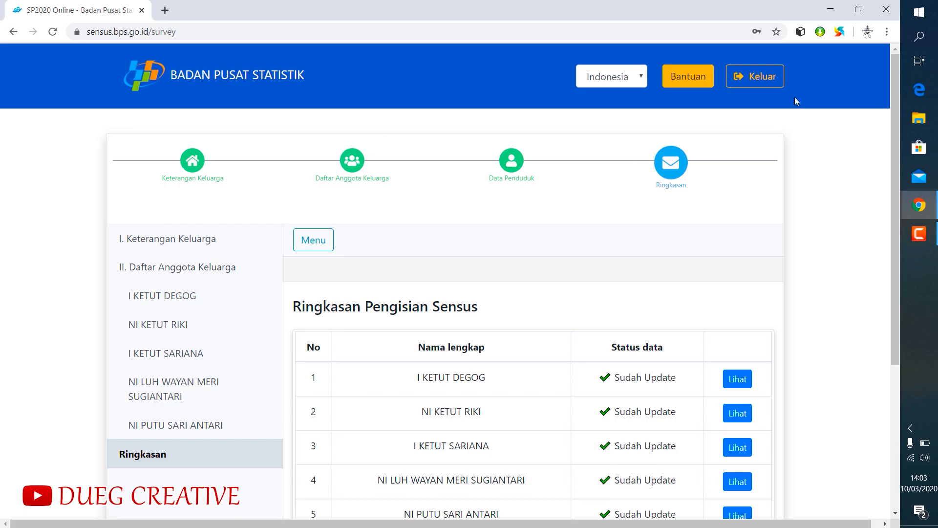
click(761, 81)
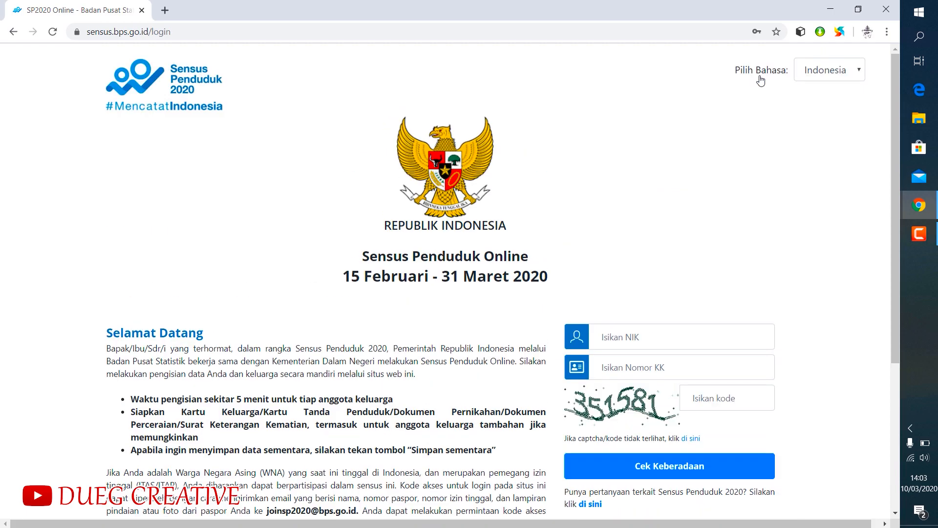
scroll(666, 319, down, 3)
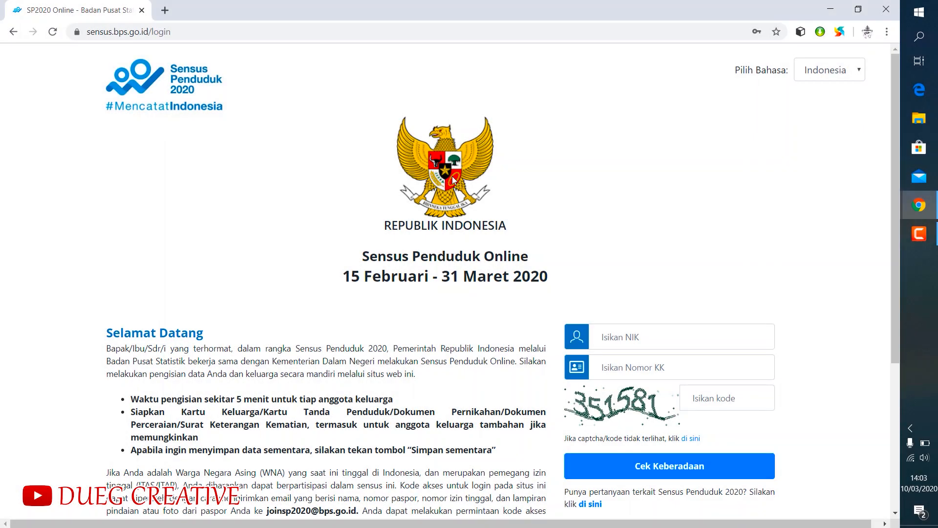